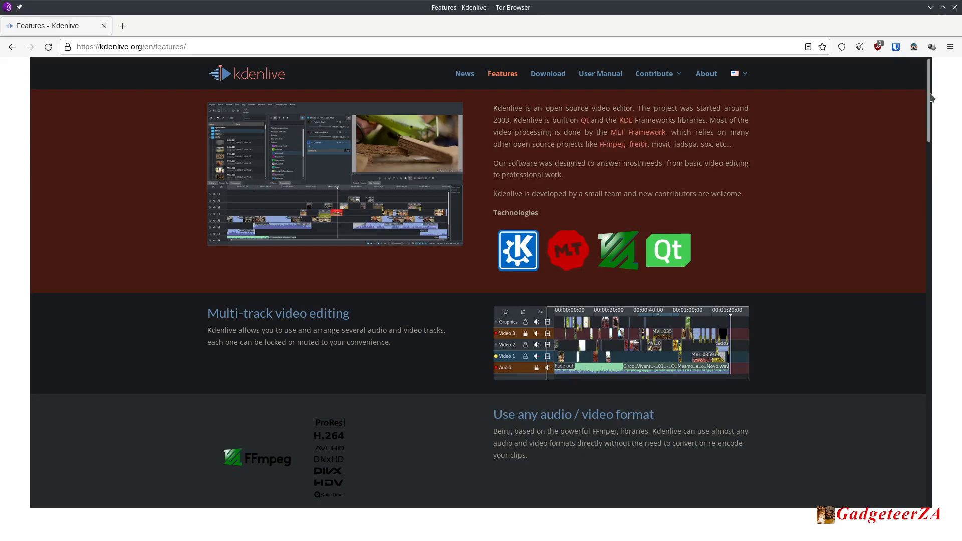
# Scroll through the Kdenlive features web page and open the online user manual before returning to the editor.
pyautogui.moveTo(931, 95); pyautogui.dragTo(942, 181)
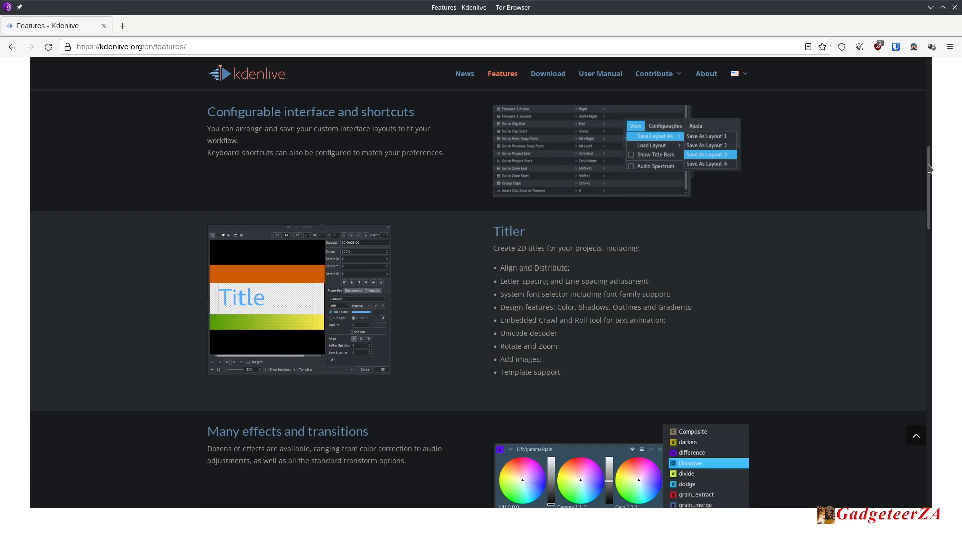
pyautogui.moveTo(930, 168); pyautogui.dragTo(931, 419)
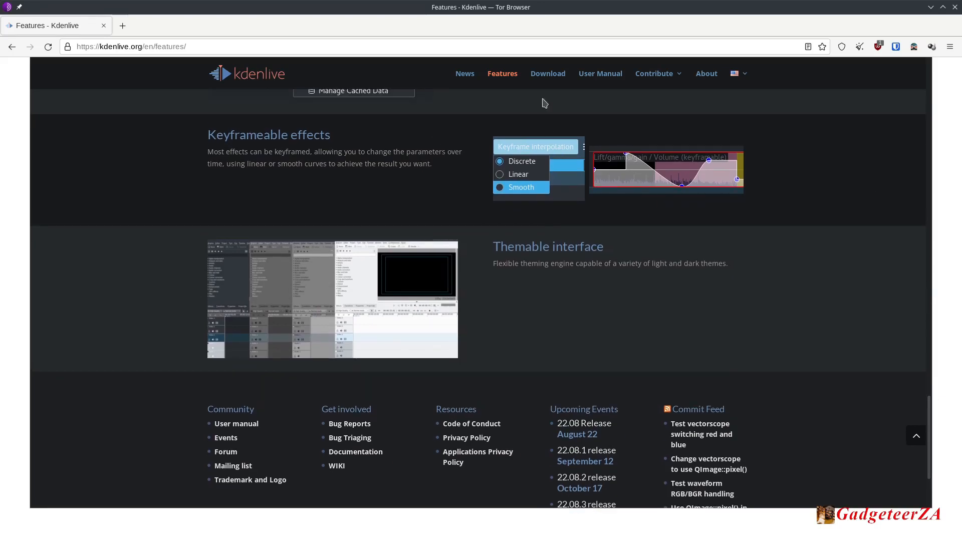
pyautogui.click(593, 76)
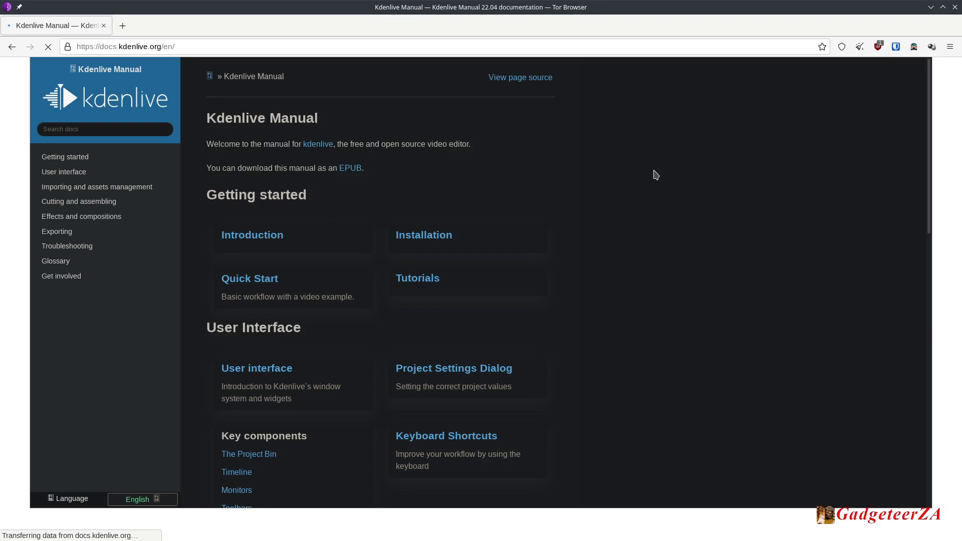
pyautogui.click(931, 7)
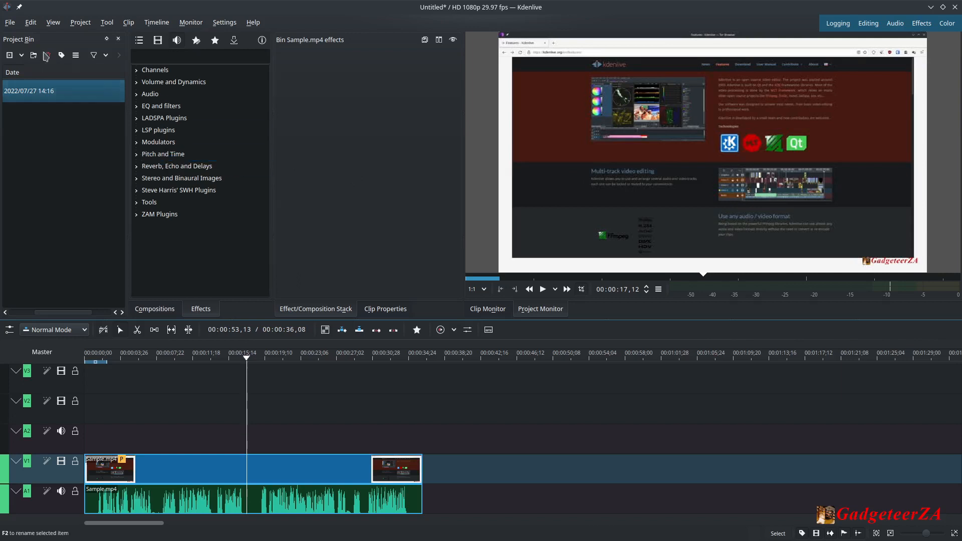
pyautogui.click(52, 25)
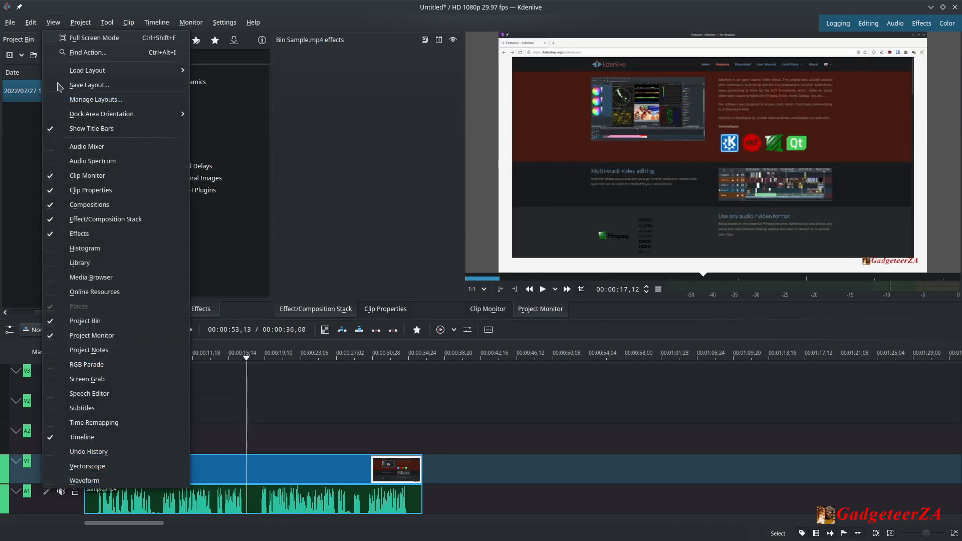
pyautogui.moveTo(77, 75)
pyautogui.click(318, 171)
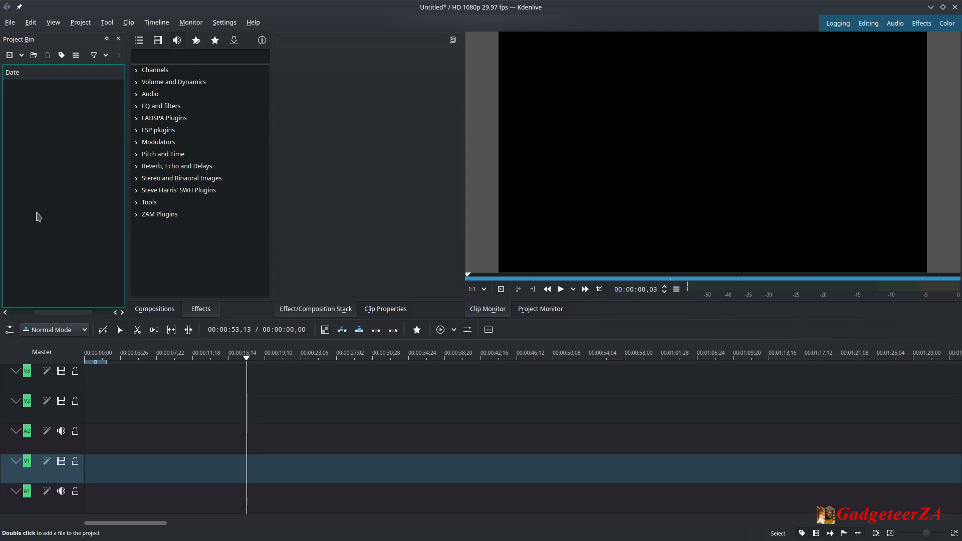
# Open the Online Resources panel from the project bin and search Freesound for forest.
pyautogui.rightClick(56, 105)
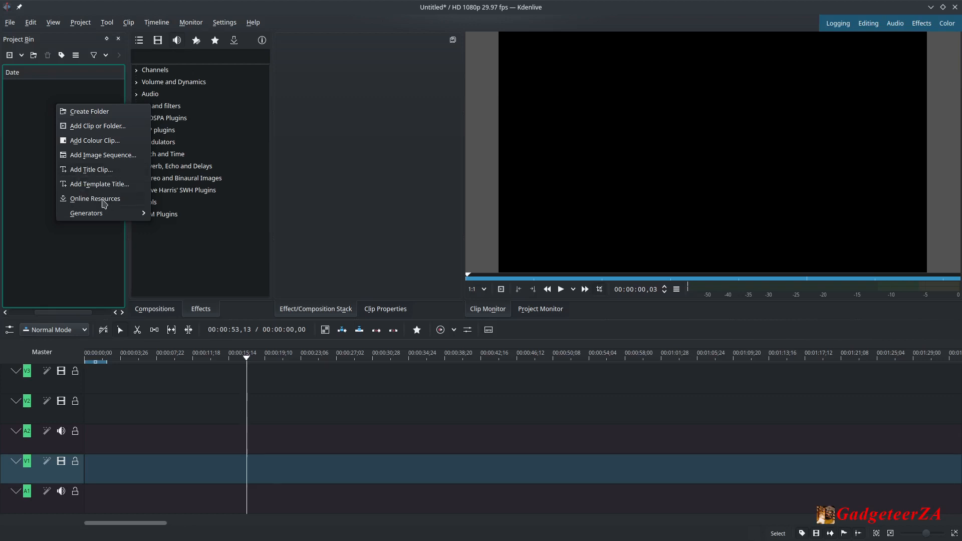
pyautogui.click(95, 199)
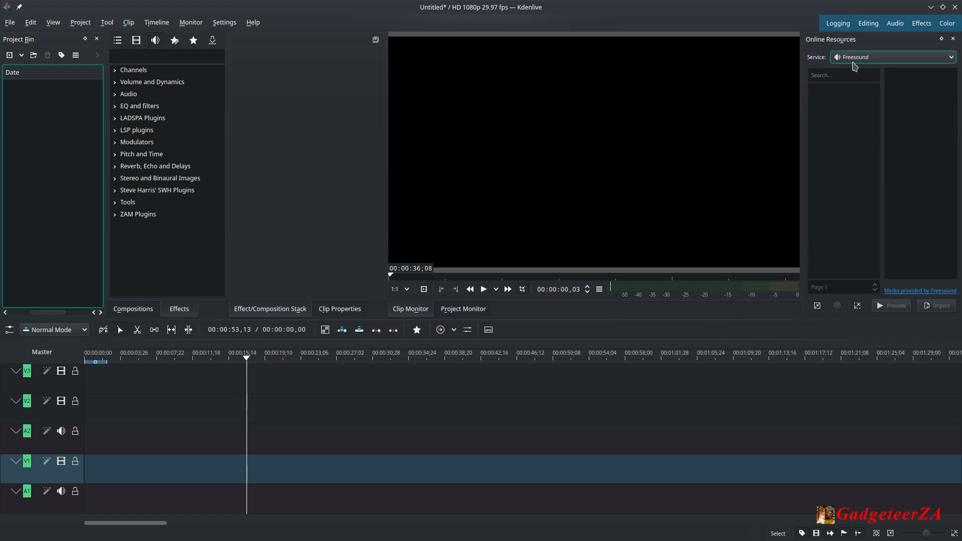
pyautogui.click(842, 75)
pyautogui.write('fo')
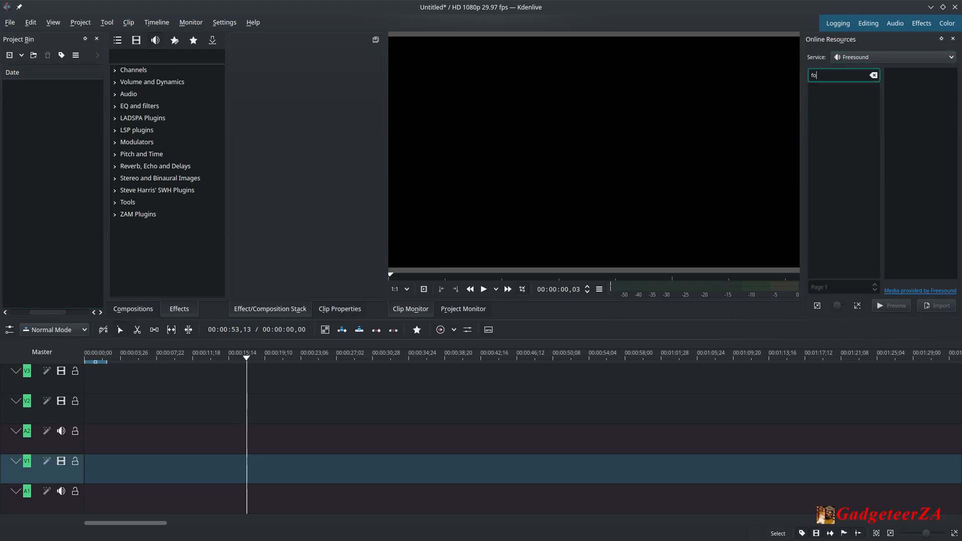
pyautogui.write('rest')
pyautogui.press('Return')
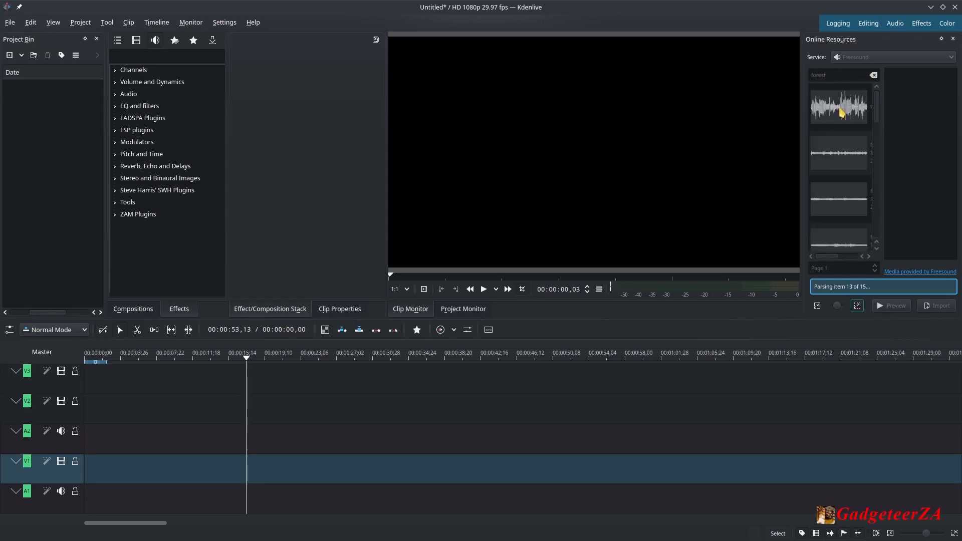
# Inspect several forest sound results and try to import the forest summer Roond 009 recording.
pyautogui.click(847, 156)
pyautogui.click(849, 200)
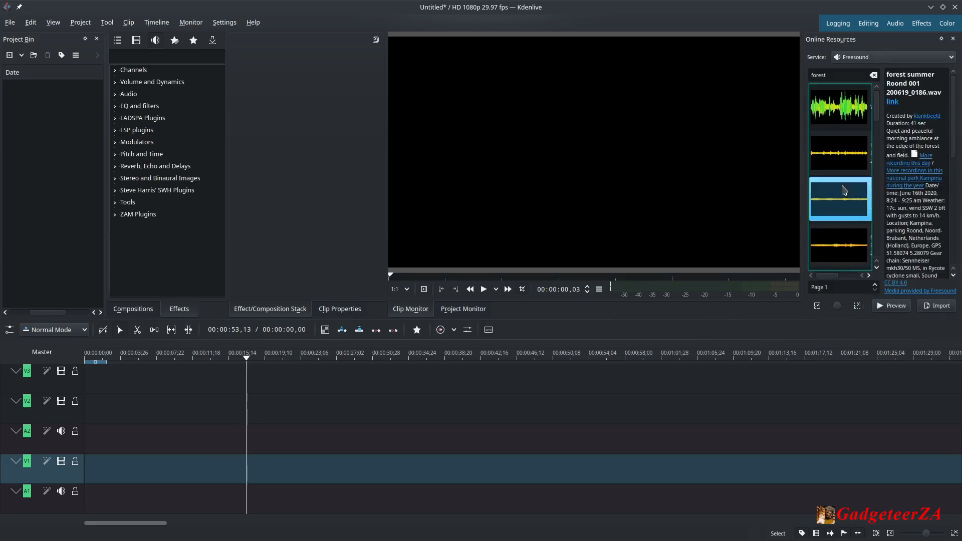
pyautogui.click(849, 247)
pyautogui.scroll(-5, 857, 245)
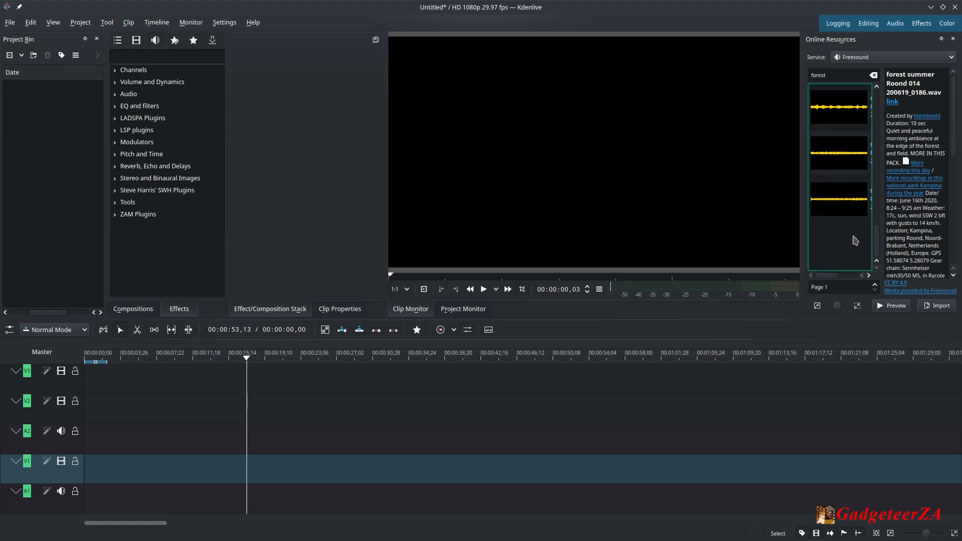
pyautogui.click(843, 206)
pyautogui.click(839, 106)
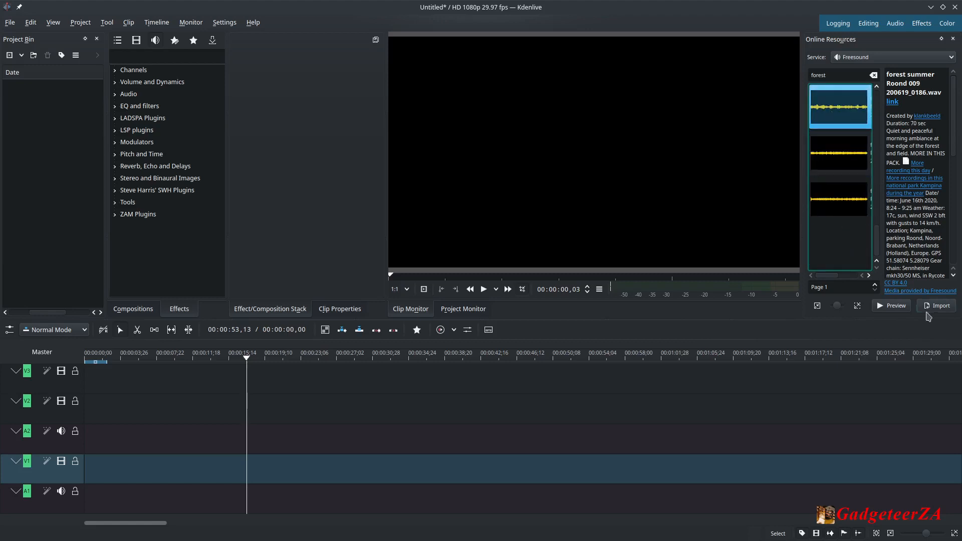
pyautogui.click(942, 308)
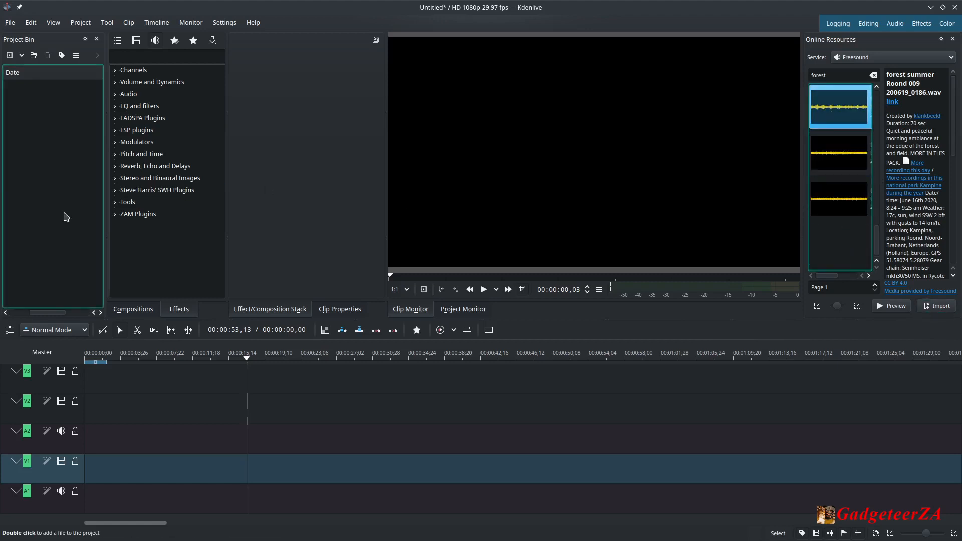
# Switch the Online Resources service to Pexels Photos to search forest images.
pyautogui.click(876, 57)
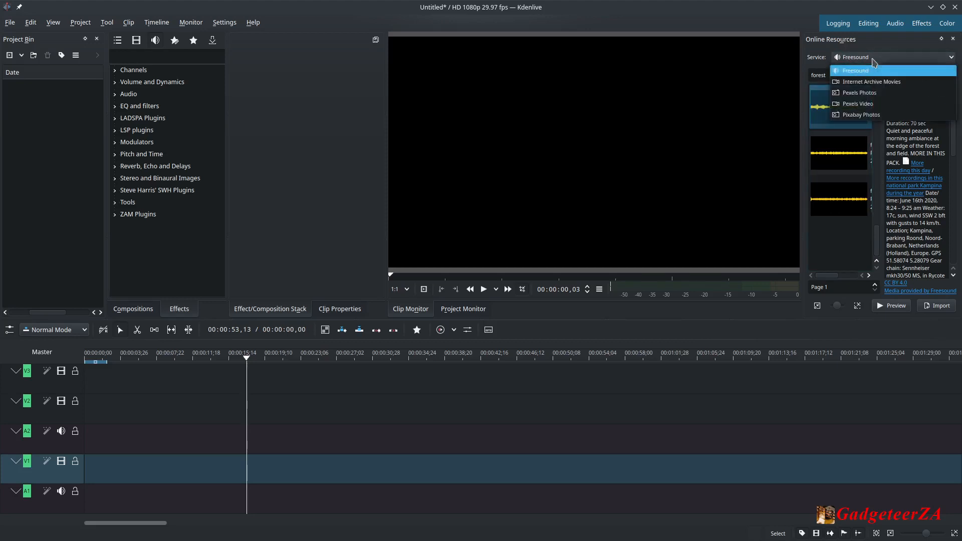
pyautogui.click(863, 94)
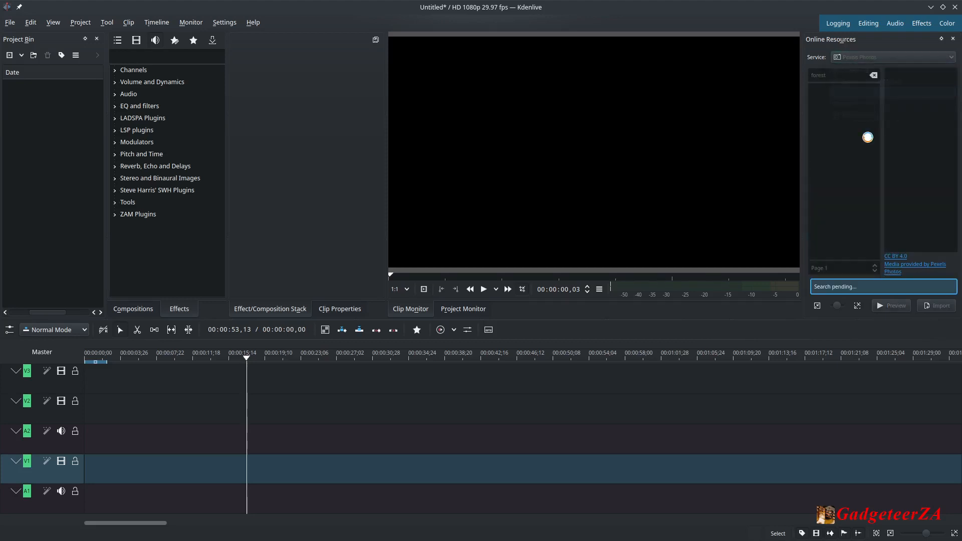
pyautogui.click(840, 121)
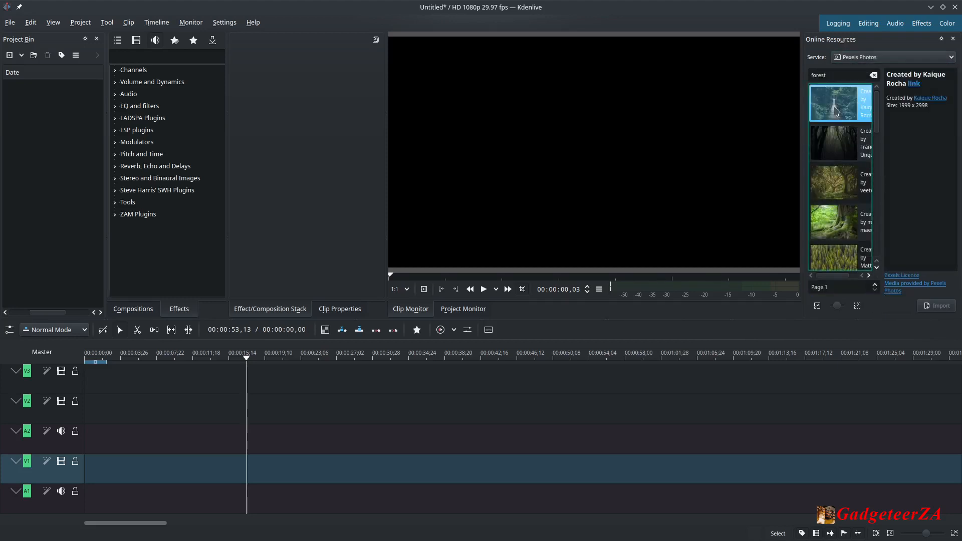
# Browse the Pexels forest photo results and close the Online Resources panel.
pyautogui.click(835, 145)
pyautogui.click(833, 175)
pyautogui.click(837, 219)
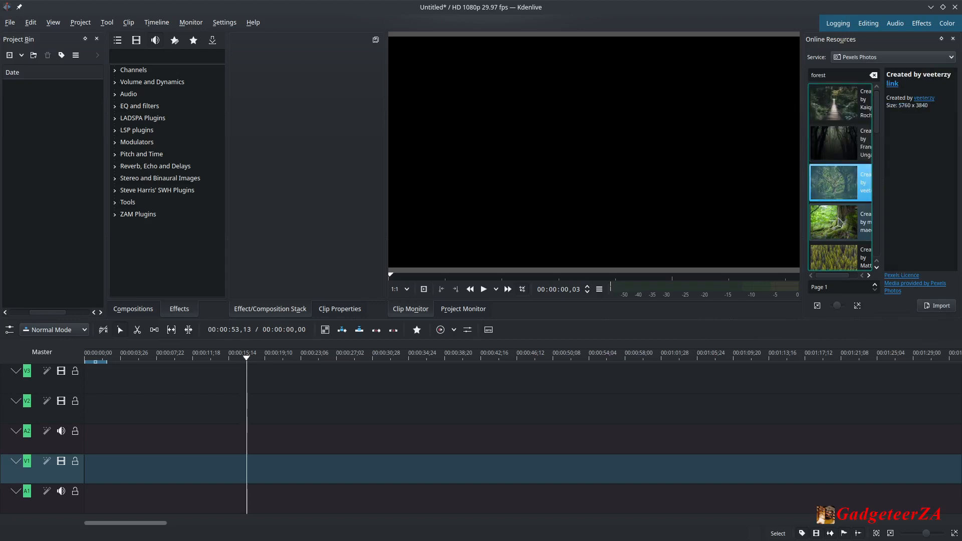
pyautogui.scroll(-3, 840, 218)
pyautogui.click(843, 217)
pyautogui.click(834, 183)
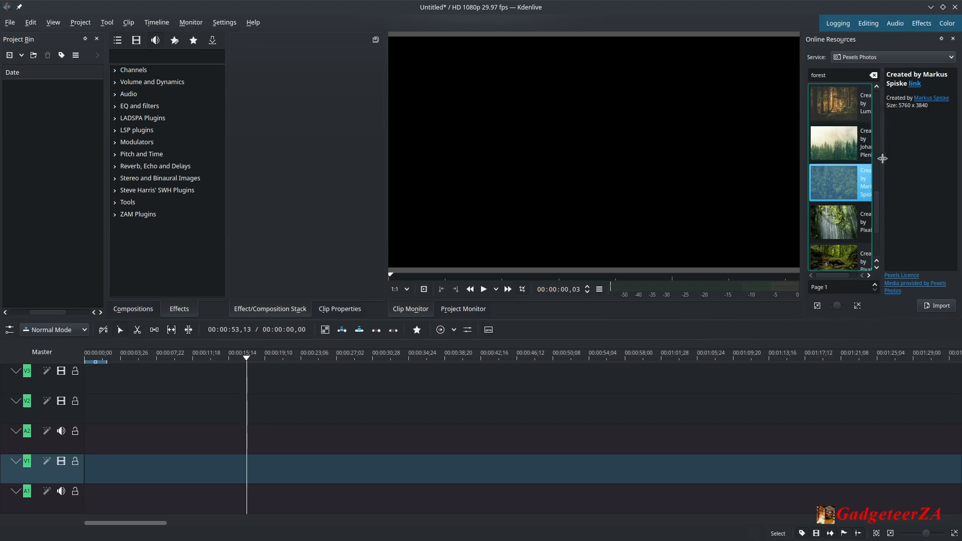
pyautogui.click(953, 39)
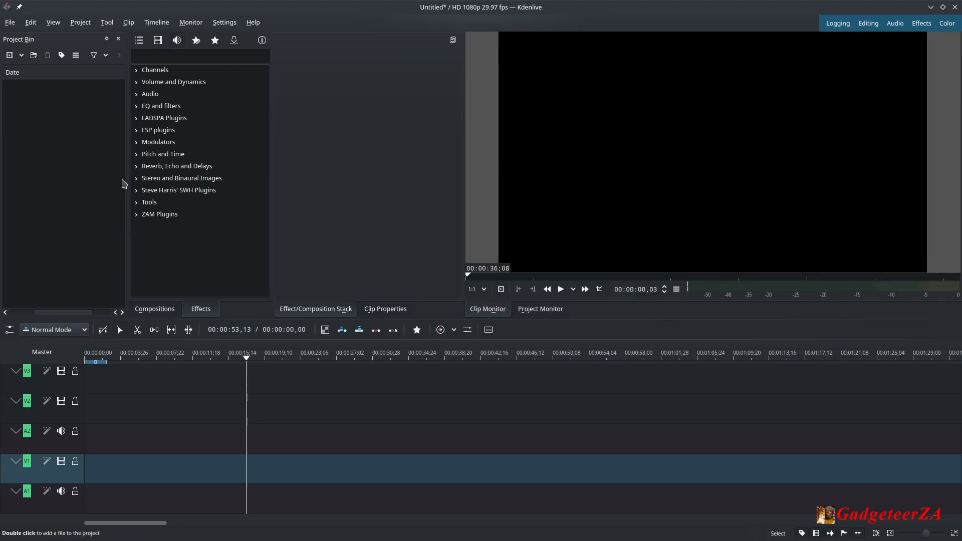
# Add Sample.mp4 from the Kdenlive videos folder to the project bin and switch the project profile to match it.
pyautogui.rightClick(47, 110)
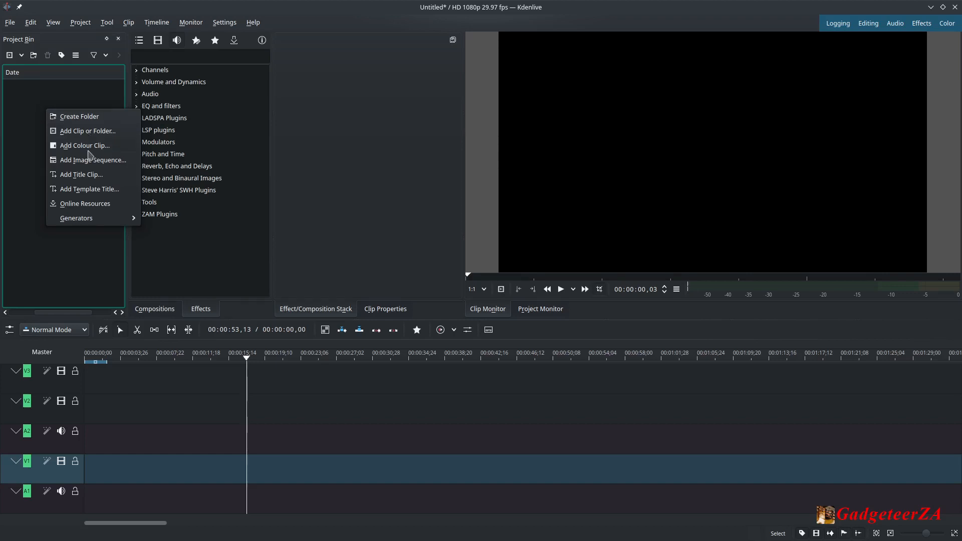
pyautogui.click(34, 112)
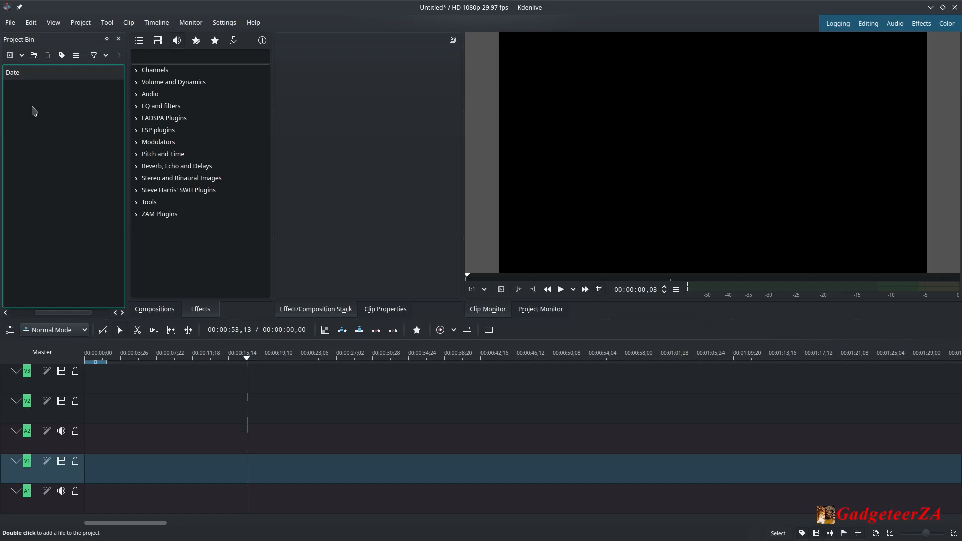
pyautogui.rightClick(35, 112)
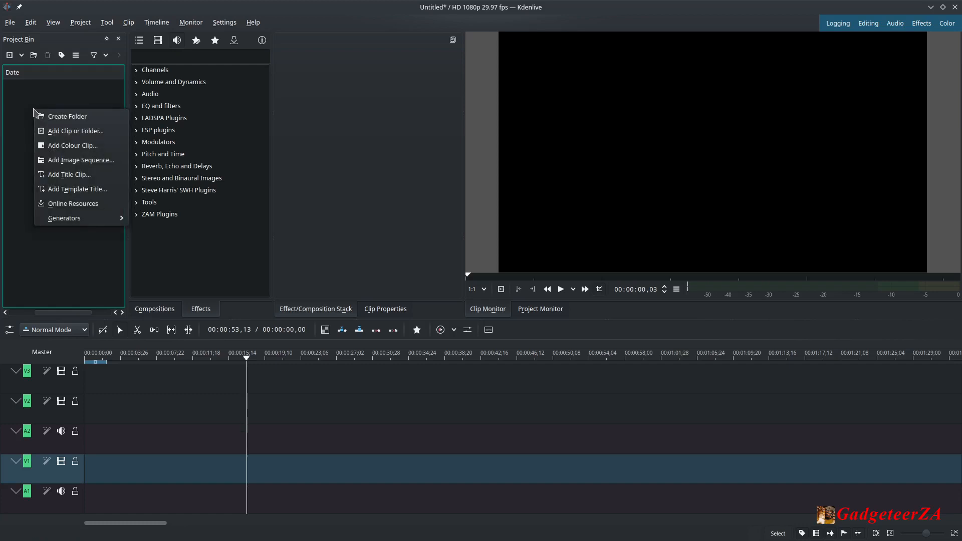
pyautogui.click(64, 134)
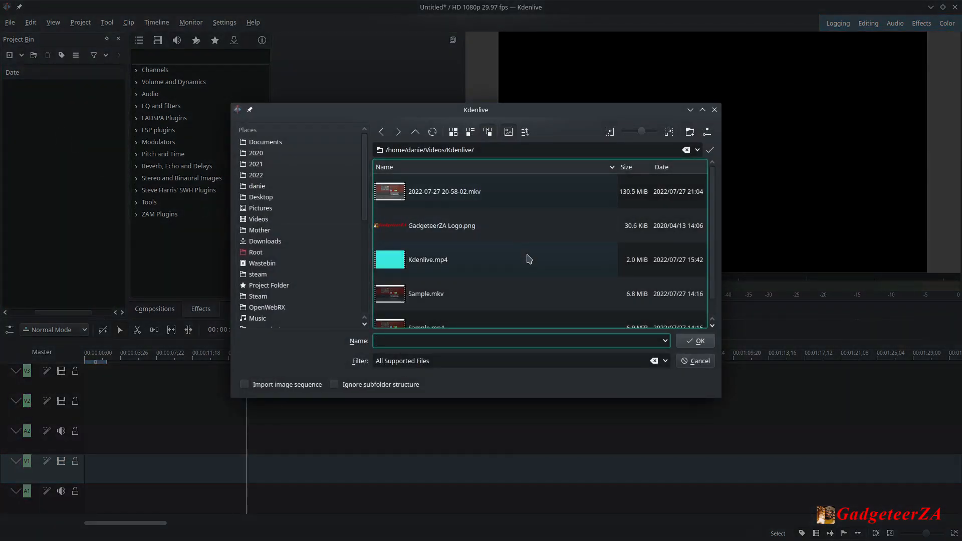
pyautogui.scroll(-1, 477, 273)
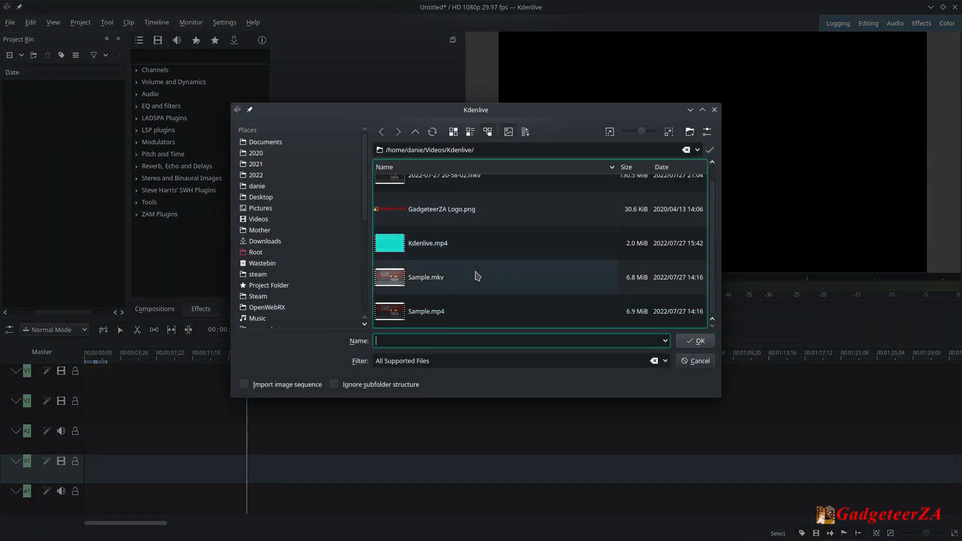
pyautogui.click(426, 311)
pyautogui.click(698, 345)
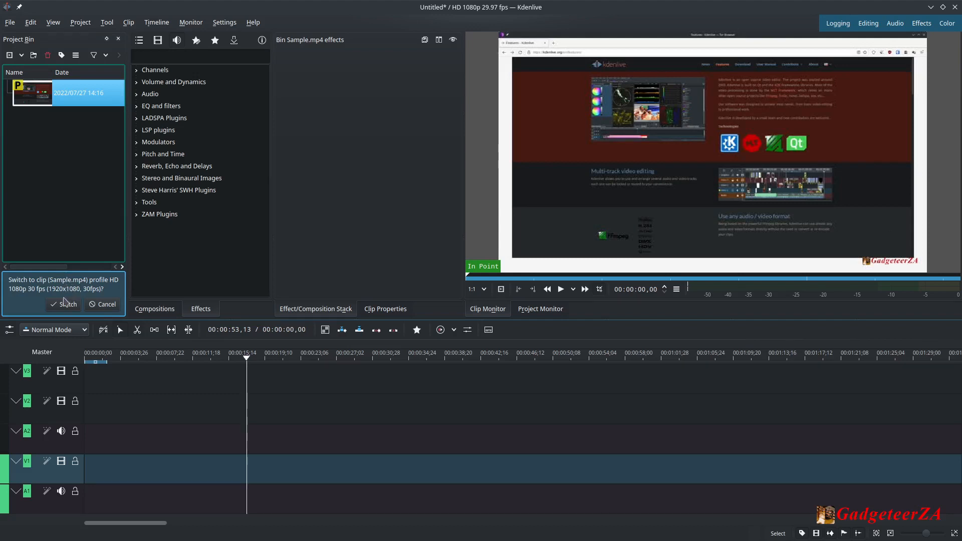
pyautogui.click(67, 305)
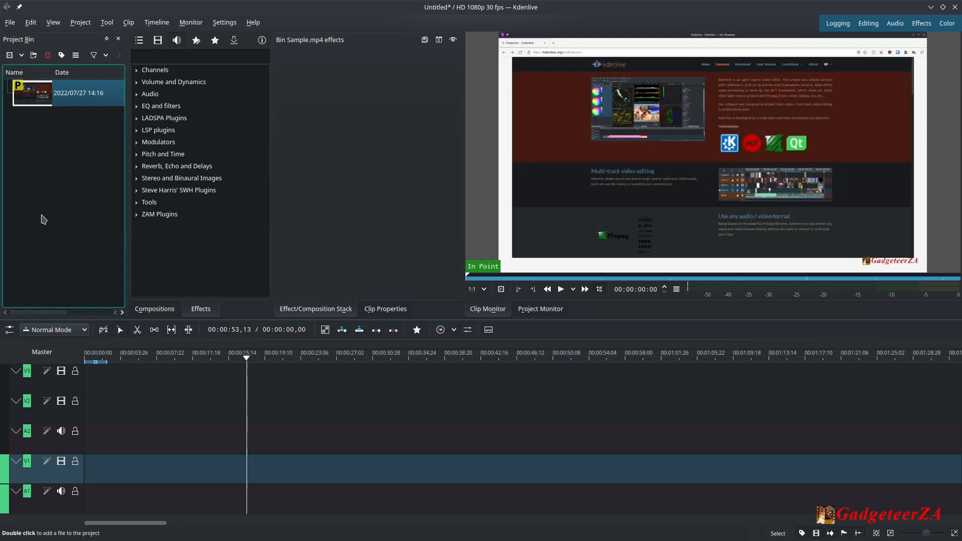
# Browse the video effect categories such as Deprecated and Grain and Noise, and show the audio effects.
pyautogui.click(167, 143)
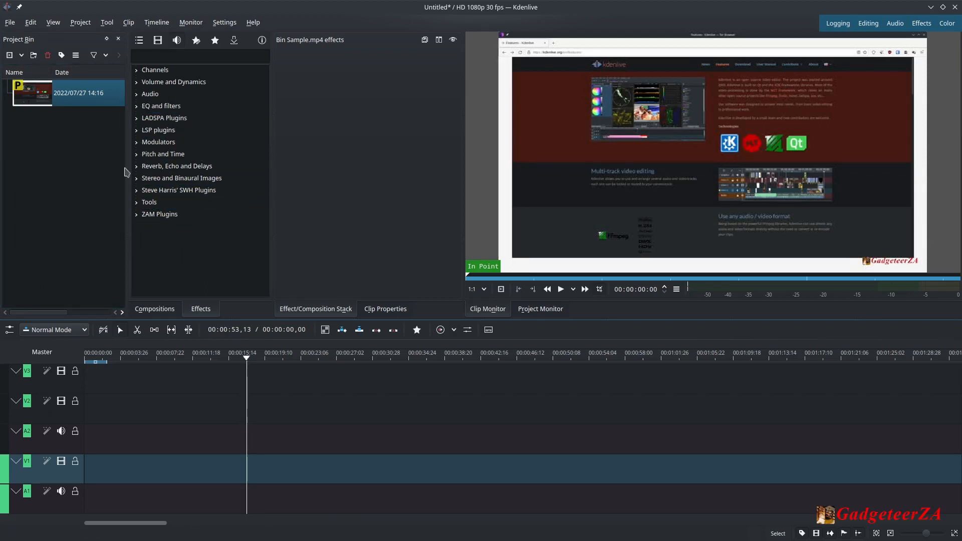
pyautogui.click(159, 41)
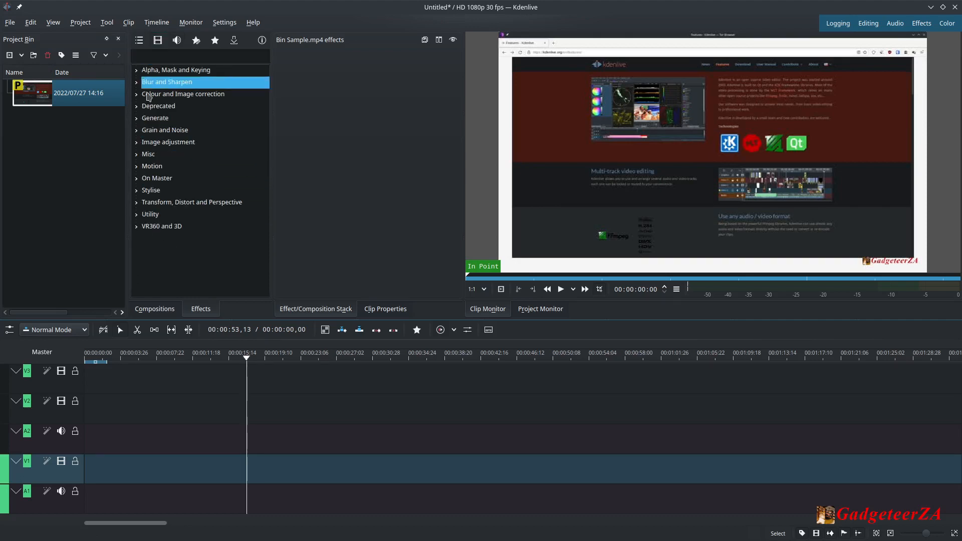
pyautogui.click(137, 130)
pyautogui.click(137, 119)
pyautogui.click(137, 107)
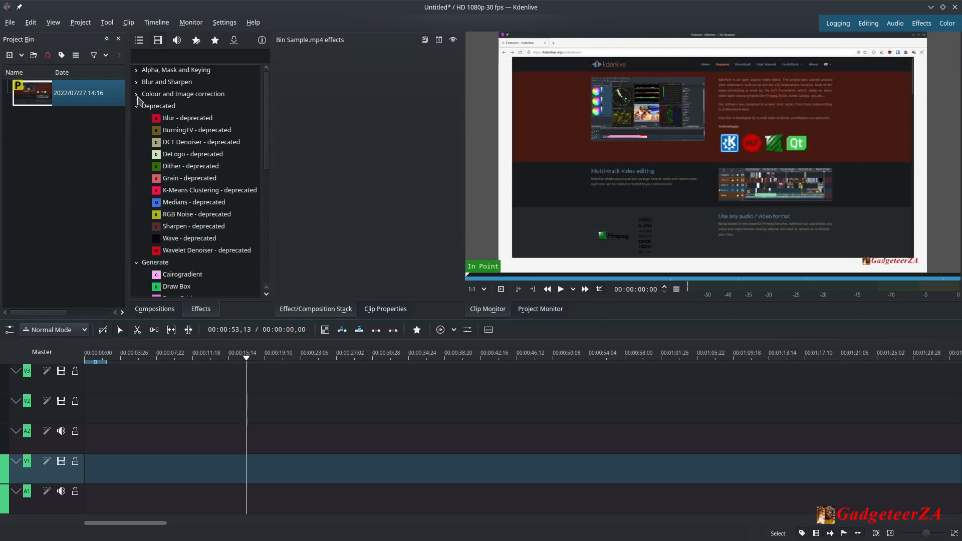
pyautogui.click(137, 107)
pyautogui.click(138, 118)
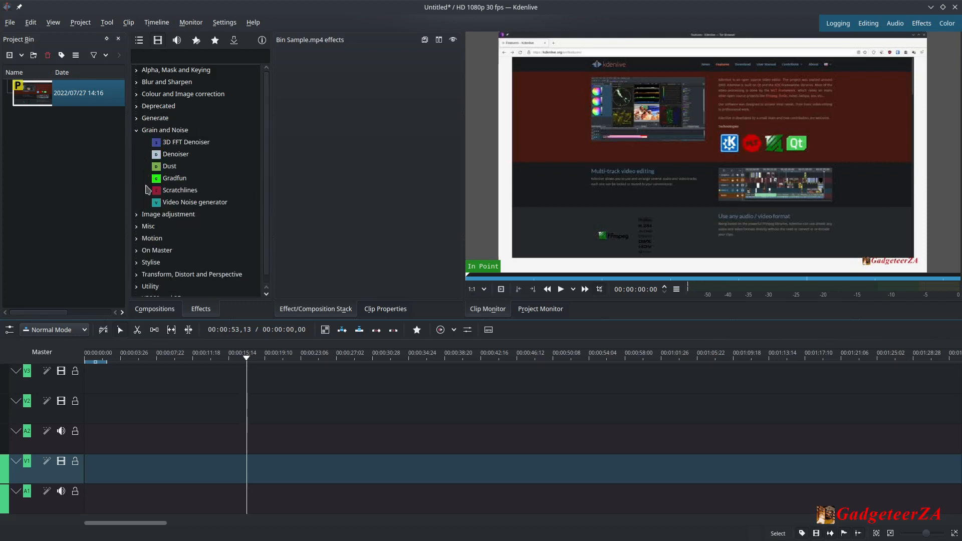
pyautogui.click(138, 130)
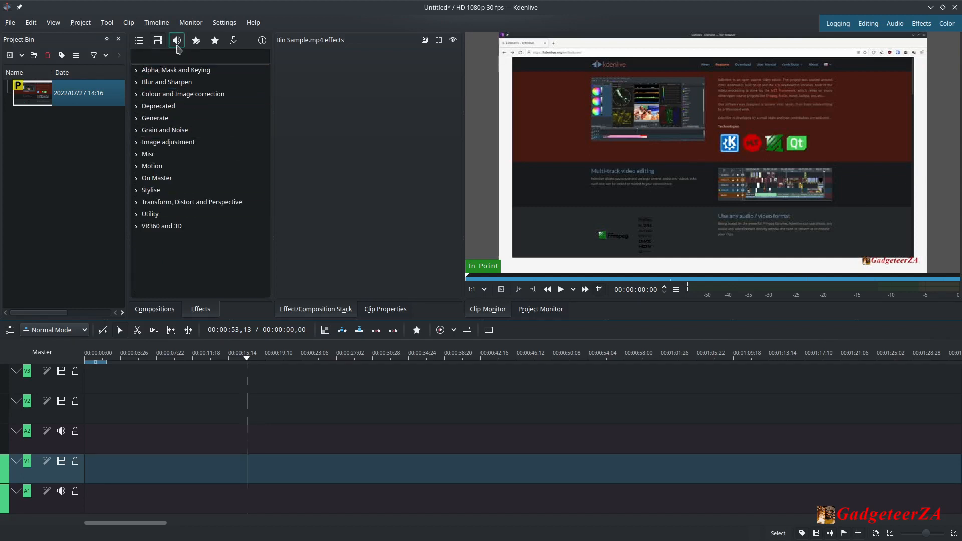
pyautogui.click(177, 40)
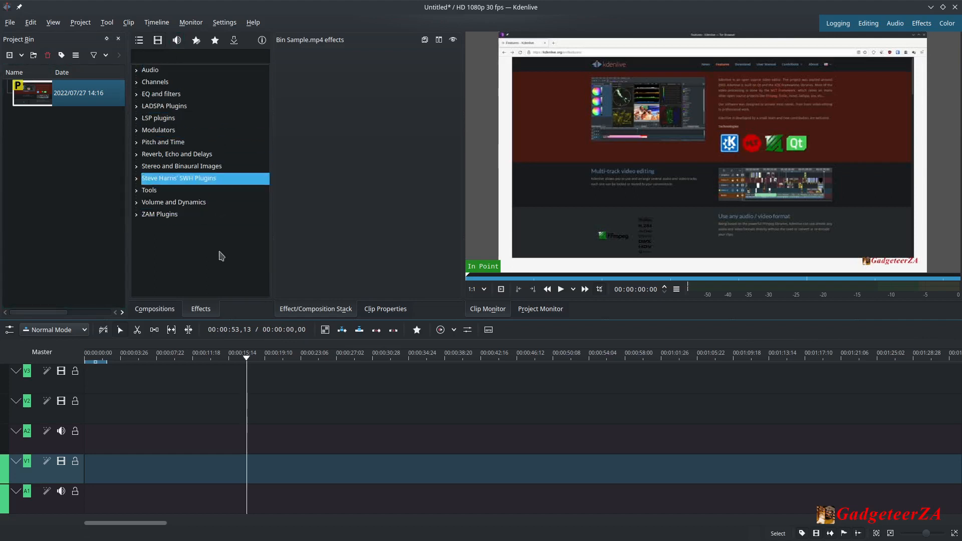
# Open the Compositions list and scroll through the available compositions.
pyautogui.click(154, 311)
pyautogui.click(196, 177)
pyautogui.moveTo(266, 137)
pyautogui.mouseDown()
pyautogui.moveTo(262, 208)
pyautogui.moveTo(183, 300)
pyautogui.mouseUp()
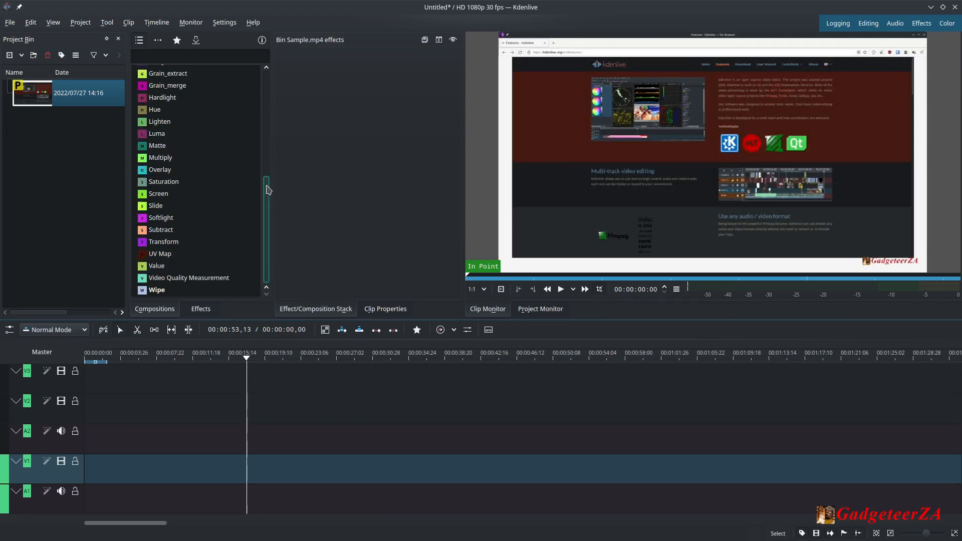
pyautogui.moveTo(268, 190); pyautogui.dragTo(267, 84)
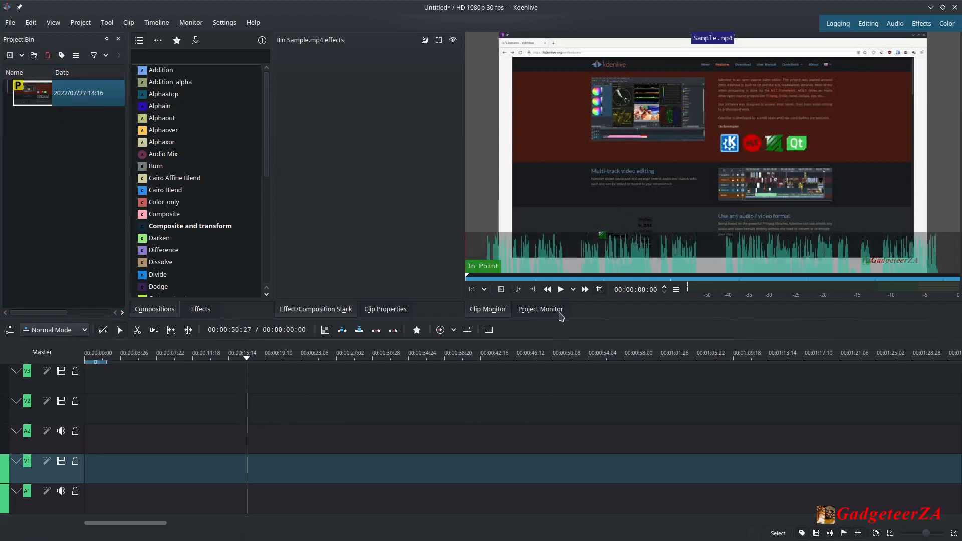
# Play and pause Sample.mp4 in the clip monitor, and open and exit its fullscreen view.
pyautogui.click(561, 290)
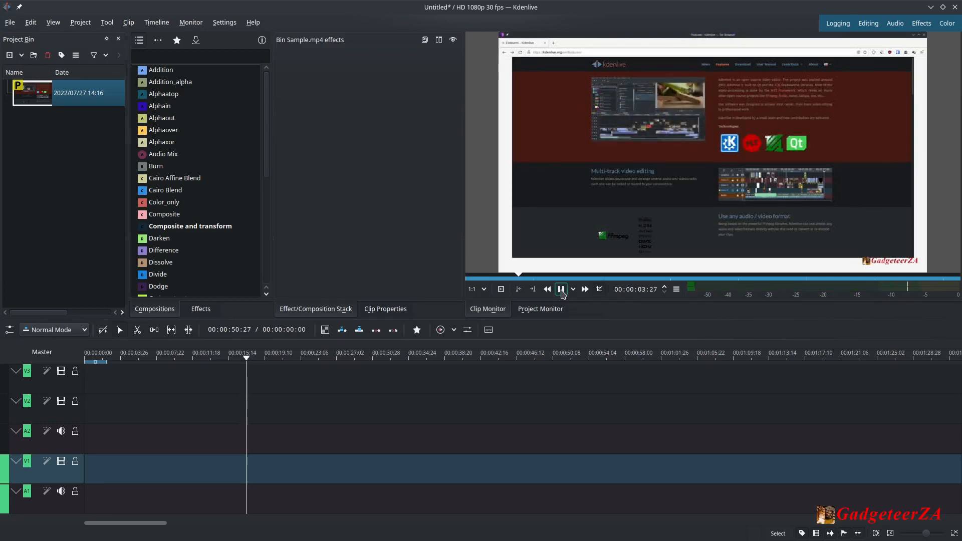
pyautogui.click(562, 290)
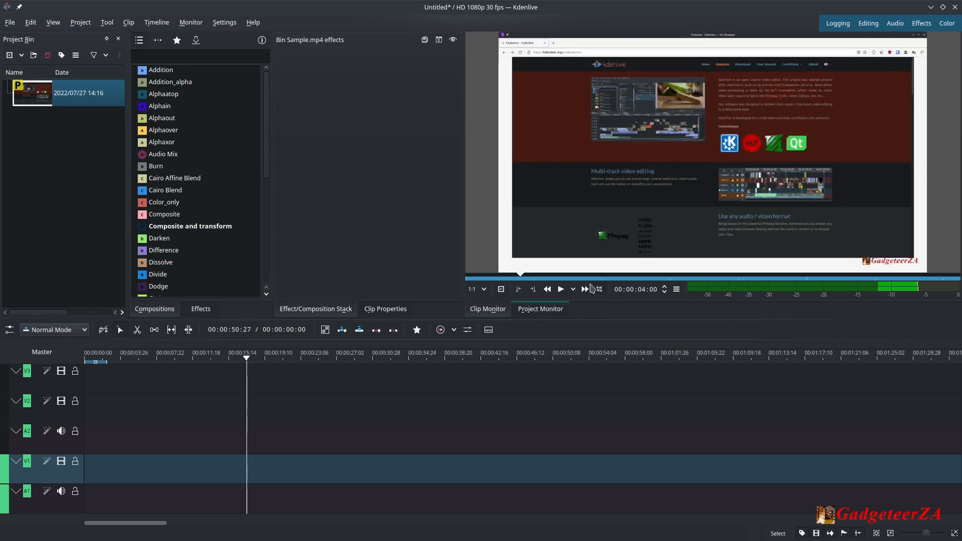
pyautogui.moveTo(591, 218)
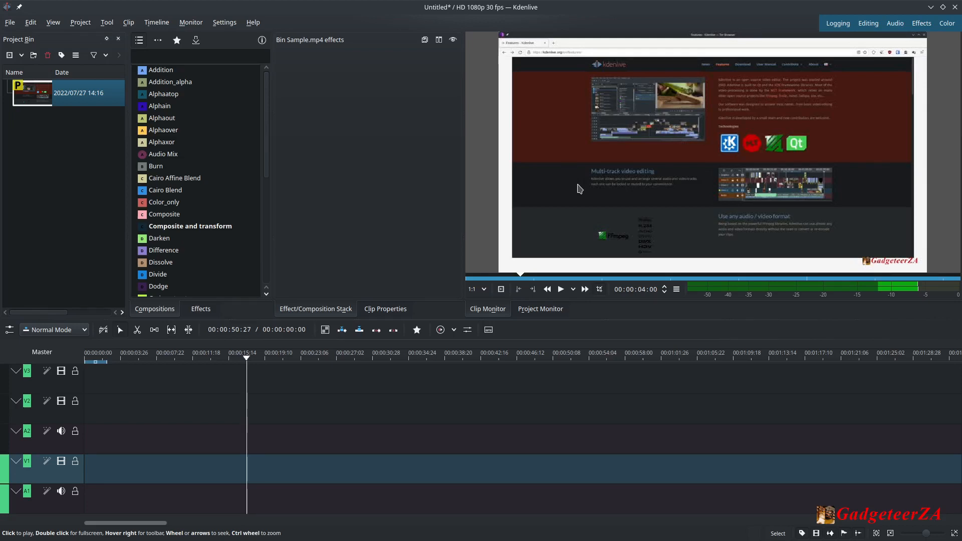
pyautogui.doubleClick(580, 189)
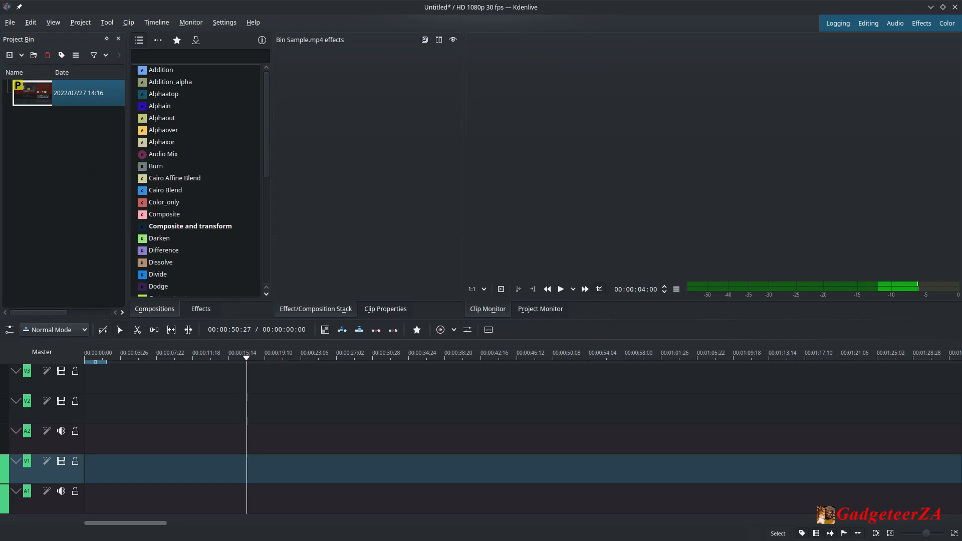
pyautogui.press('Escape')
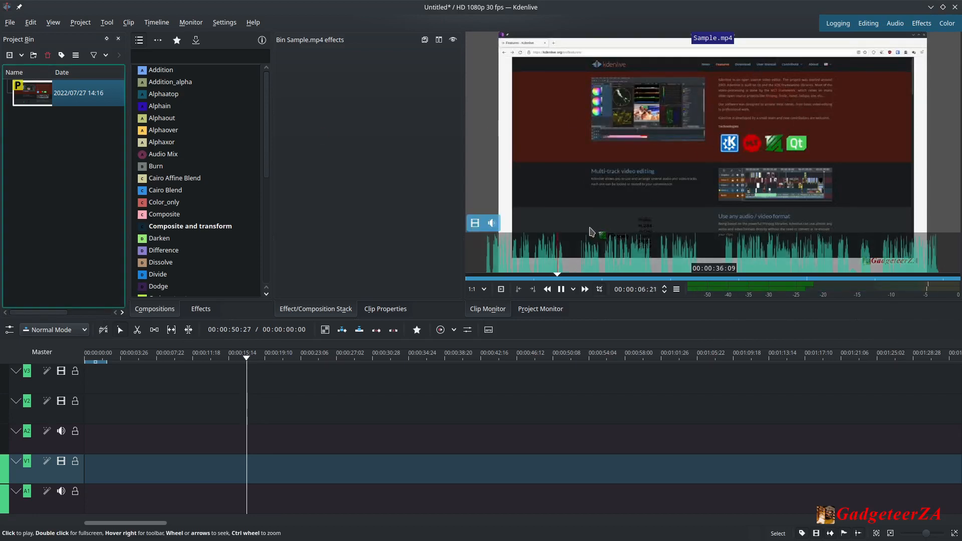
pyautogui.click(588, 221)
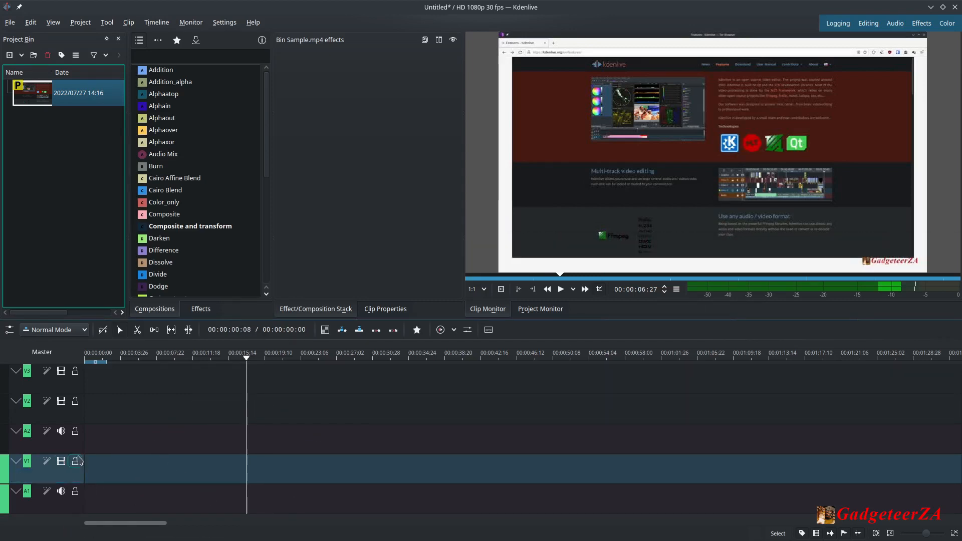
pyautogui.rightClick(69, 97)
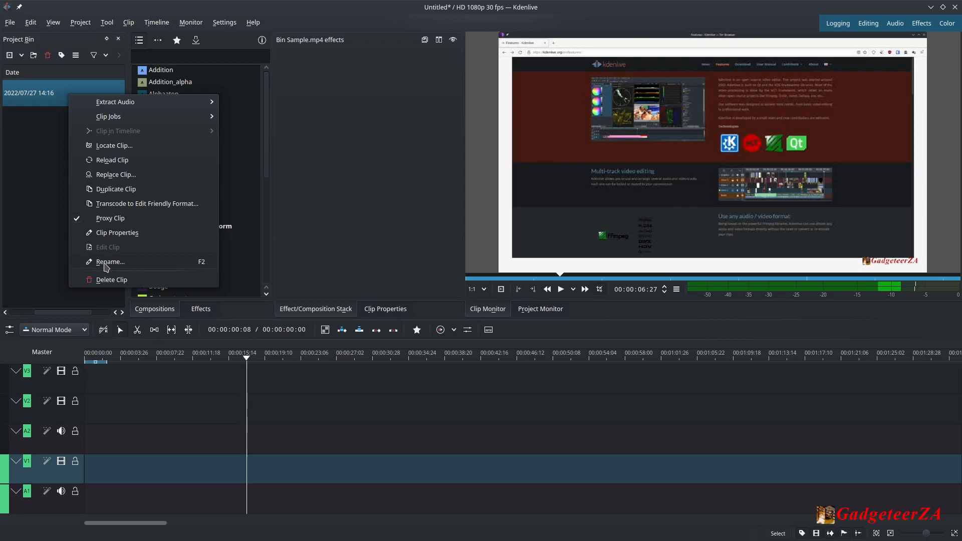
pyautogui.click(34, 237)
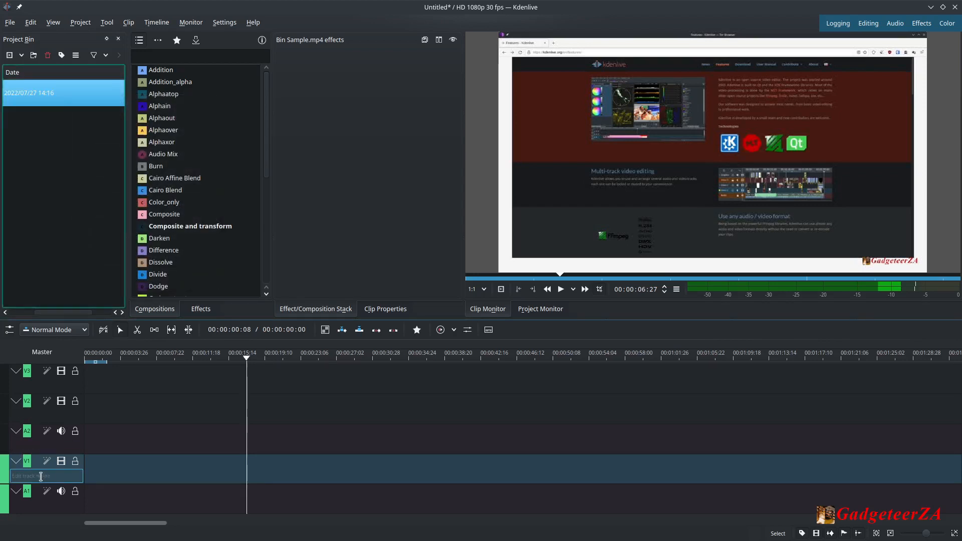
pyautogui.click(42, 476)
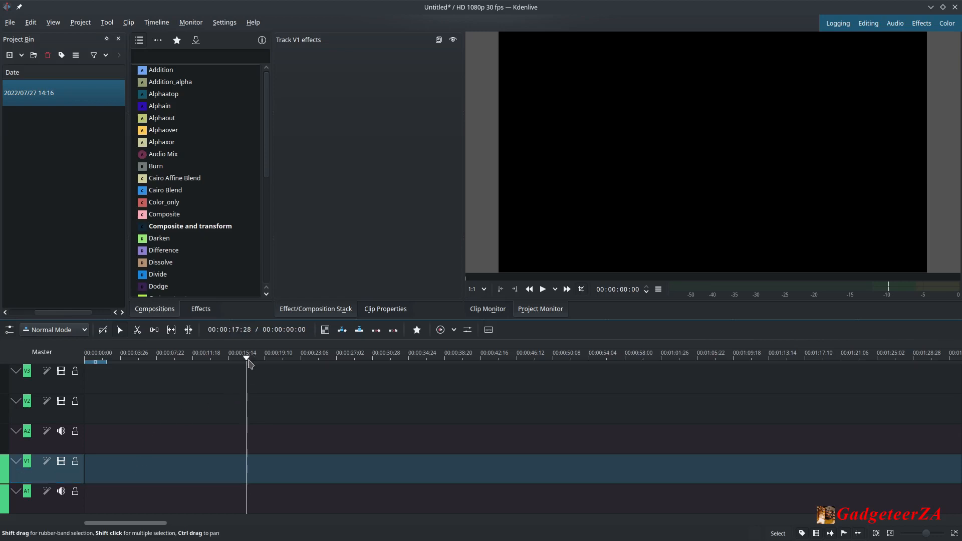
pyautogui.moveTo(249, 362); pyautogui.dragTo(84, 354)
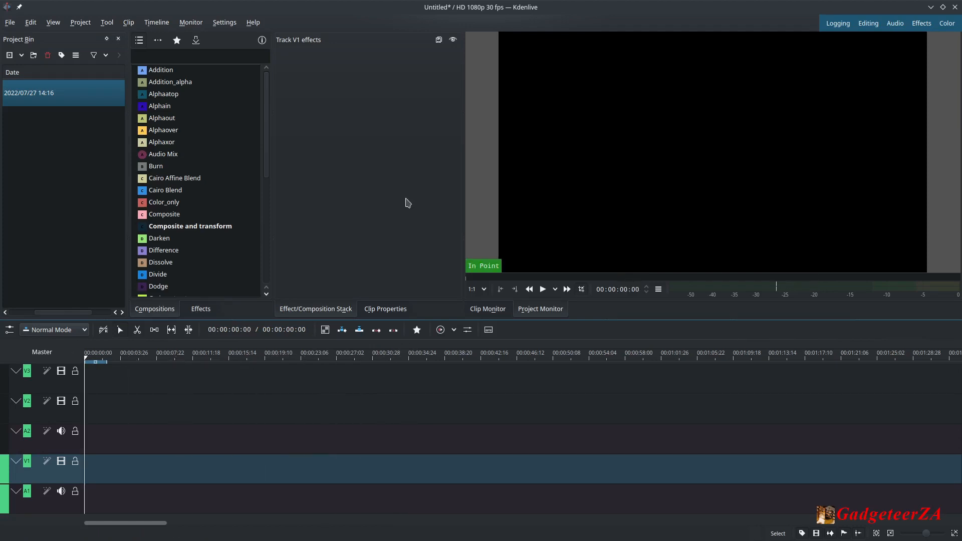
pyautogui.moveTo(64, 313); pyautogui.dragTo(17, 313)
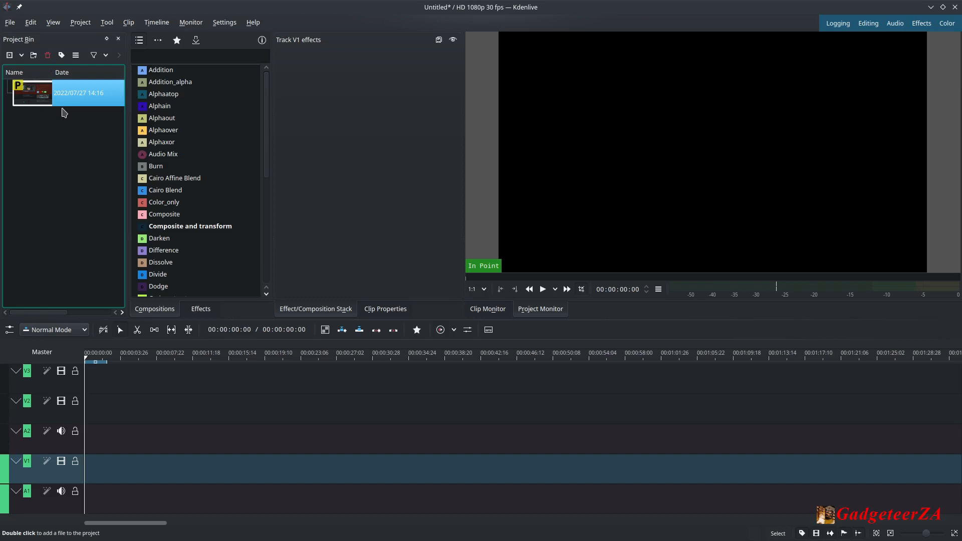
pyautogui.click(43, 140)
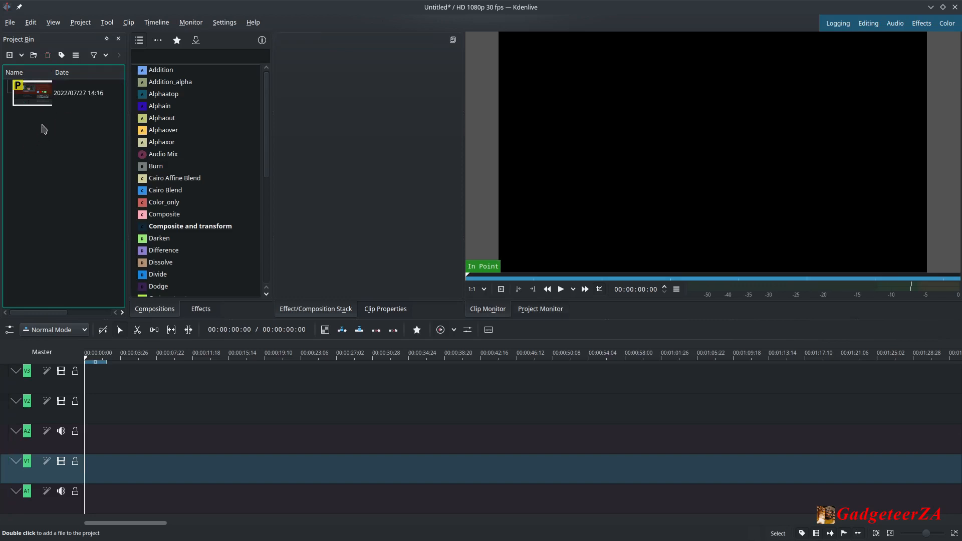
# Add Kdenlive.mp4 from the Kdenlive videos folder to the project bin.
pyautogui.rightClick(28, 134)
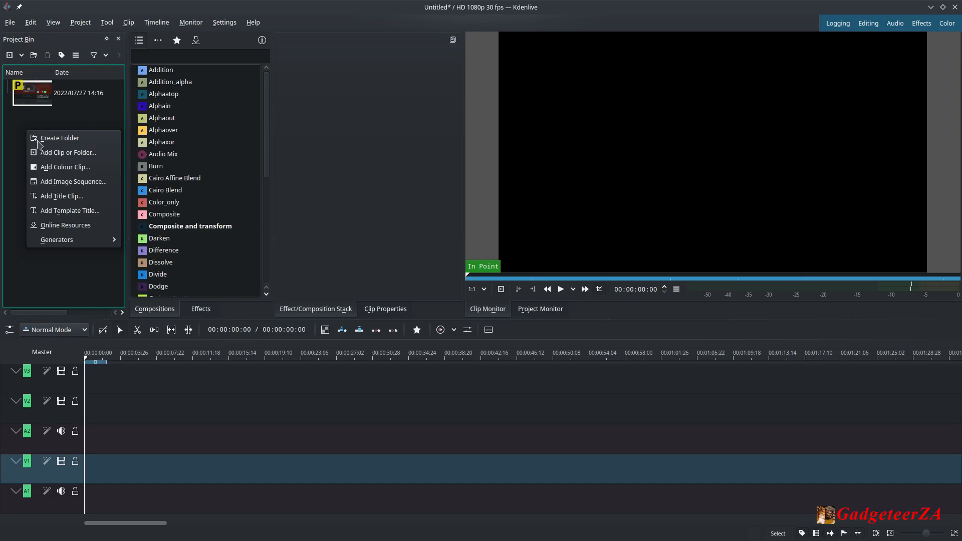
pyautogui.click(56, 153)
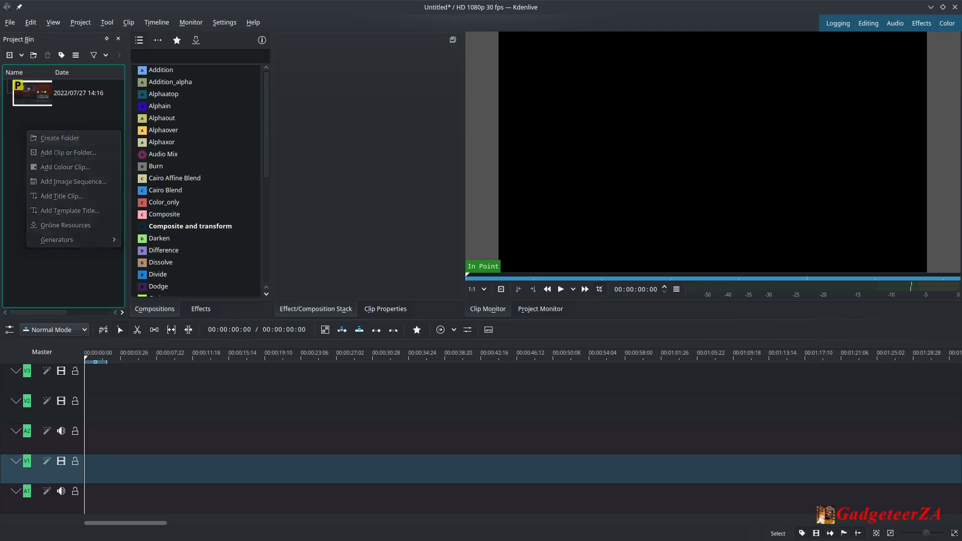
pyautogui.click(422, 267)
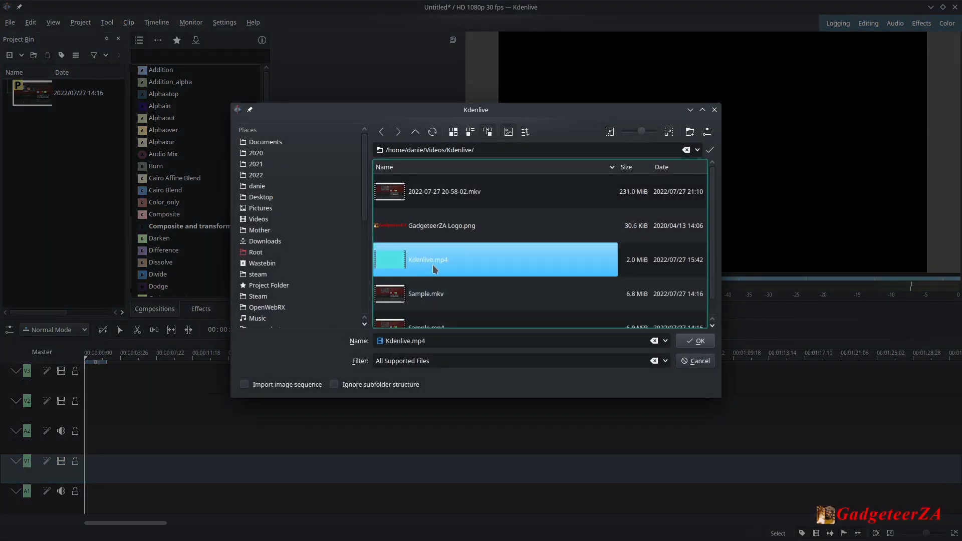
pyautogui.click(697, 340)
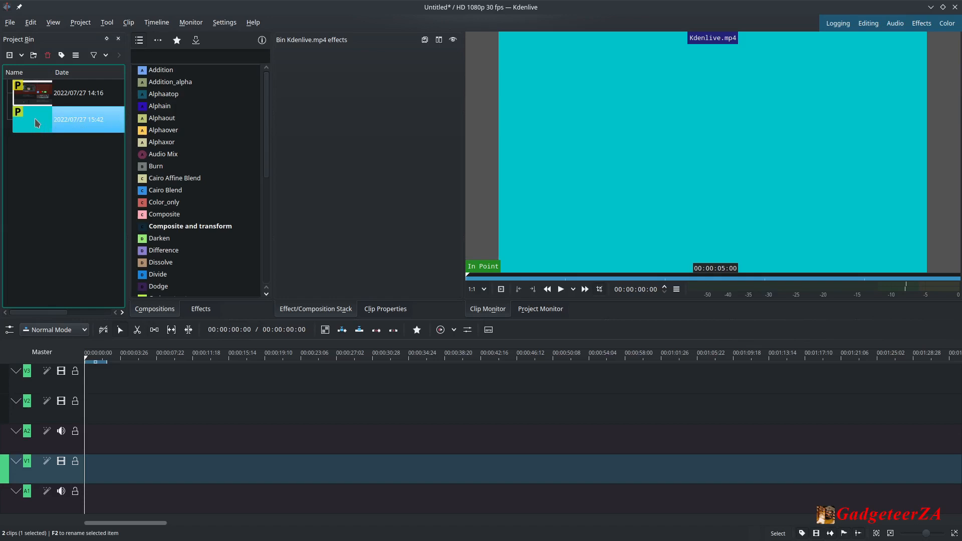
# Place Kdenlive.mp4 at the start of track V2 and Sample.mp4 on track V1 right after it.
pyautogui.moveTo(36, 123); pyautogui.dragTo(86, 410)
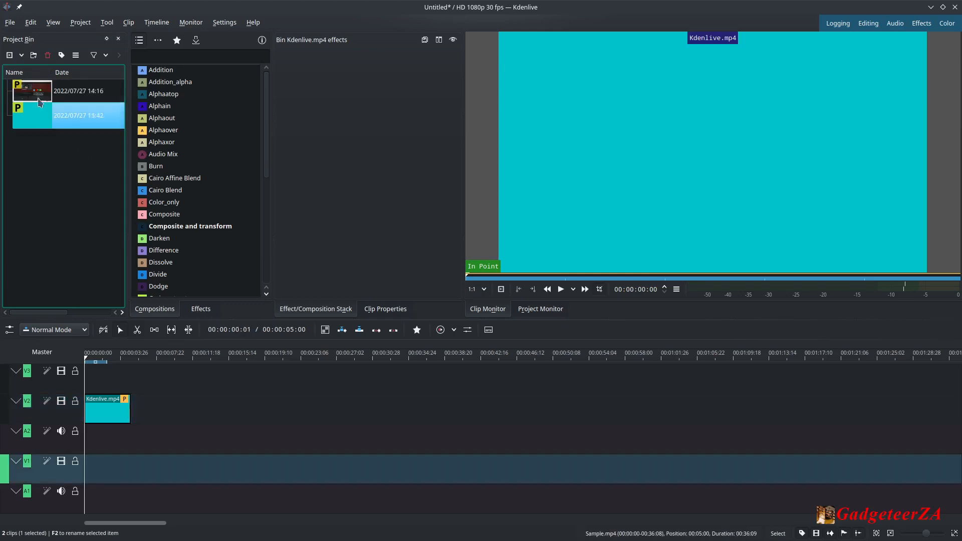
pyautogui.click(40, 101)
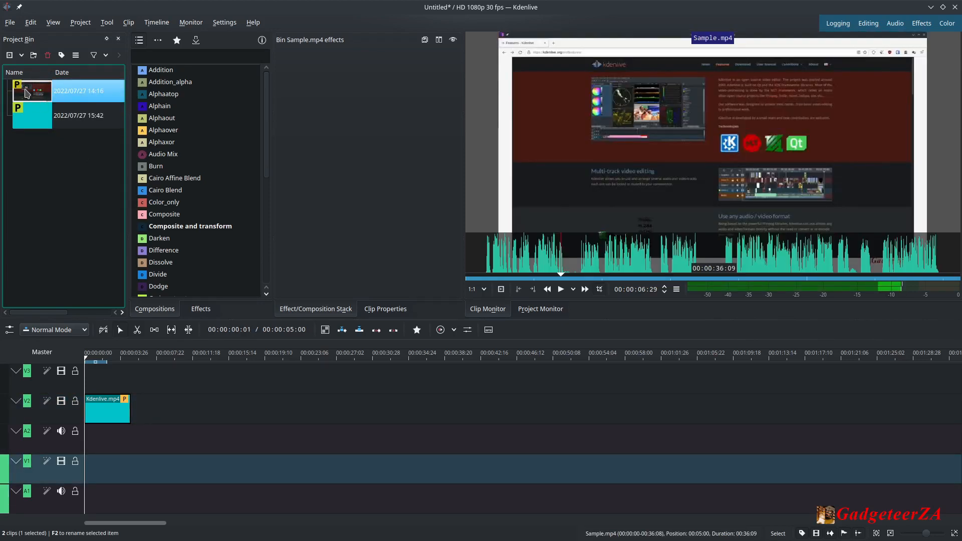
pyautogui.moveTo(26, 94); pyautogui.dragTo(129, 489)
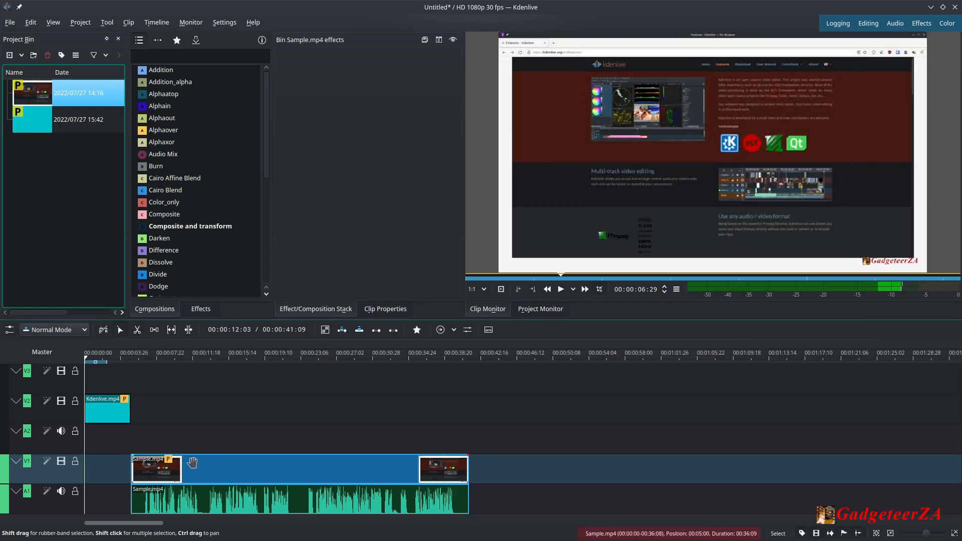
# Try to insert a Wipe composition at the end of the Kdenlive.mp4 clip on V2.
pyautogui.keyDown('ctrl'); pyautogui.scroll(6, 150, 461); pyautogui.keyUp('ctrl')
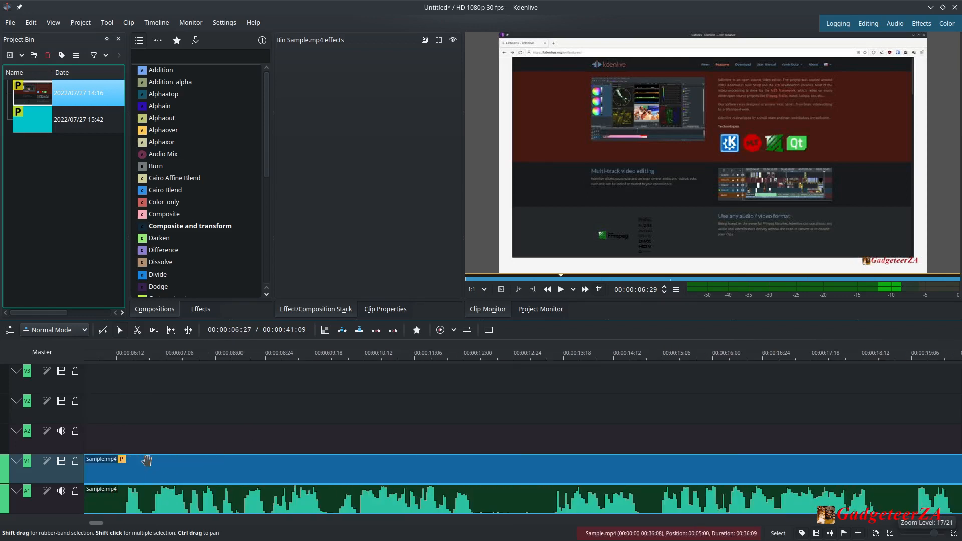
pyautogui.moveTo(98, 524); pyautogui.dragTo(84, 523)
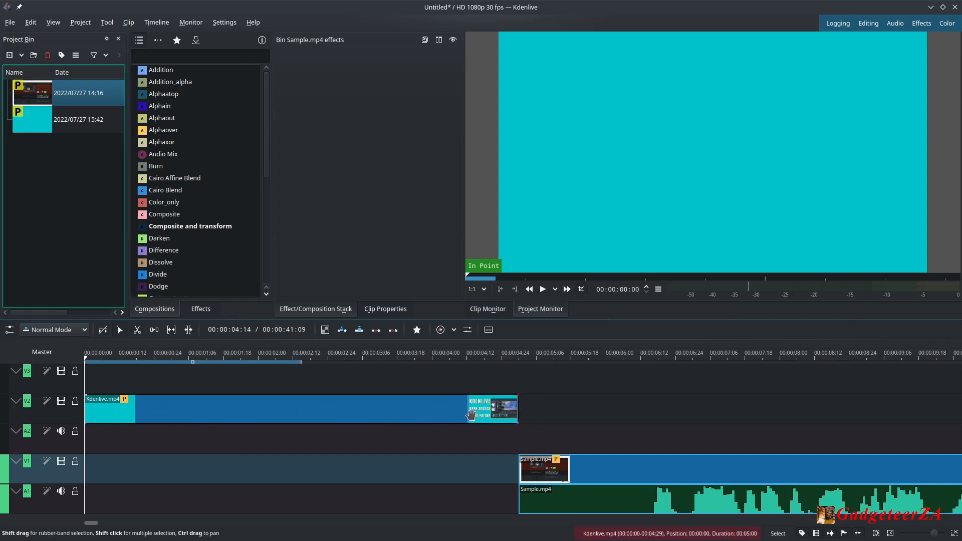
pyautogui.rightClick(511, 419)
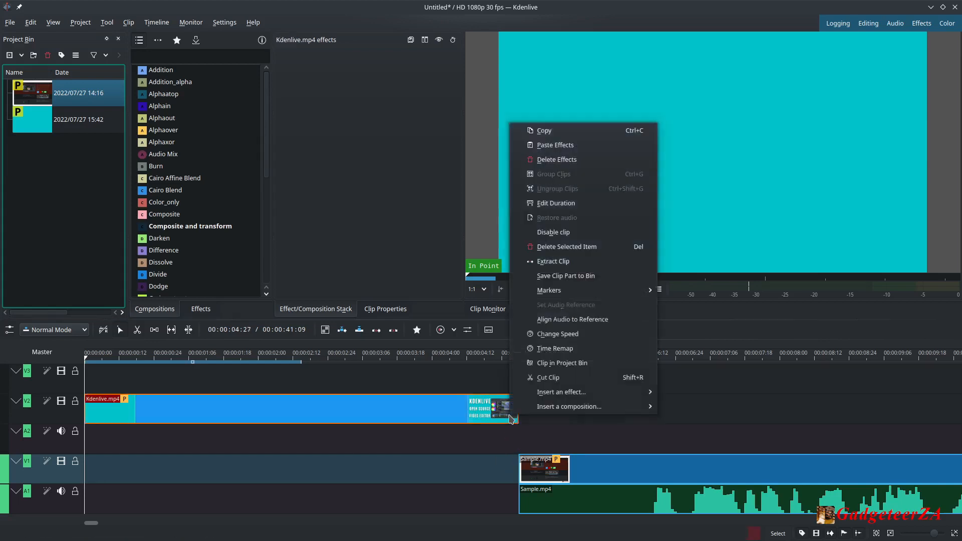
pyautogui.moveTo(554, 411)
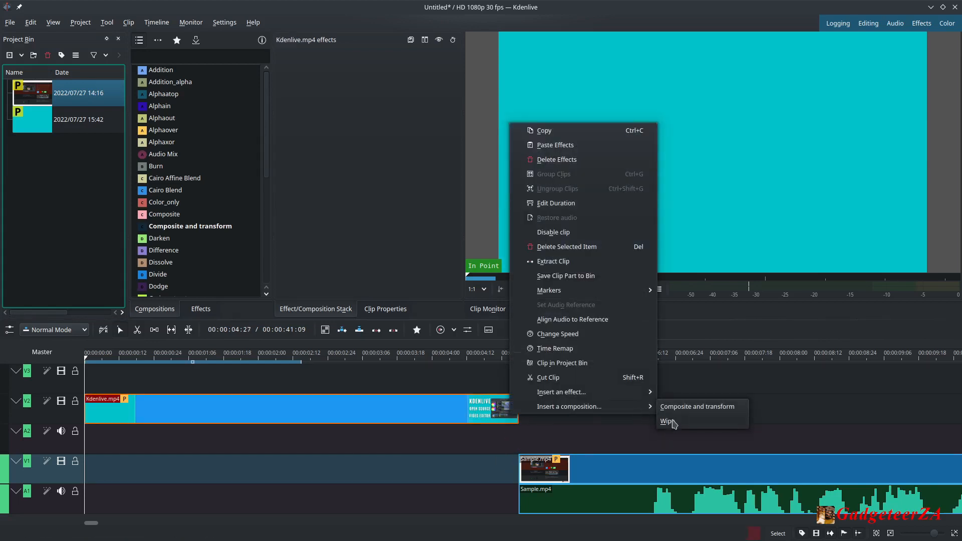
pyautogui.click(478, 443)
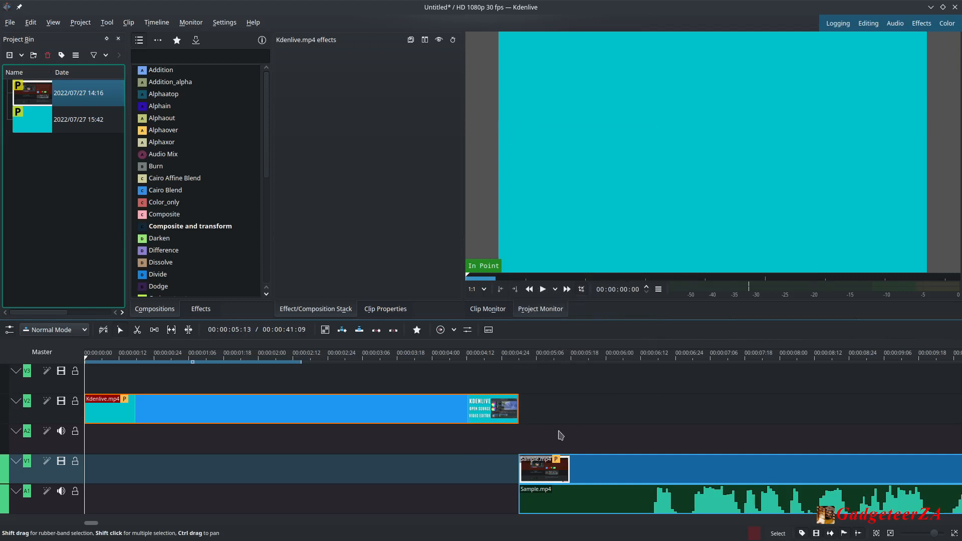
# Add a fade out of 20 frames to the end of the Kdenlive.mp4 clip.
pyautogui.click(511, 395)
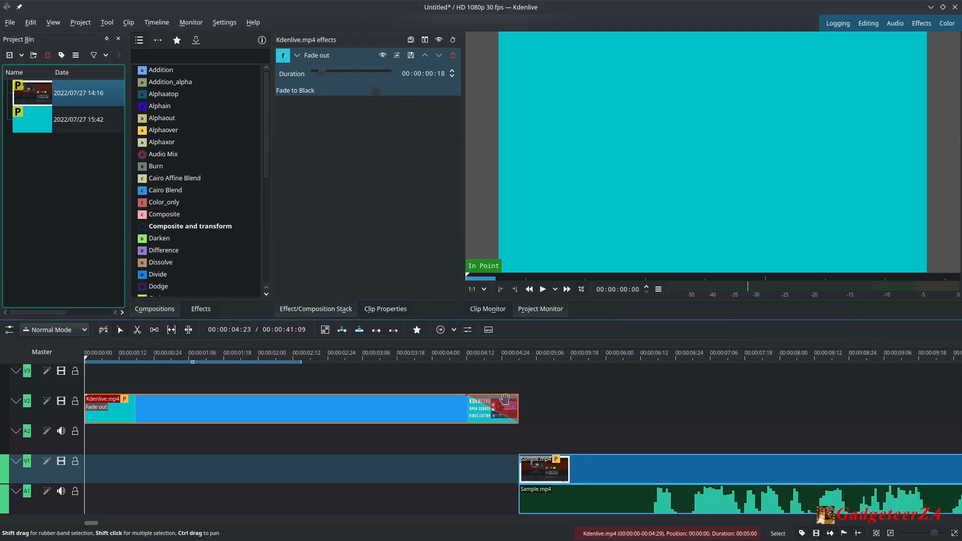
pyautogui.moveTo(469, 396); pyautogui.dragTo(465, 400)
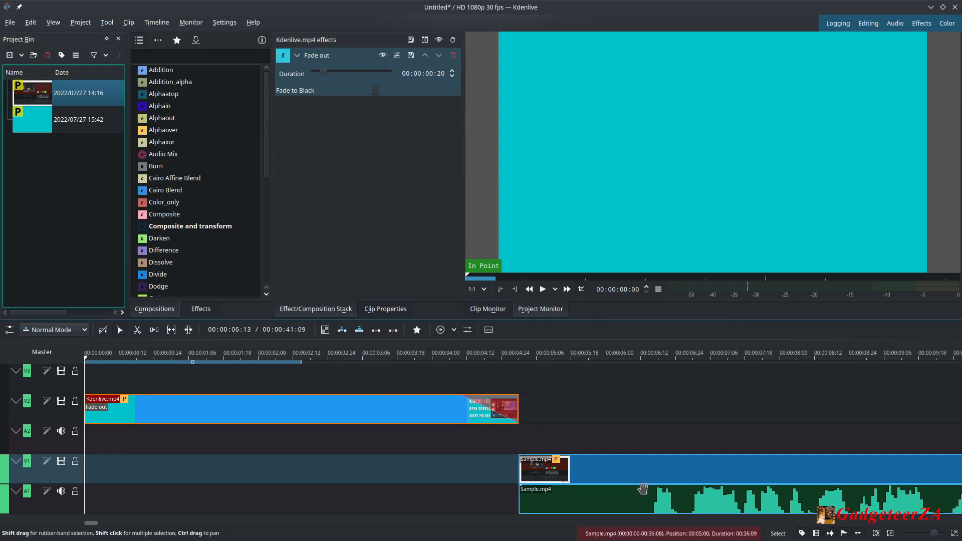
# Cut Sample.mp4 with the Razor tool at about 6 seconds and delete the first segment with its audio.
pyautogui.click(137, 331)
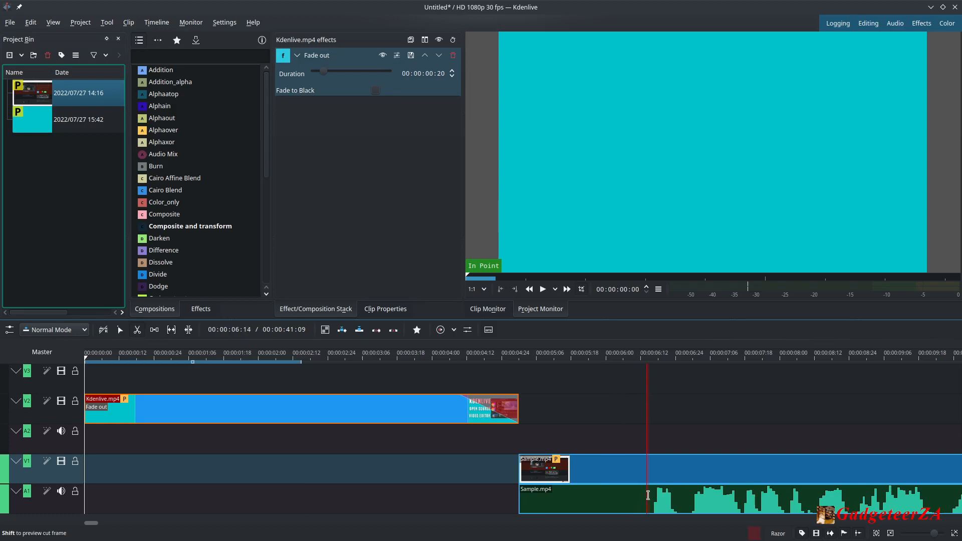
pyautogui.click(648, 495)
pyautogui.click(119, 331)
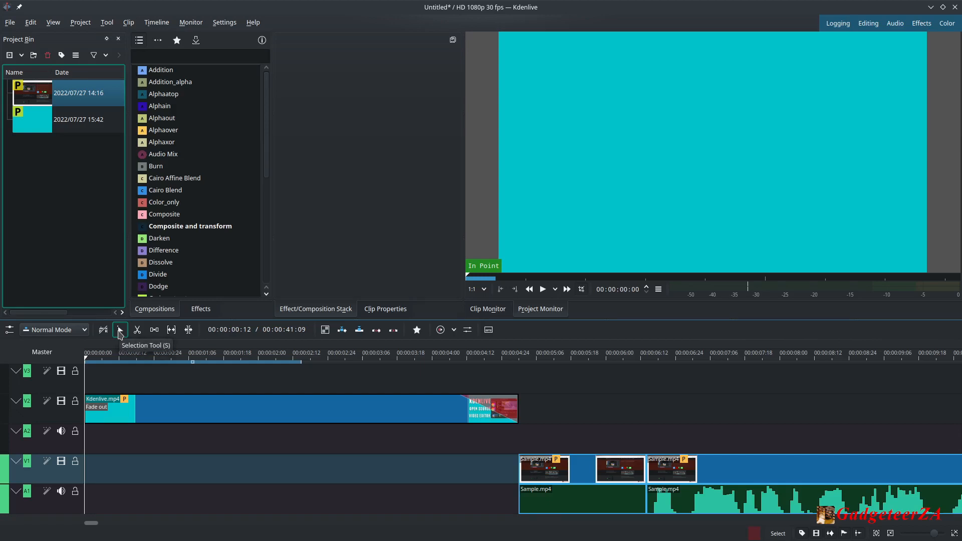
pyautogui.click(592, 498)
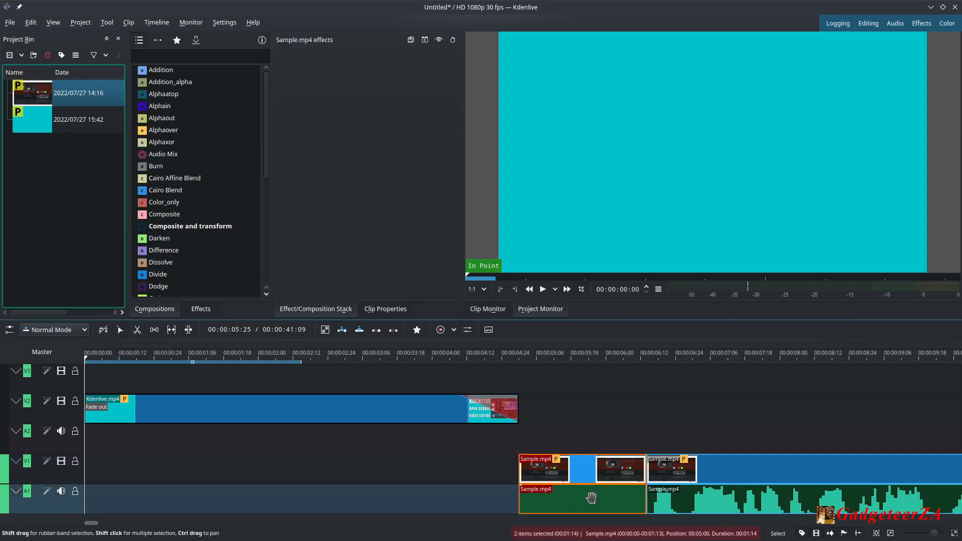
pyautogui.press('Delete')
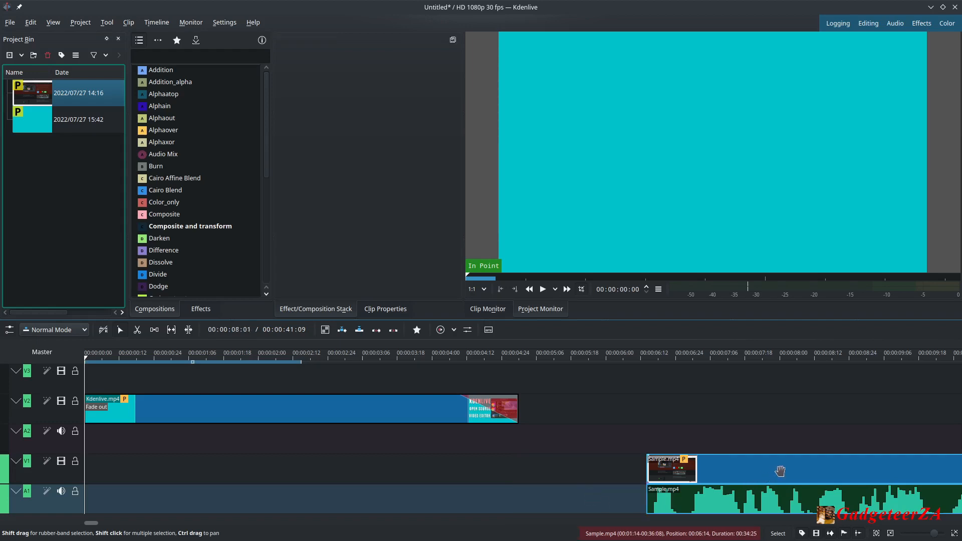
# Move the remaining Sample.mp4 clip back to about 4 seconds, overlapping Kdenlive.mp4, and give it a 20-frame fade in.
pyautogui.moveTo(778, 474); pyautogui.dragTo(573, 471)
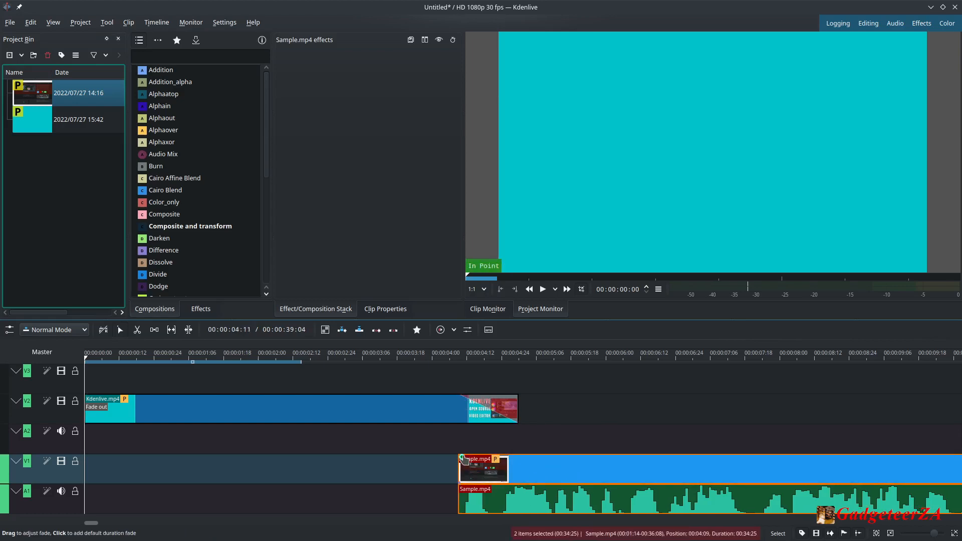
pyautogui.click(462, 457)
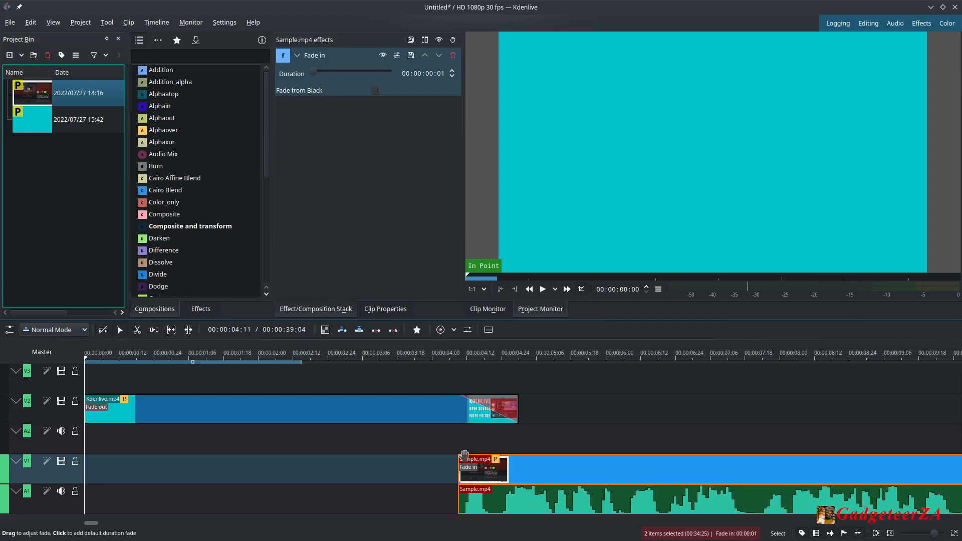
pyautogui.moveTo(464, 455); pyautogui.dragTo(515, 460)
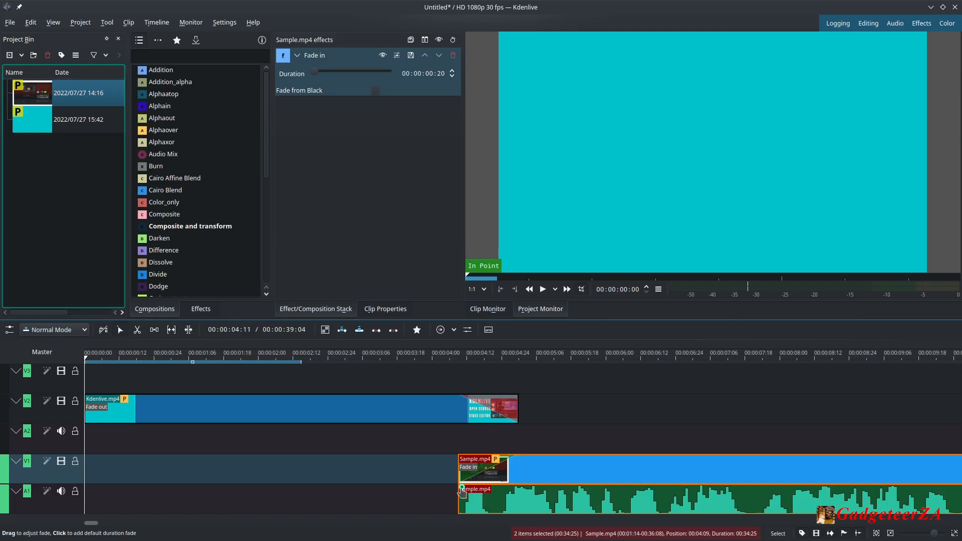
pyautogui.moveTo(460, 486)
pyautogui.mouseDown()
pyautogui.moveTo(539, 491)
pyautogui.moveTo(454, 490)
pyautogui.mouseUp()
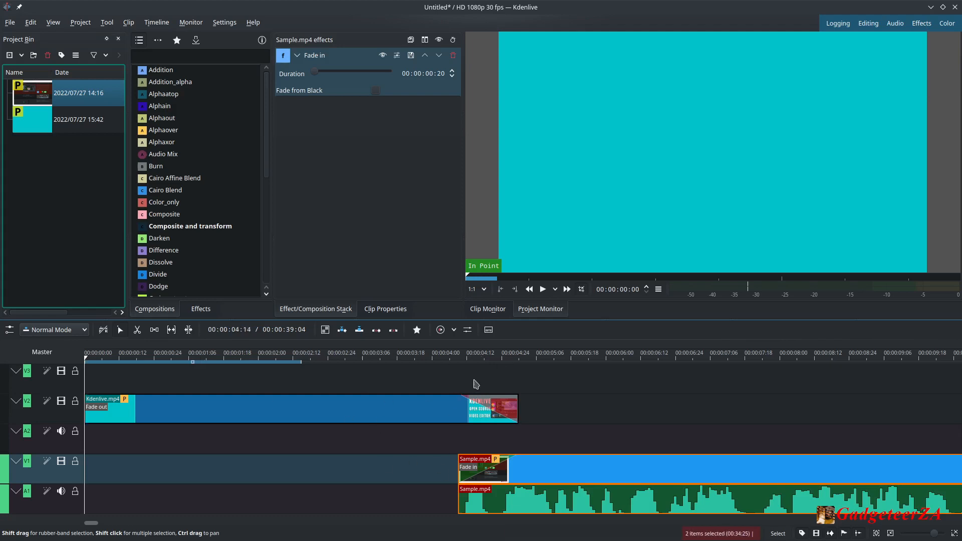
pyautogui.click(519, 356)
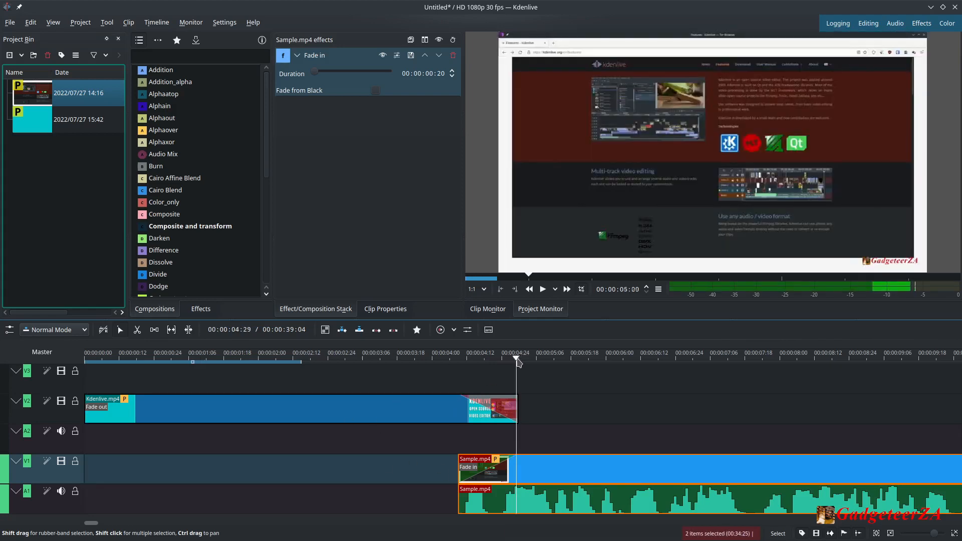
# Play the timeline from the start to preview the edit so far.
pyautogui.click(440, 356)
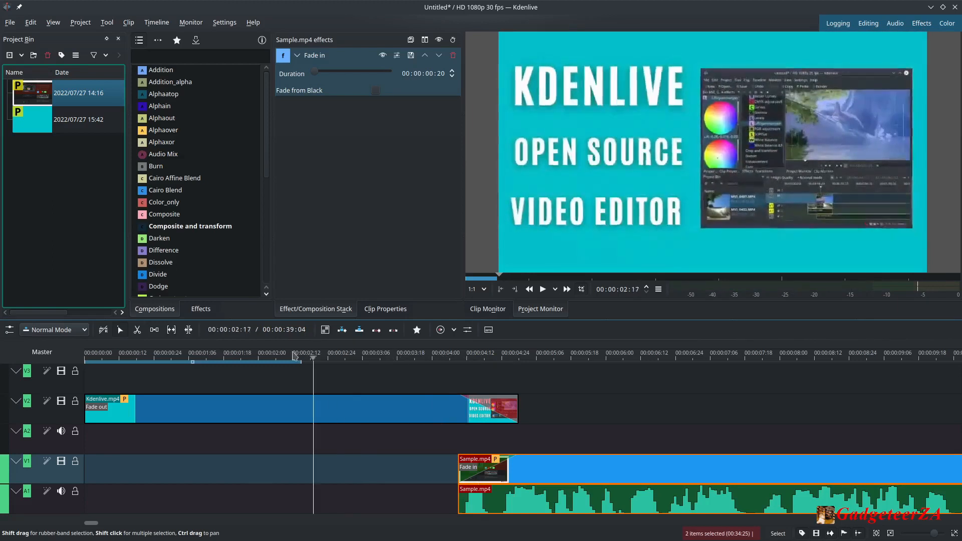
pyautogui.press('Home')
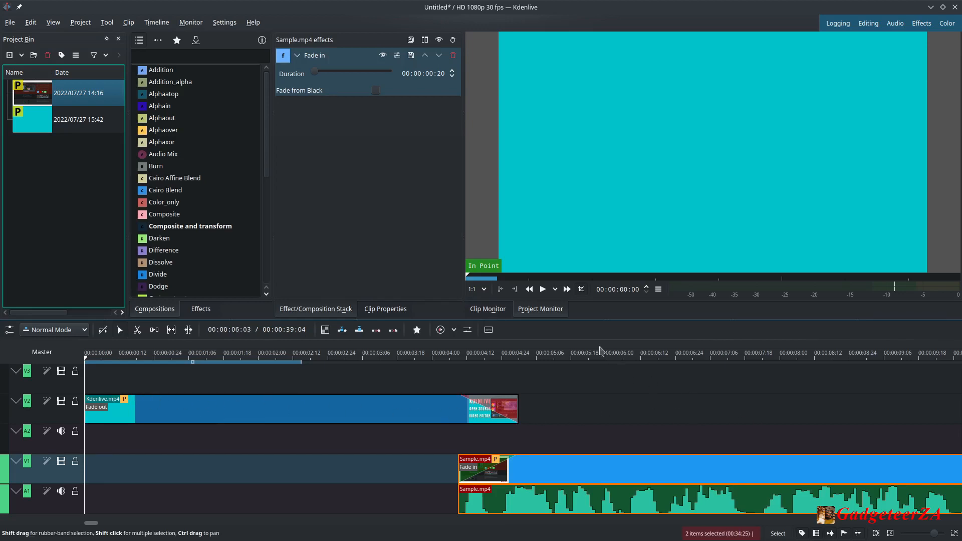
pyautogui.click(544, 290)
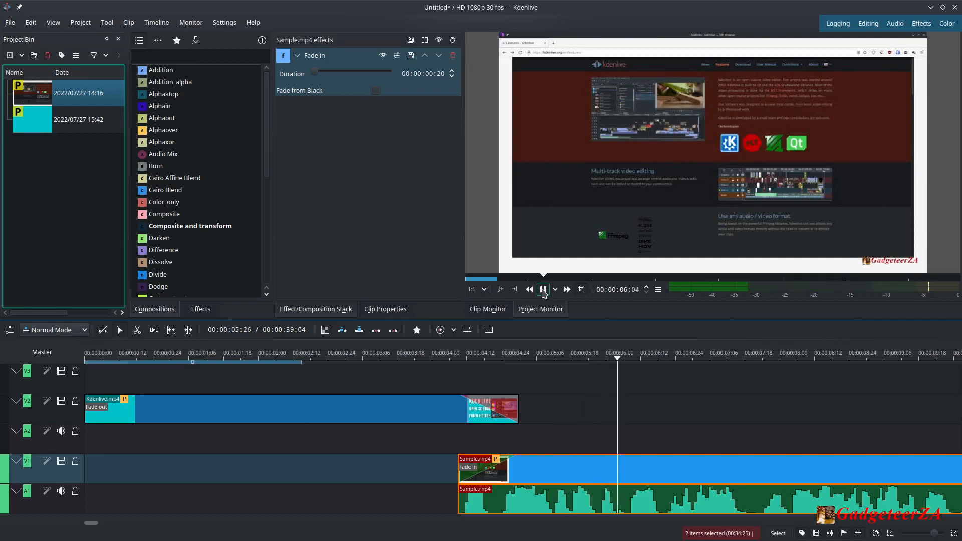
pyautogui.click(543, 290)
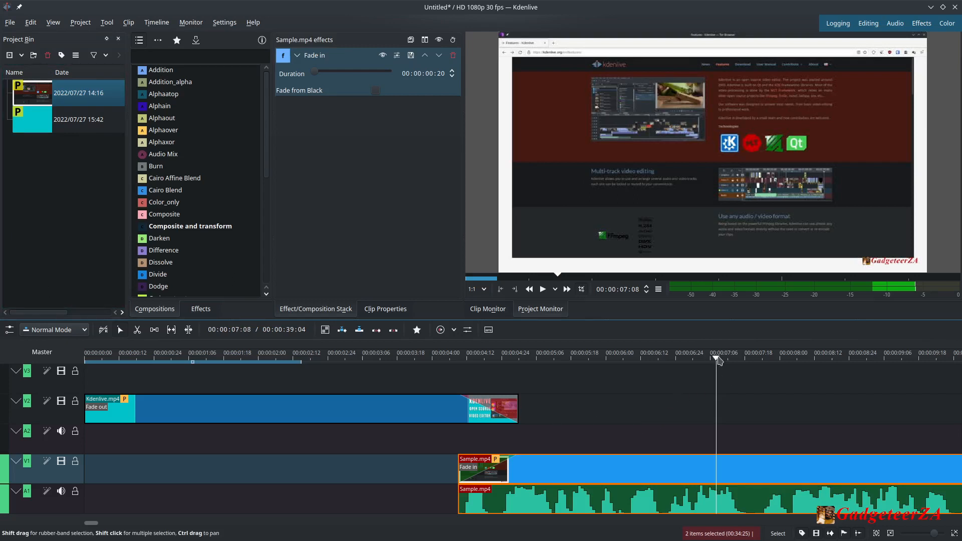
pyautogui.moveTo(718, 361); pyautogui.dragTo(711, 361)
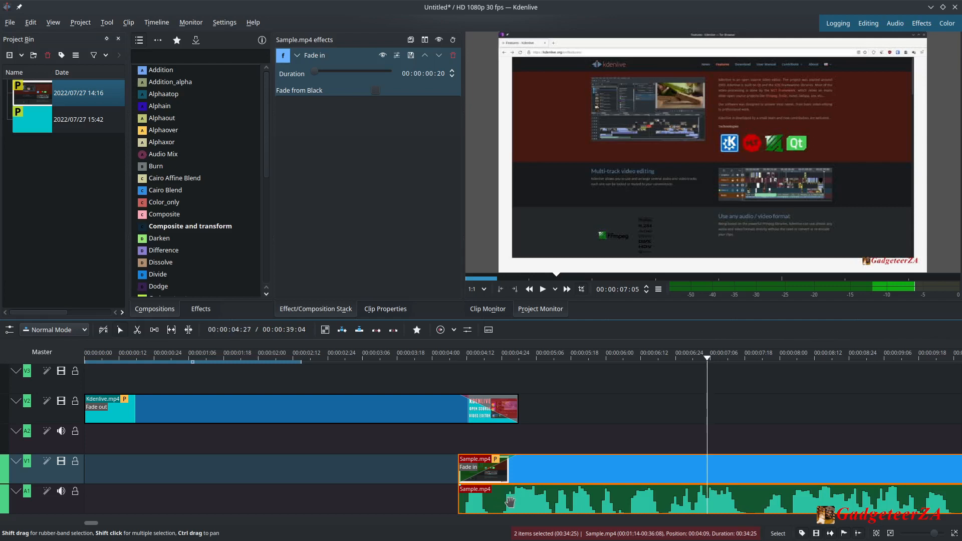
# Add a Volume (keyframable) effect to the Sample.mp4 audio clip and lower its gain to -2 dB.
pyautogui.rightClick(509, 498)
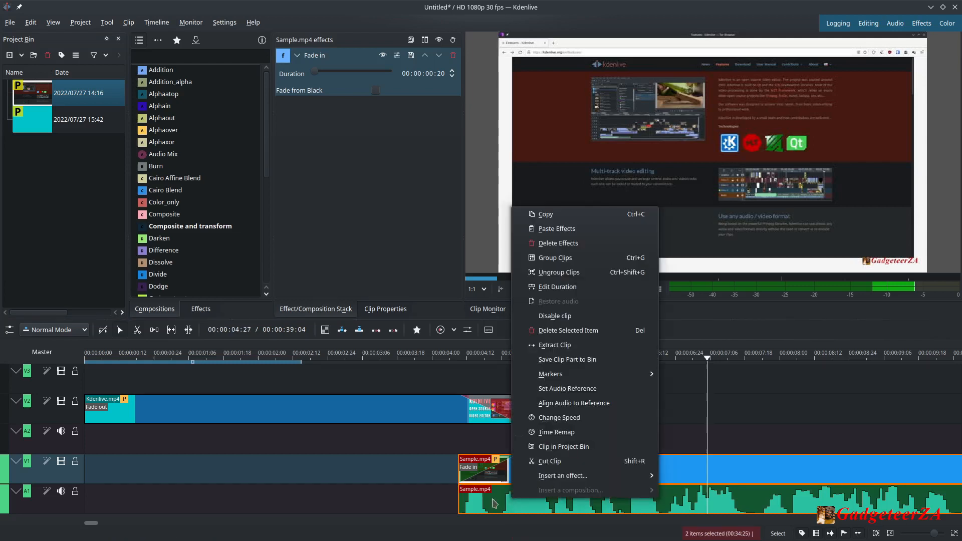
pyautogui.moveTo(545, 481)
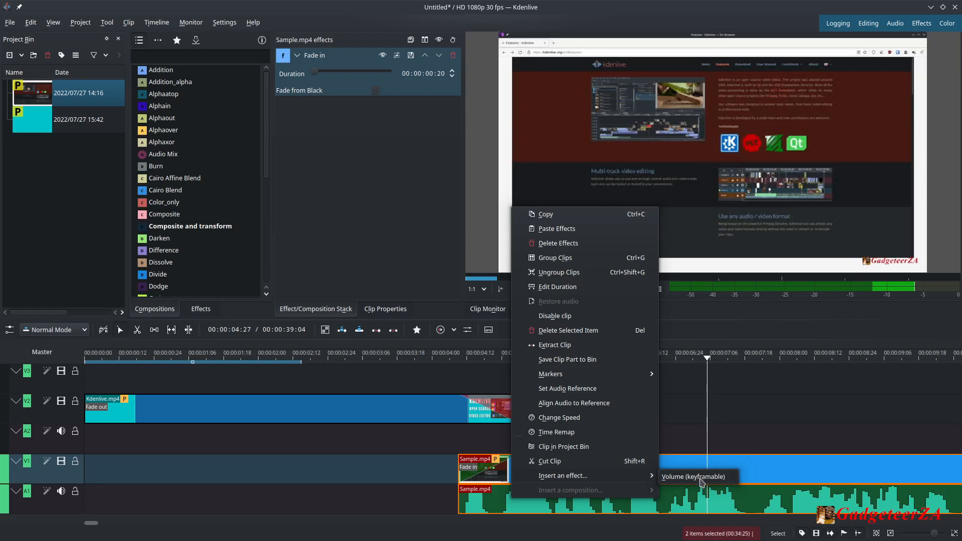
pyautogui.click(701, 477)
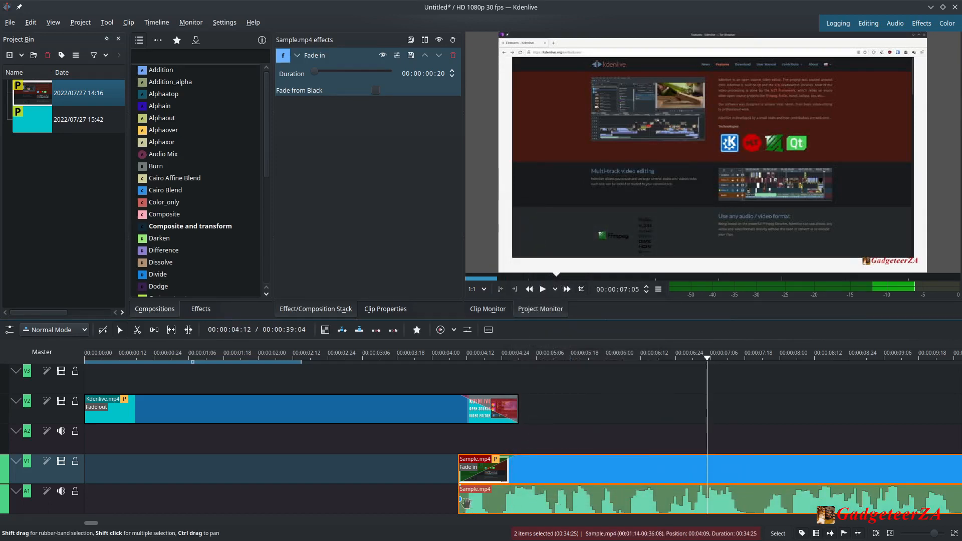
pyautogui.moveTo(460, 501)
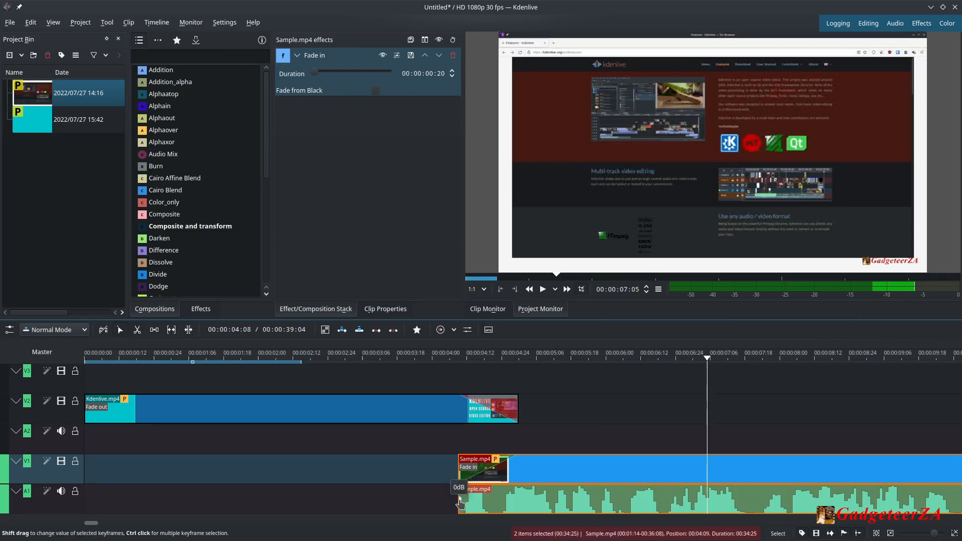
pyautogui.moveTo(460, 504); pyautogui.dragTo(460, 504)
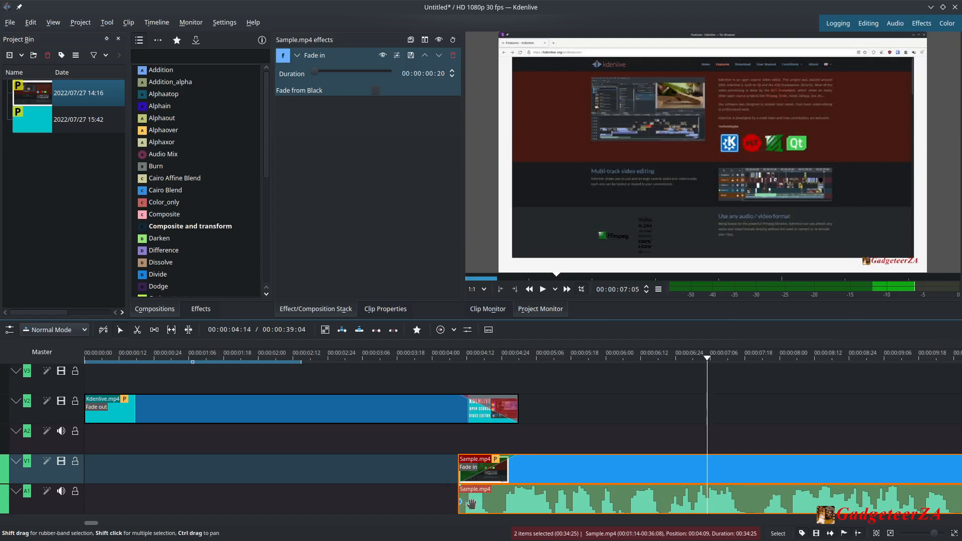
pyautogui.click(700, 361)
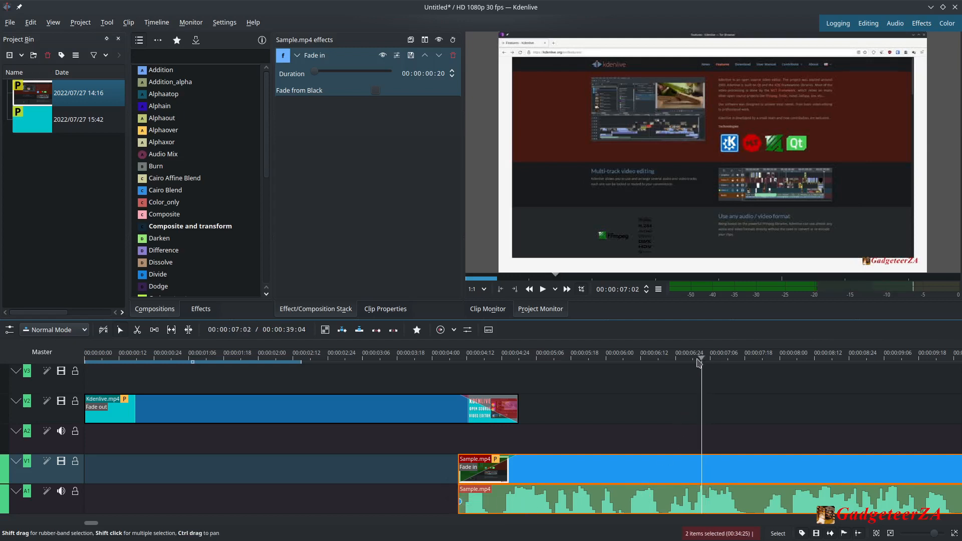
pyautogui.moveTo(698, 361); pyautogui.dragTo(630, 364)
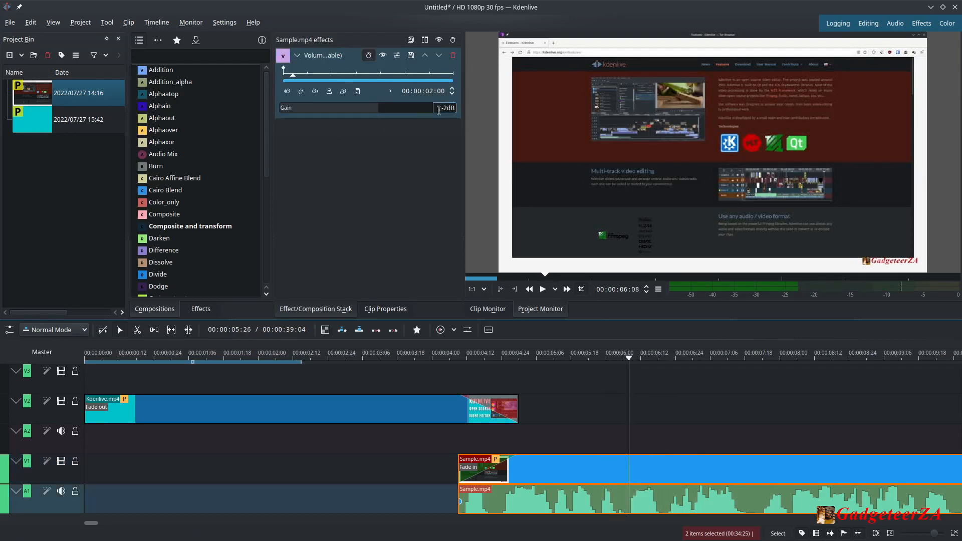
pyautogui.moveTo(625, 356); pyautogui.dragTo(556, 357)
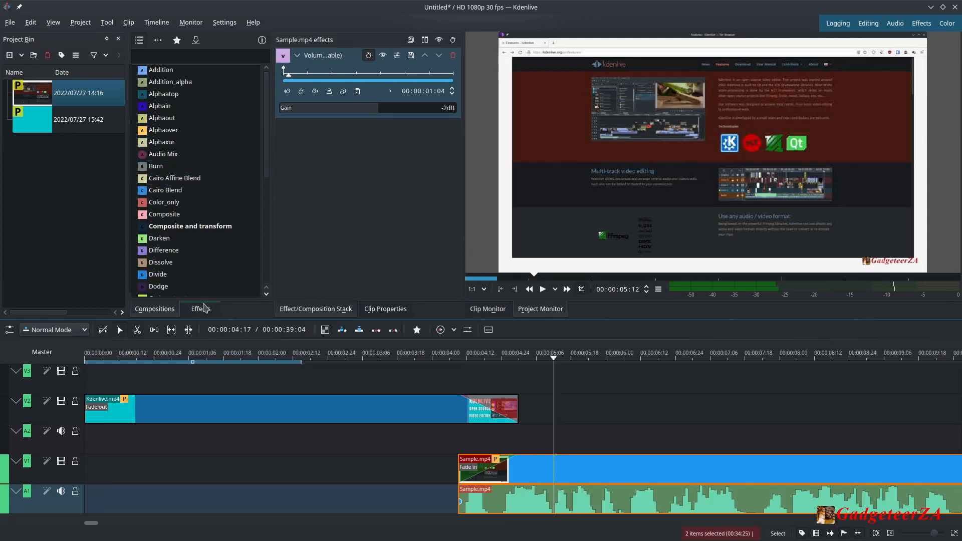
# Browse the video and audio effect categories in the effects library, expanding EQ and filters.
pyautogui.click(202, 309)
pyautogui.click(158, 40)
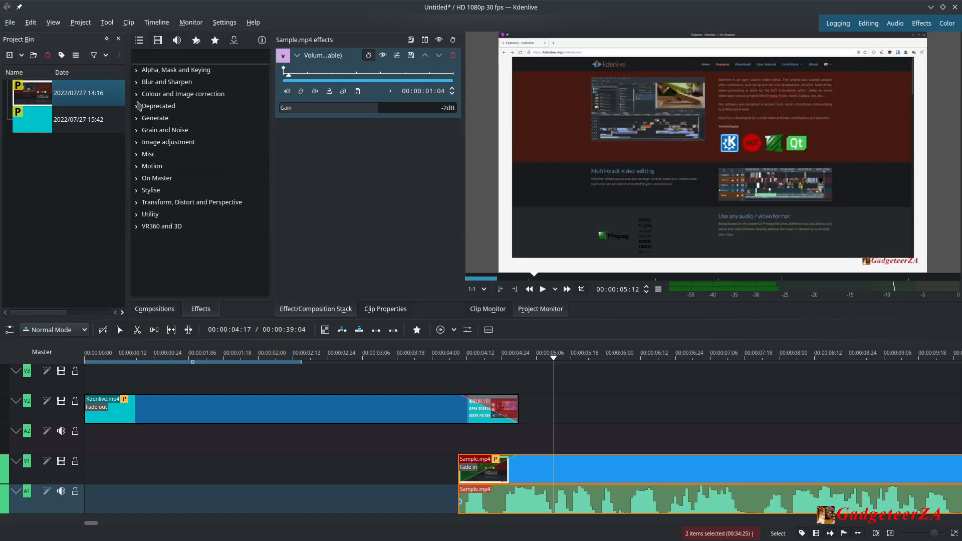
pyautogui.click(177, 40)
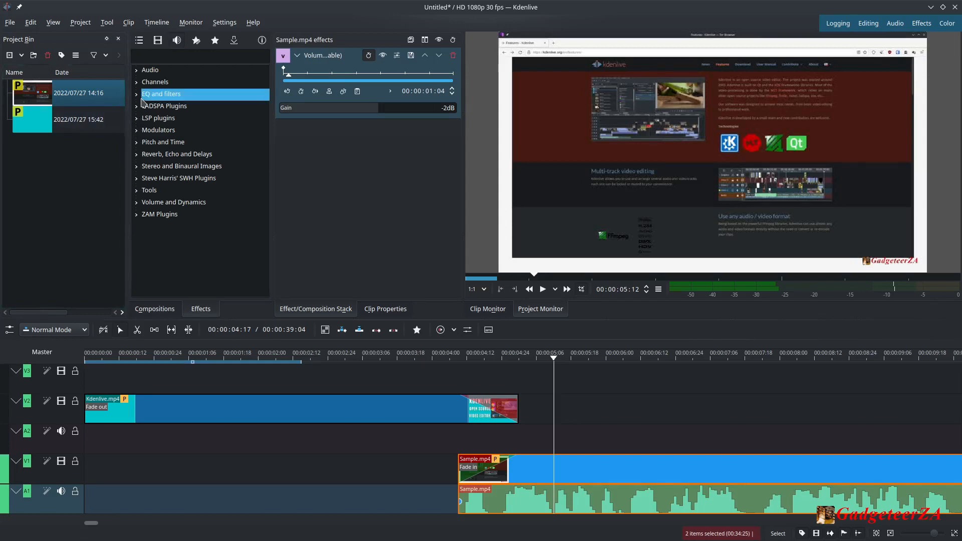
pyautogui.click(142, 98)
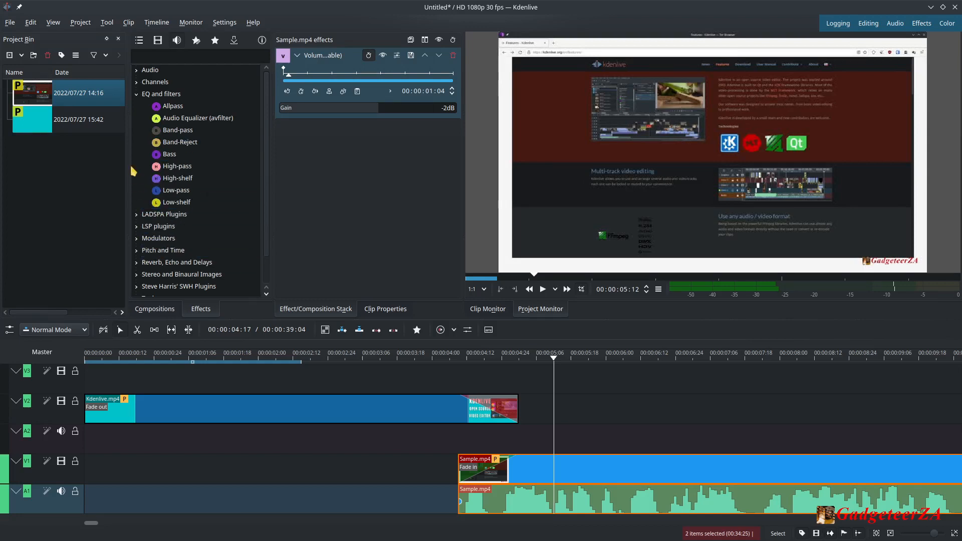
pyautogui.click(138, 94)
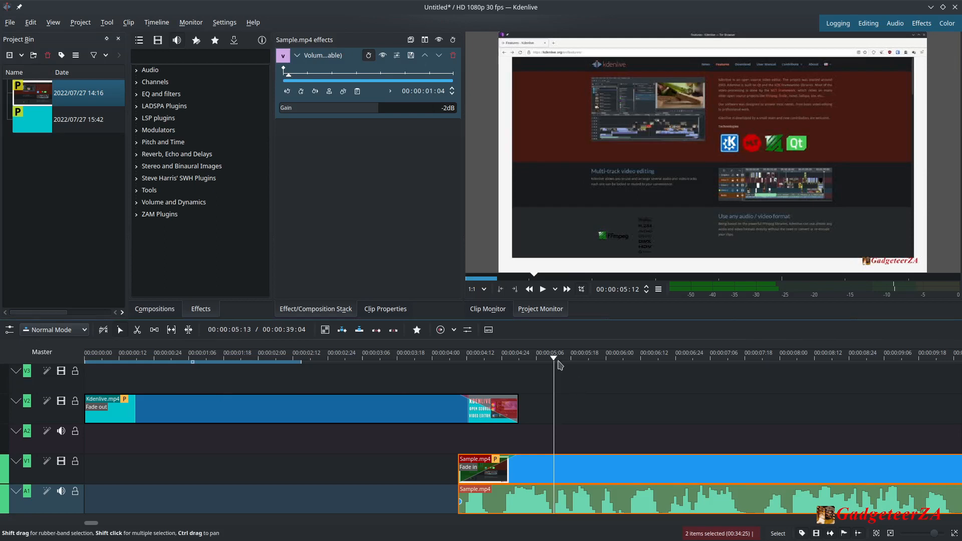
pyautogui.moveTo(560, 365); pyautogui.dragTo(756, 363)
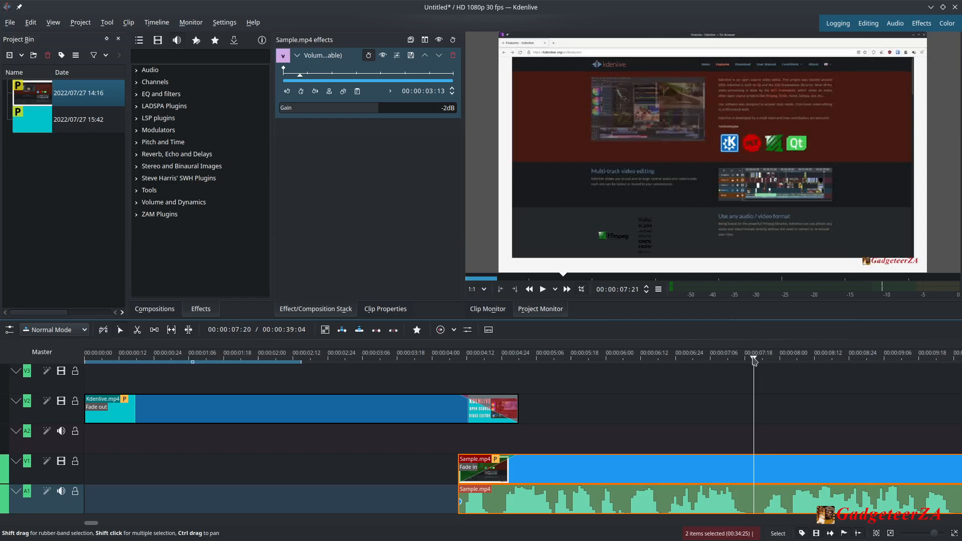
pyautogui.moveTo(754, 360)
pyautogui.mouseDown()
pyautogui.moveTo(720, 362)
pyautogui.moveTo(741, 365)
pyautogui.mouseUp()
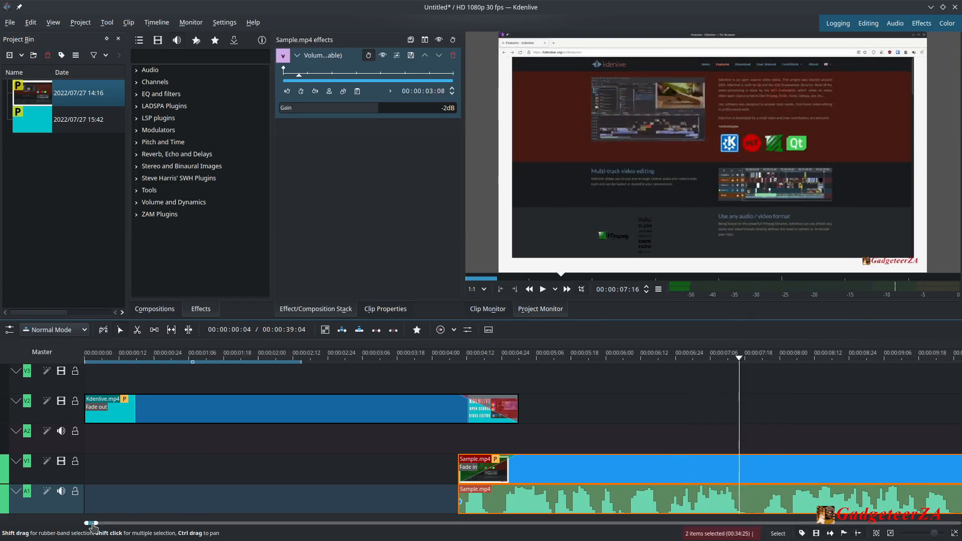
pyautogui.moveTo(91, 524); pyautogui.dragTo(93, 527)
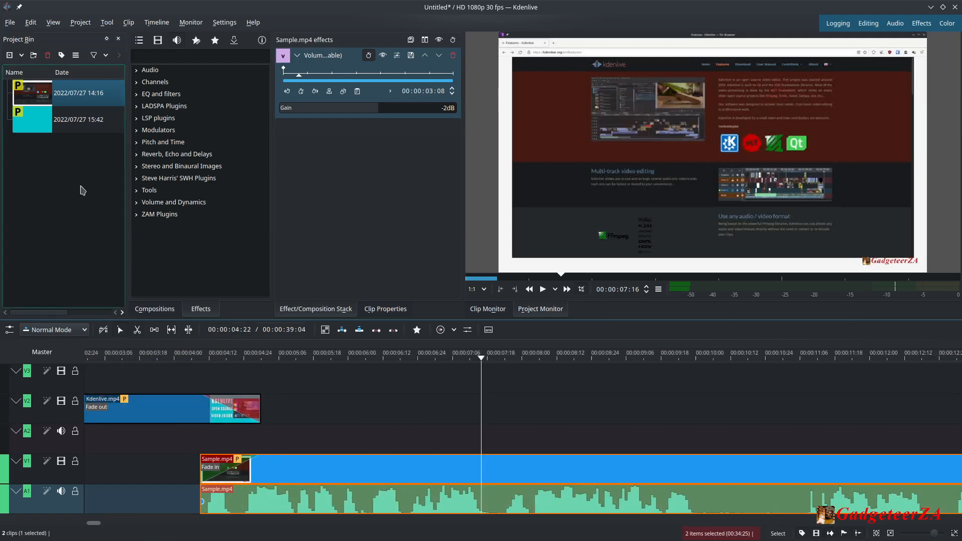
# Create a new title clip from the Project Bin, toggling the background preview off and back on.
pyautogui.click(71, 176)
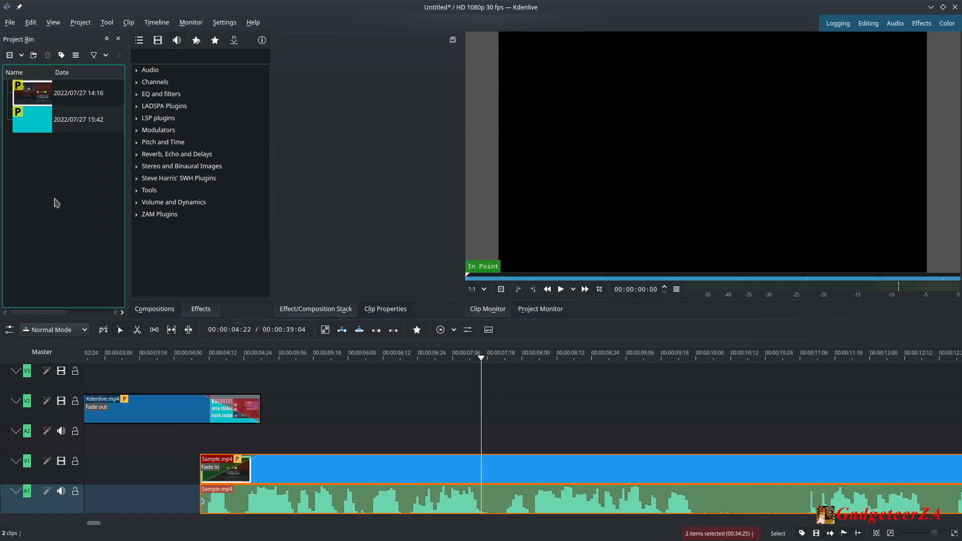
pyautogui.rightClick(51, 170)
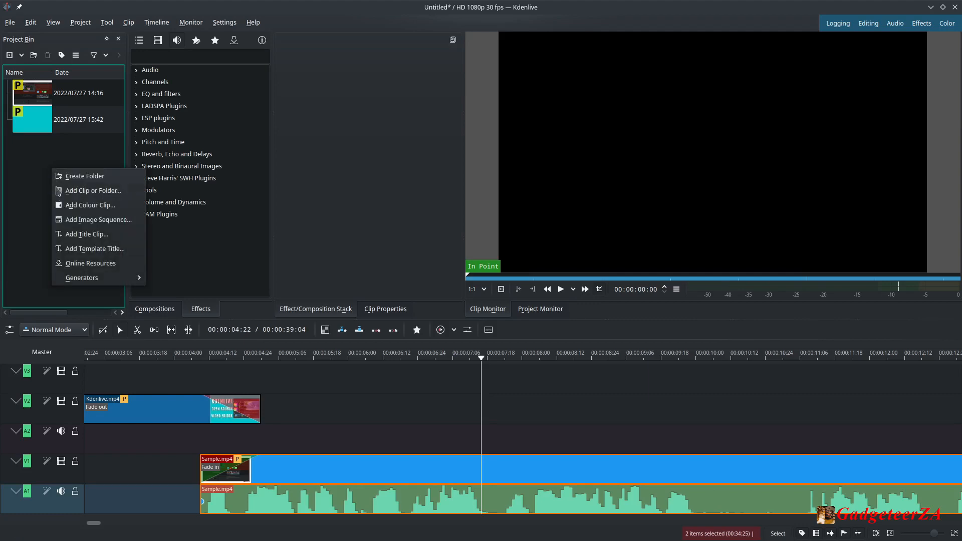
pyautogui.click(91, 238)
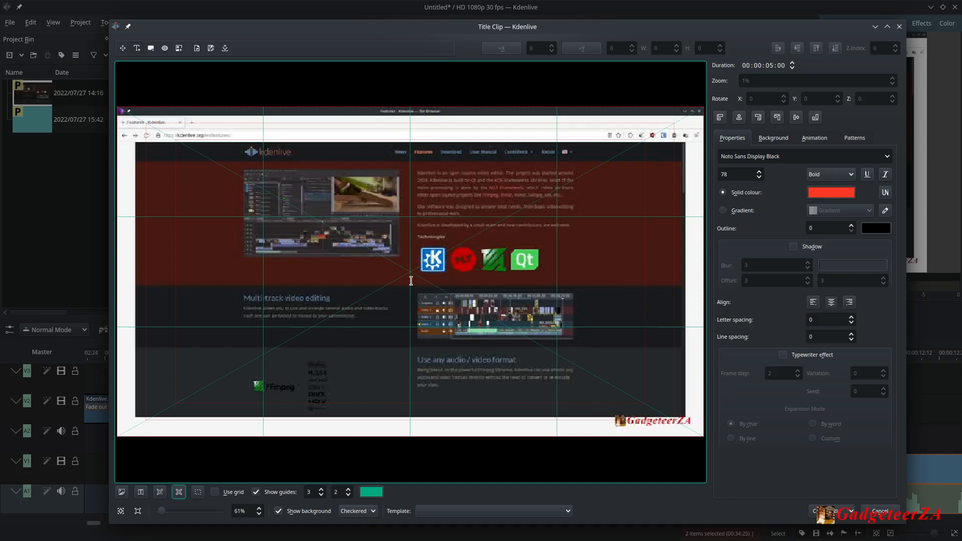
pyautogui.click(279, 511)
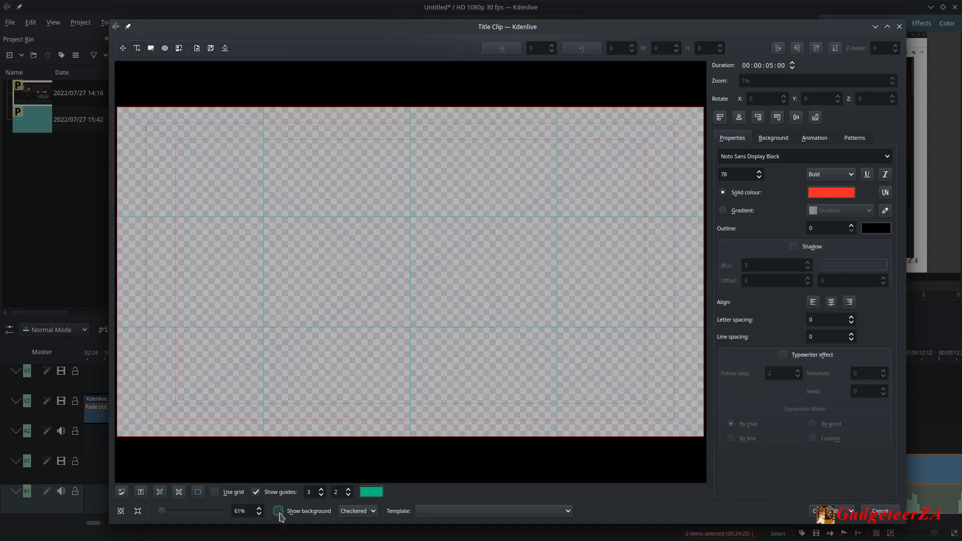
pyautogui.click(279, 512)
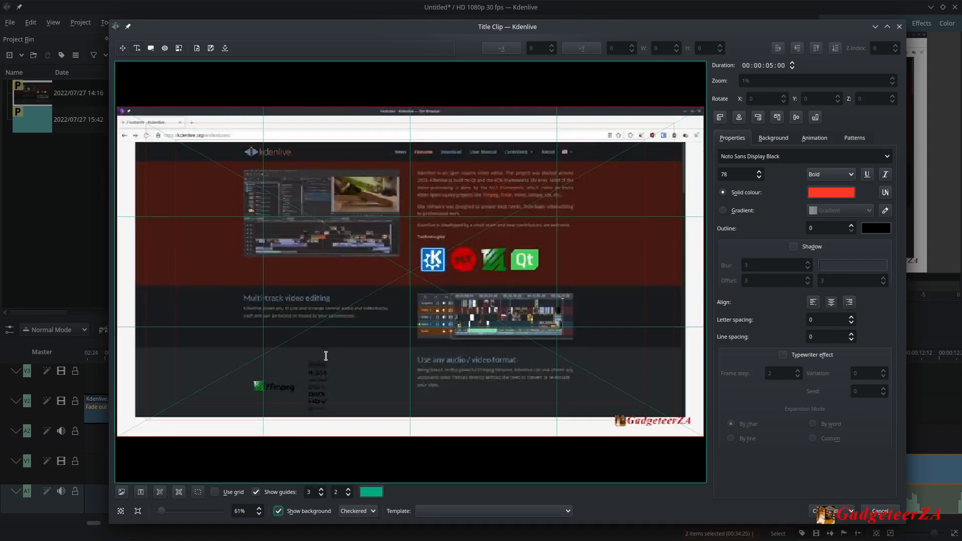
# Add a text item reading "Text Here" in the middle of the title canvas.
pyautogui.click(137, 49)
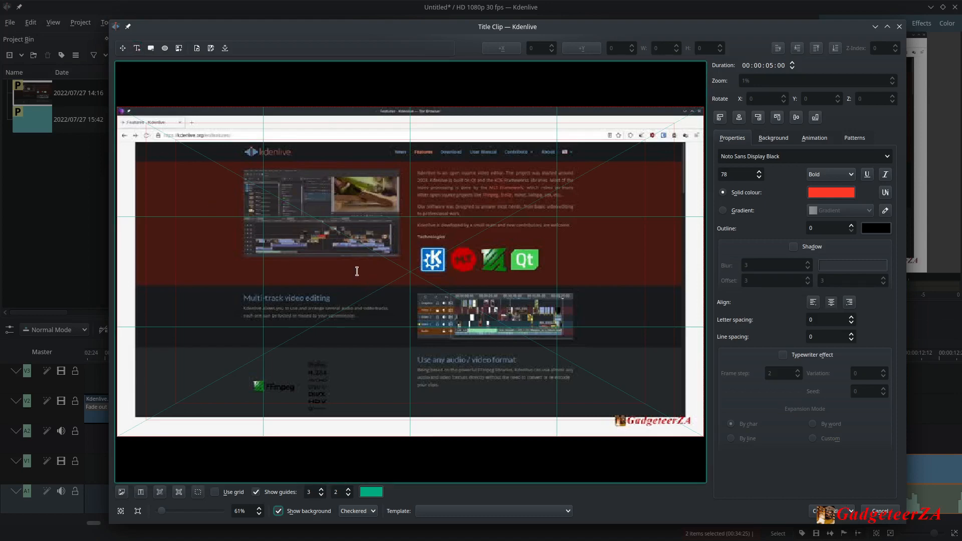
pyautogui.click(358, 274)
pyautogui.write('T')
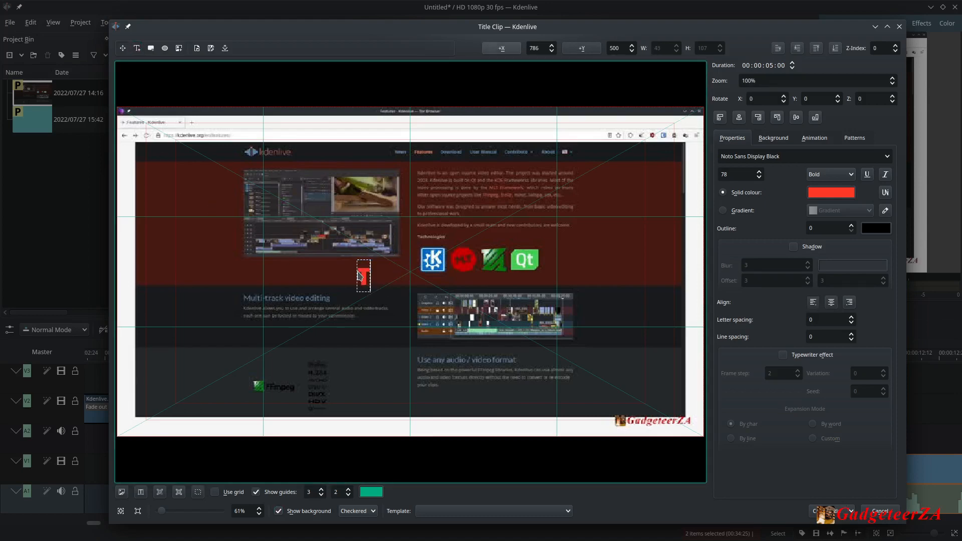
pyautogui.write('ext Here')
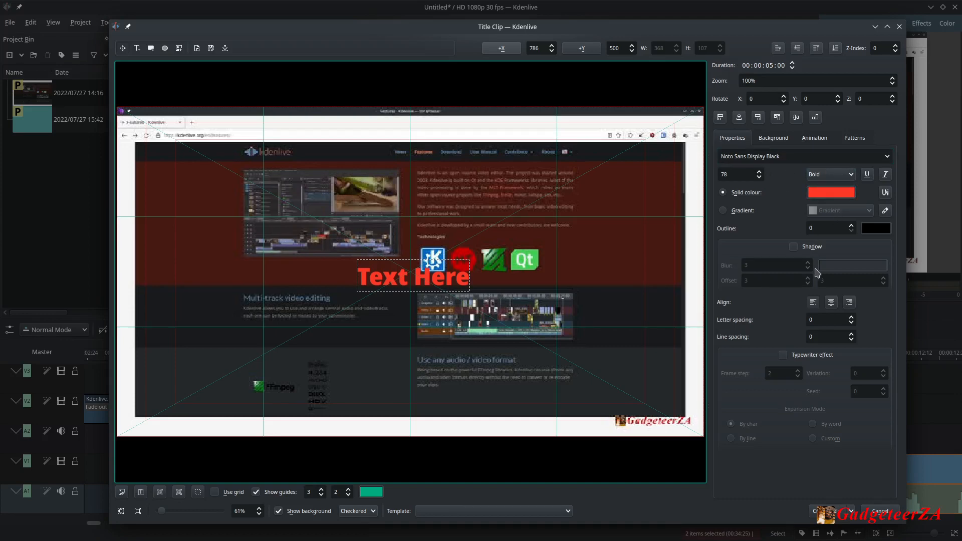
# Enable a shadow on the text and move it lower in the frame.
pyautogui.click(794, 247)
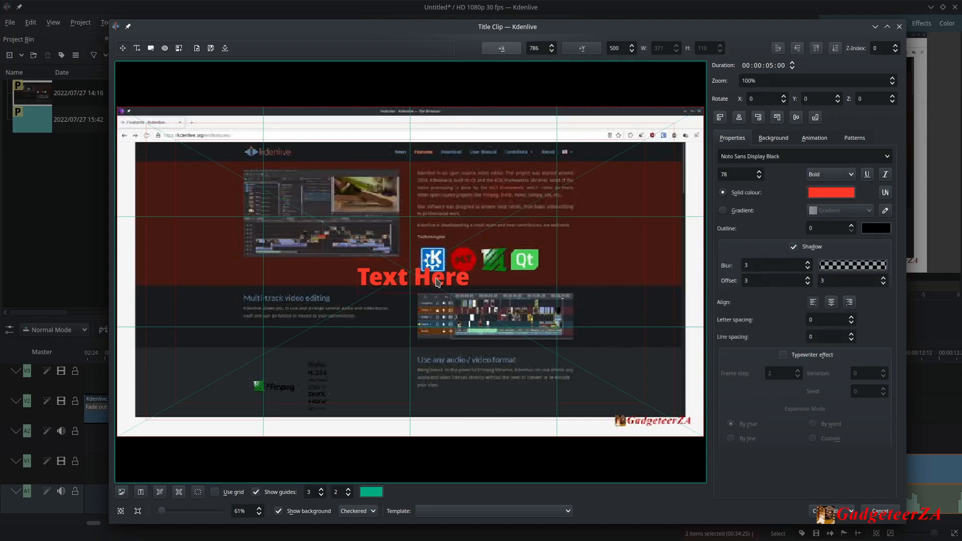
pyautogui.moveTo(440, 281); pyautogui.dragTo(440, 341)
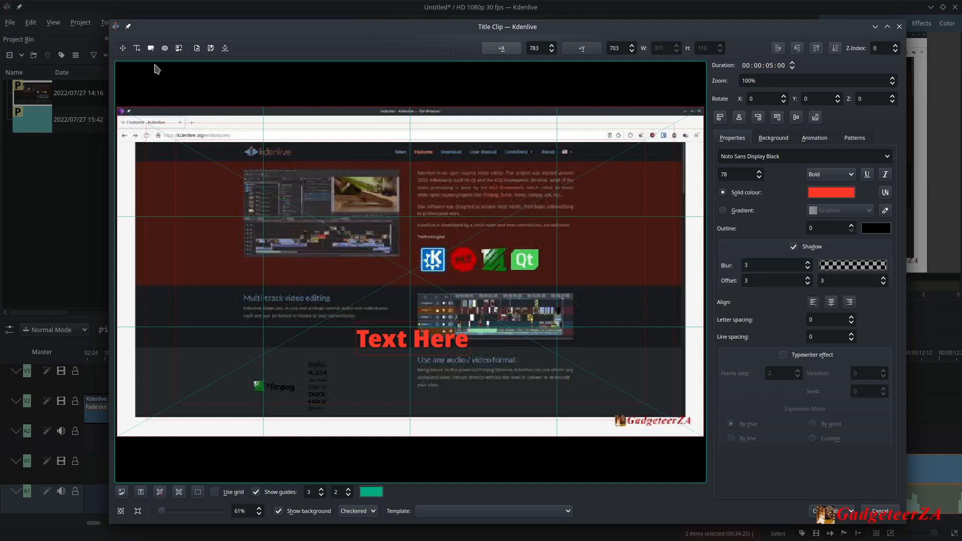
# Draw a cyan rectangle about 432 by 121 over the text and send it to the bottom layer.
pyautogui.click(151, 48)
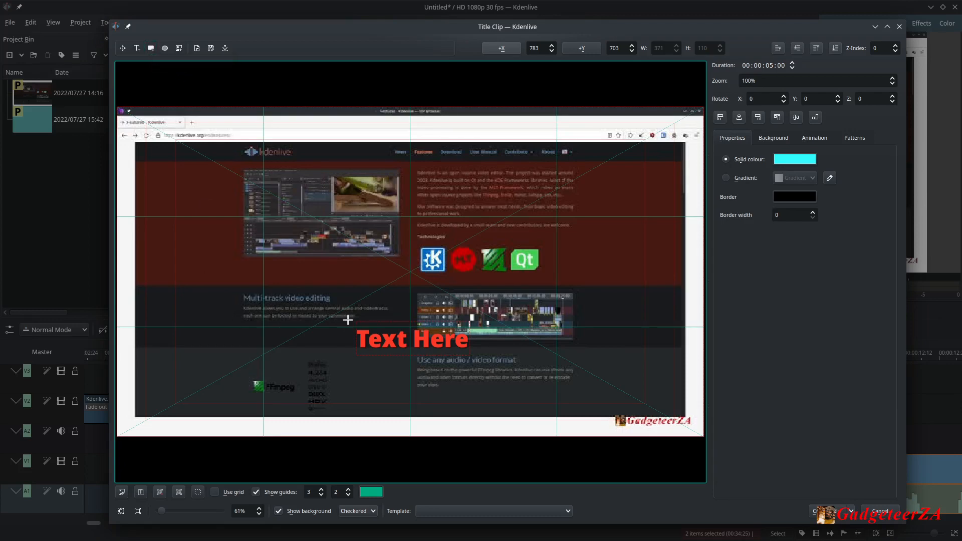
pyautogui.moveTo(348, 320); pyautogui.dragTo(479, 356)
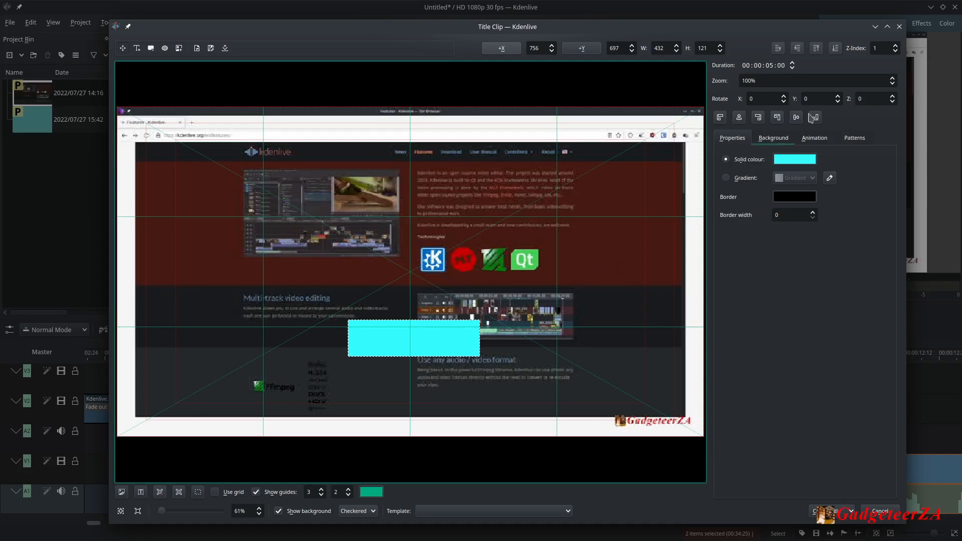
pyautogui.click(836, 49)
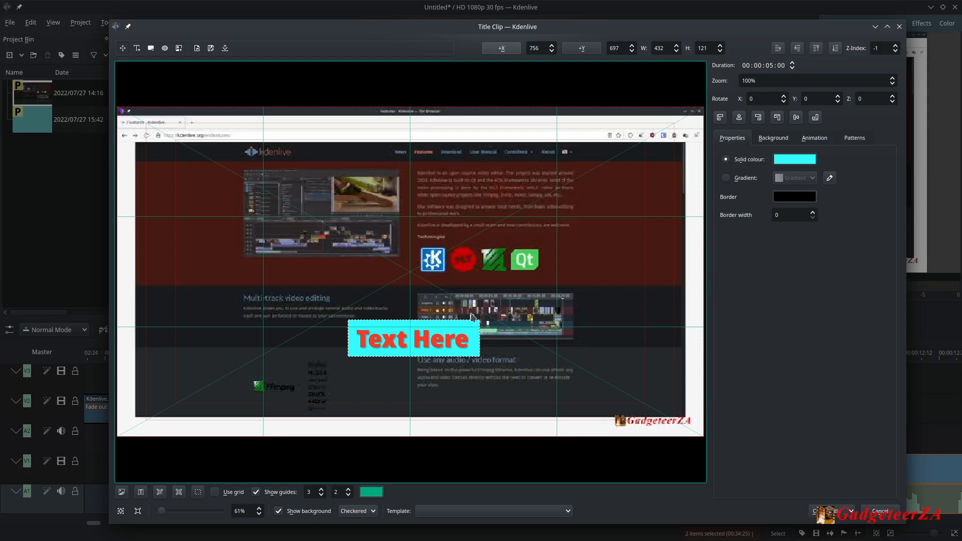
# Create the title clip after browsing the template list without choosing a template.
pyautogui.click(569, 511)
pyautogui.scroll(-2, 572, 481)
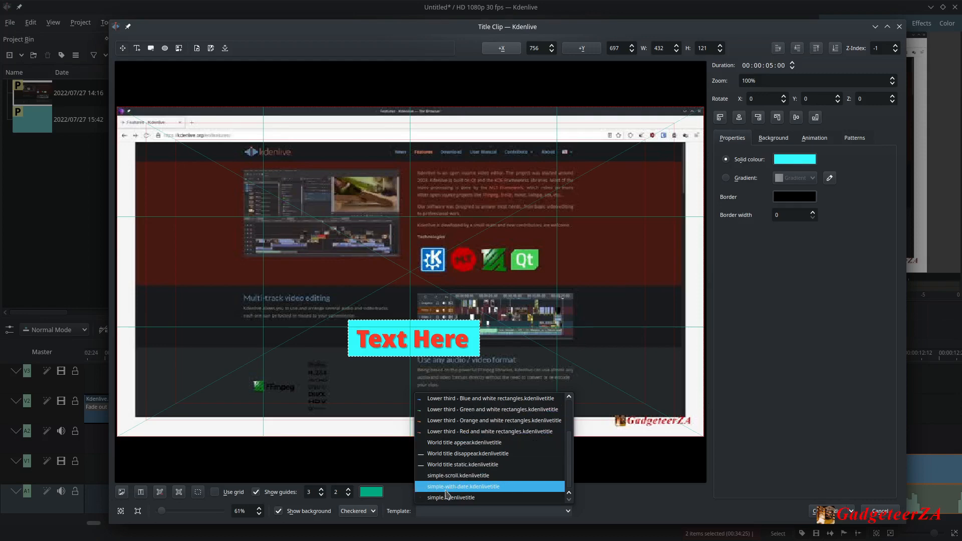
pyautogui.scroll(2, 585, 468)
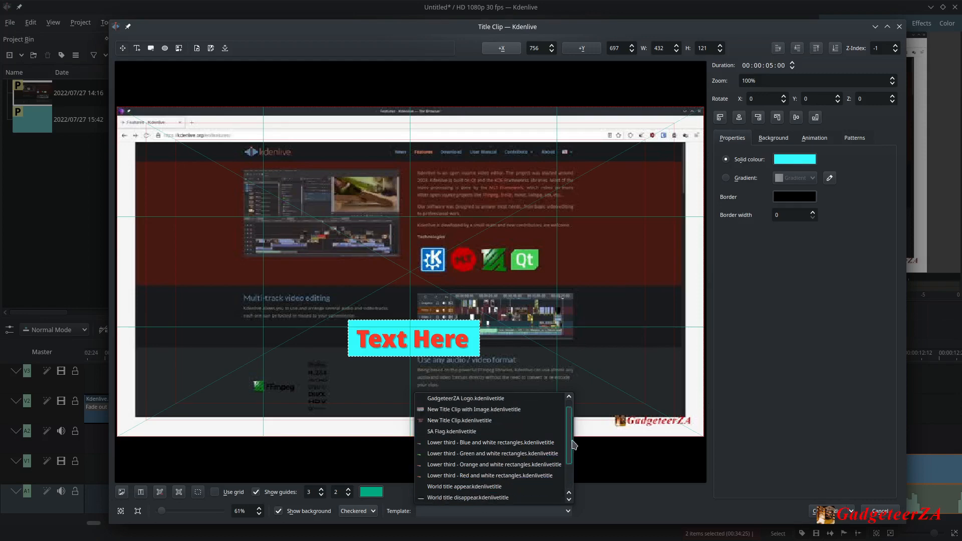
pyautogui.click(591, 499)
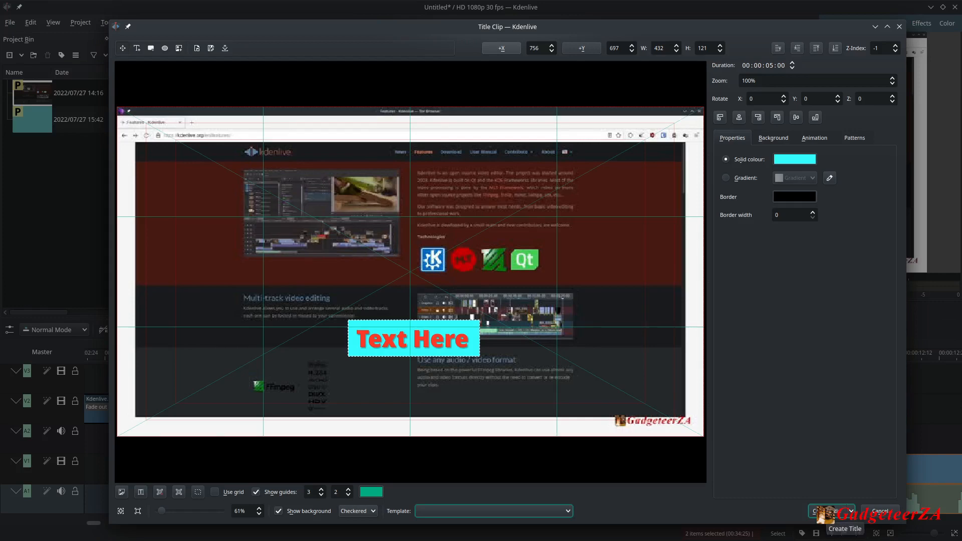
pyautogui.click(830, 511)
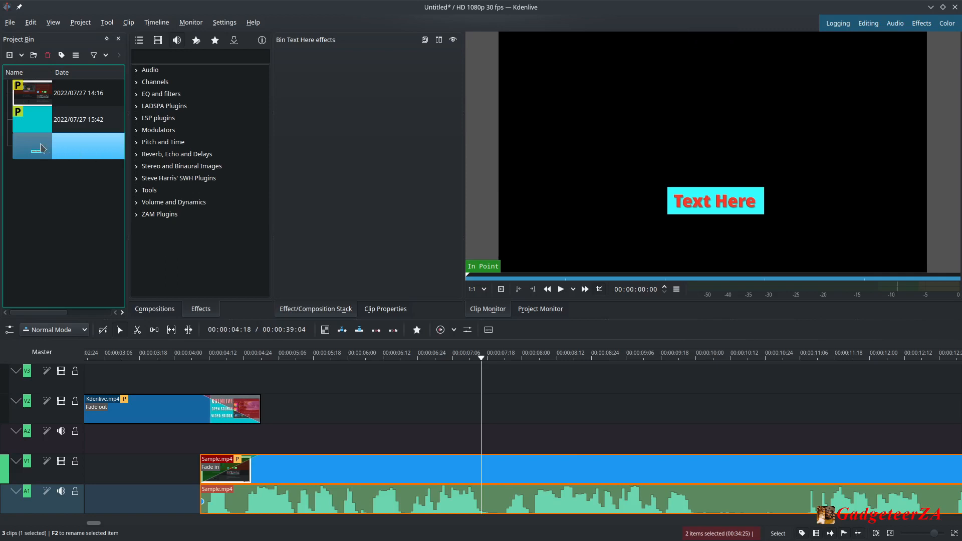
# Place the Text Here title clip on video track V2 at about 00:00:07:16.
pyautogui.moveTo(42, 148); pyautogui.dragTo(487, 419)
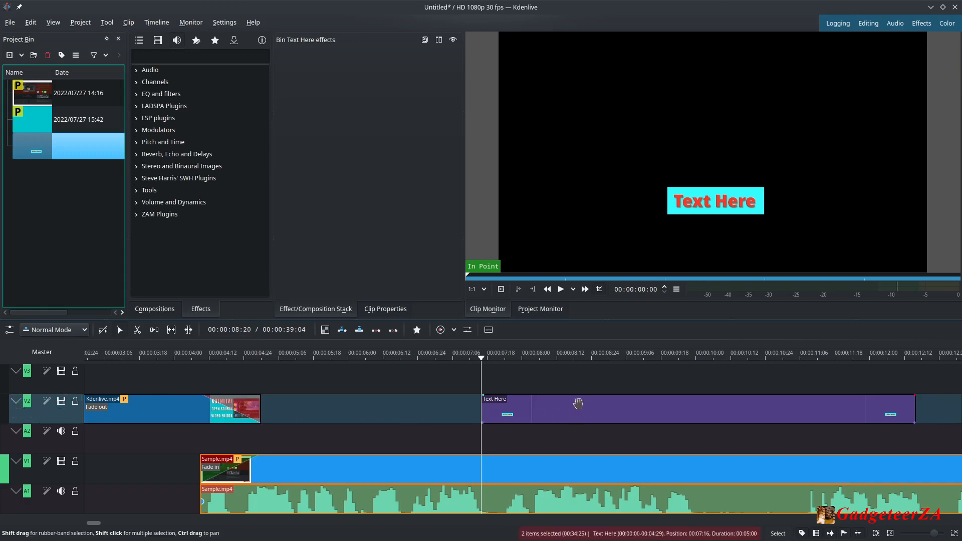
pyautogui.moveTo(548, 415); pyautogui.dragTo(567, 414)
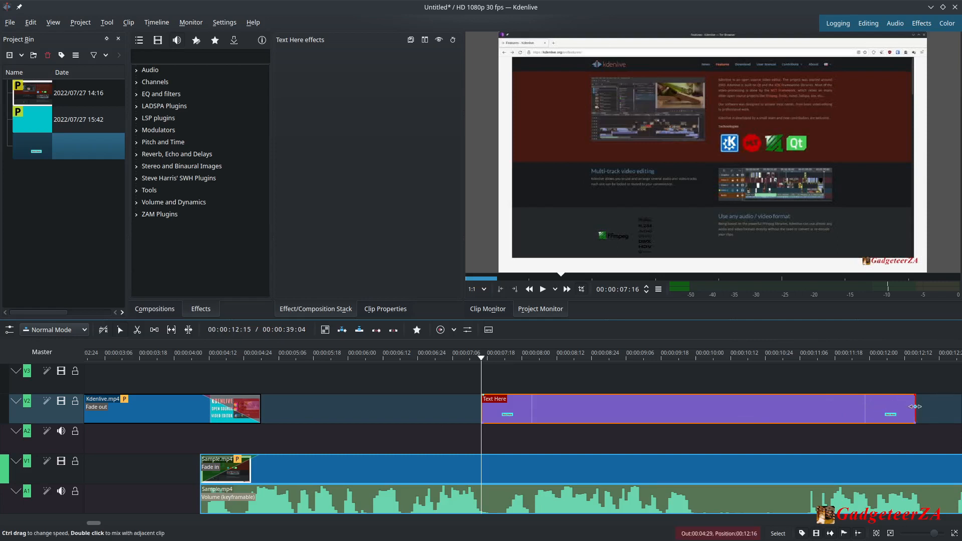
# Add a fade-out and a fade-in of about 1:17 to the title clip.
pyautogui.moveTo(899, 405); pyautogui.dragTo(736, 396)
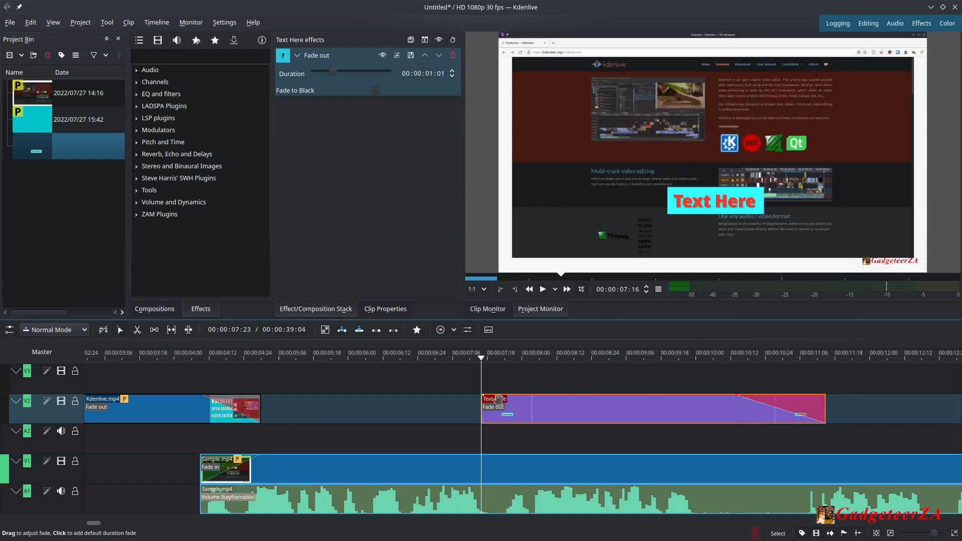
pyautogui.moveTo(481, 399); pyautogui.dragTo(612, 397)
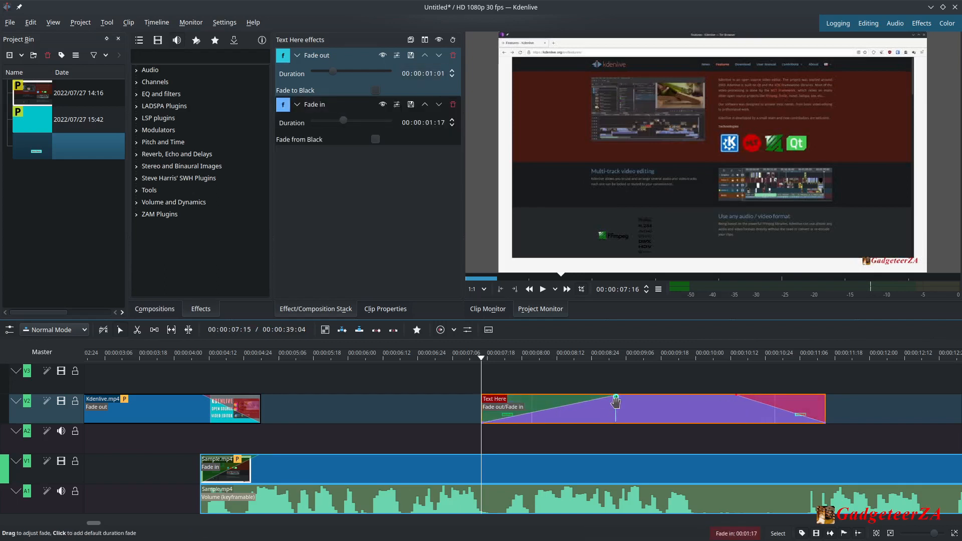
# Trim the end of the title clip and set its fade-out to about 1:07.
pyautogui.moveTo(825, 410); pyautogui.dragTo(739, 411)
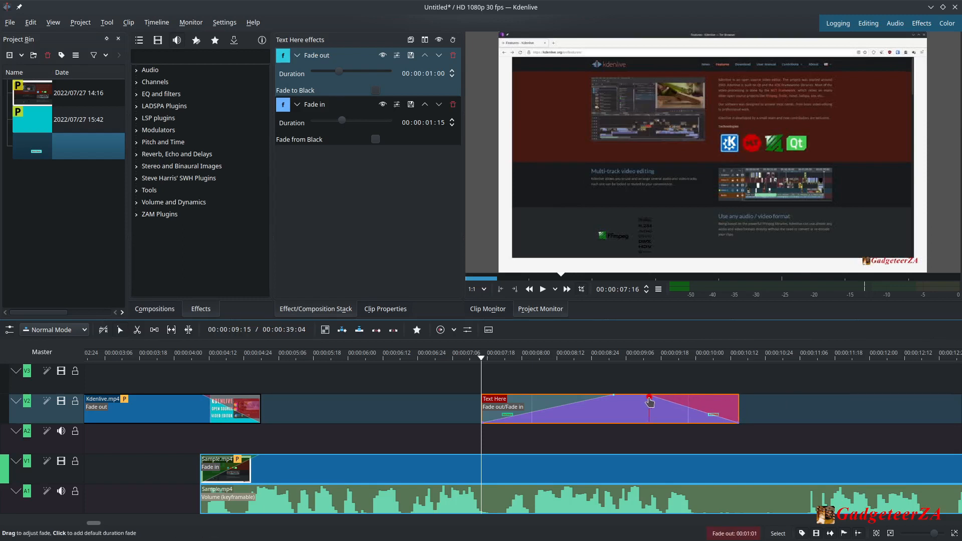
pyautogui.moveTo(650, 401); pyautogui.dragTo(635, 399)
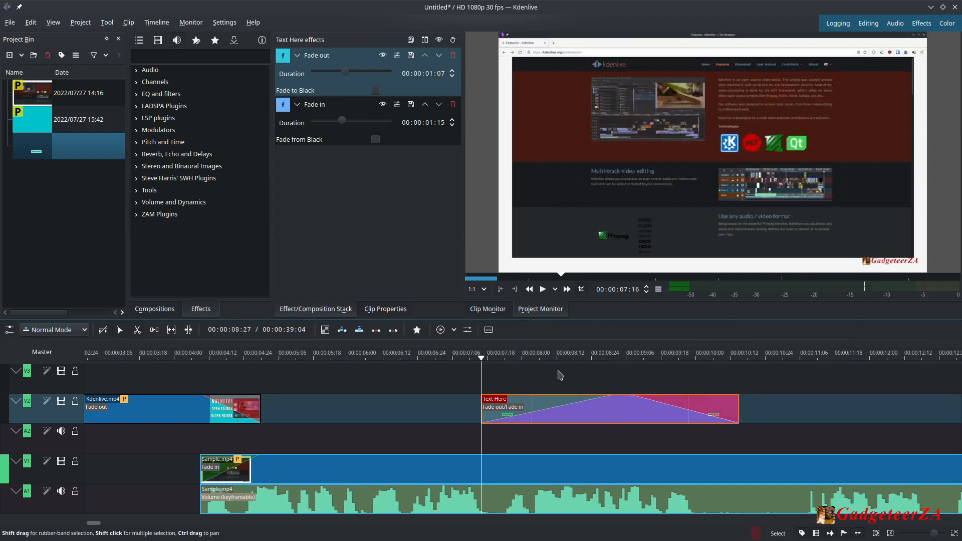
# Play the timeline from just before the title clip to preview the fades.
pyautogui.moveTo(482, 362); pyautogui.dragTo(444, 359)
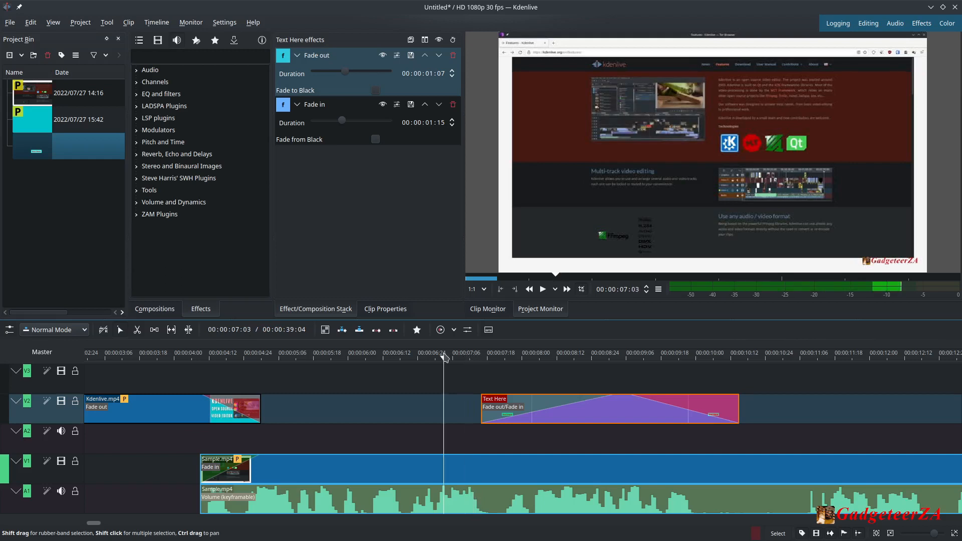
pyautogui.click(543, 290)
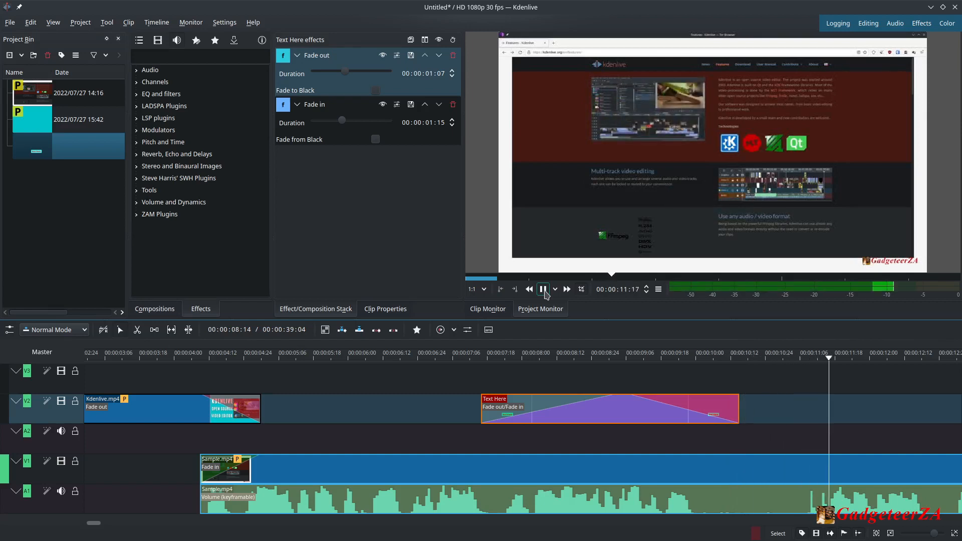
pyautogui.click(543, 290)
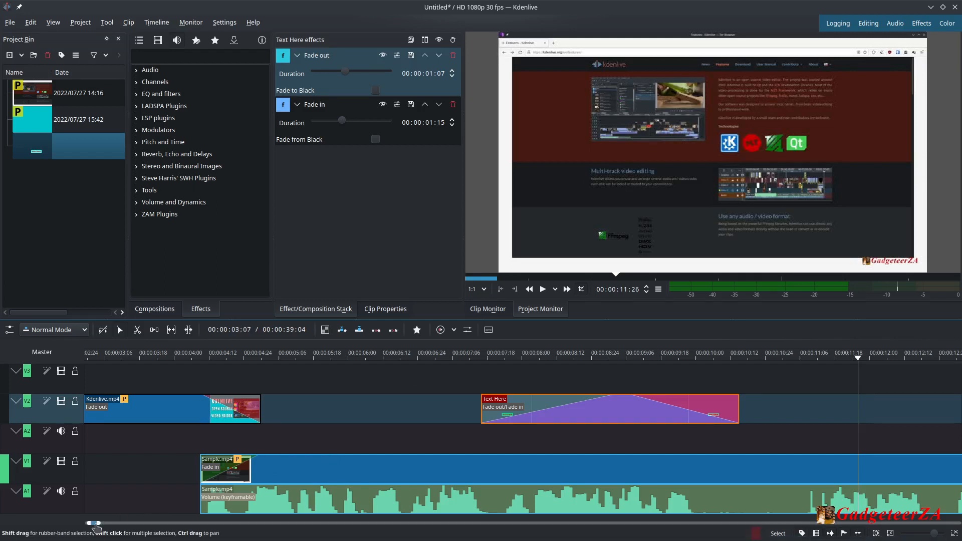
# Move the title clip slightly earlier on track V2.
pyautogui.moveTo(97, 524); pyautogui.dragTo(101, 524)
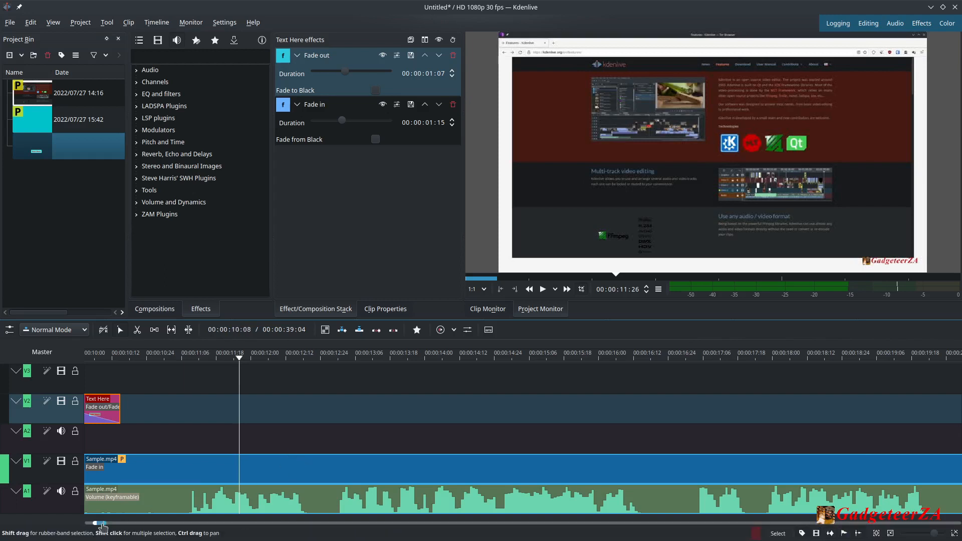
pyautogui.moveTo(102, 525); pyautogui.dragTo(99, 525)
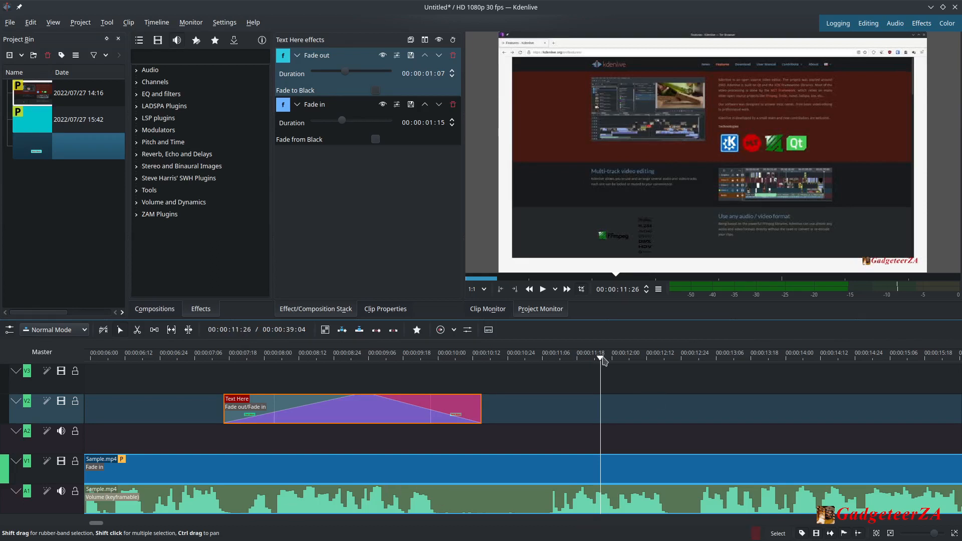
pyautogui.moveTo(603, 359); pyautogui.dragTo(534, 396)
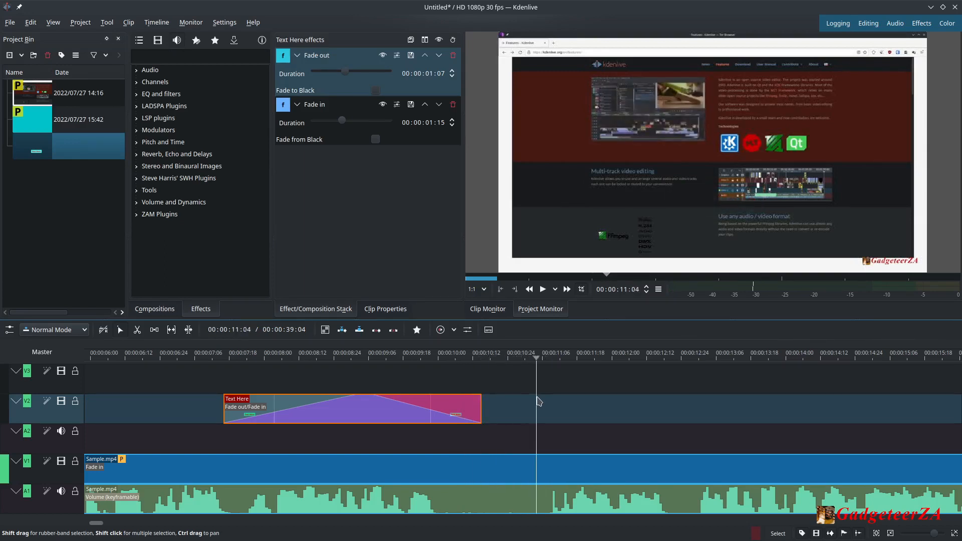
pyautogui.moveTo(394, 410); pyautogui.dragTo(344, 411)
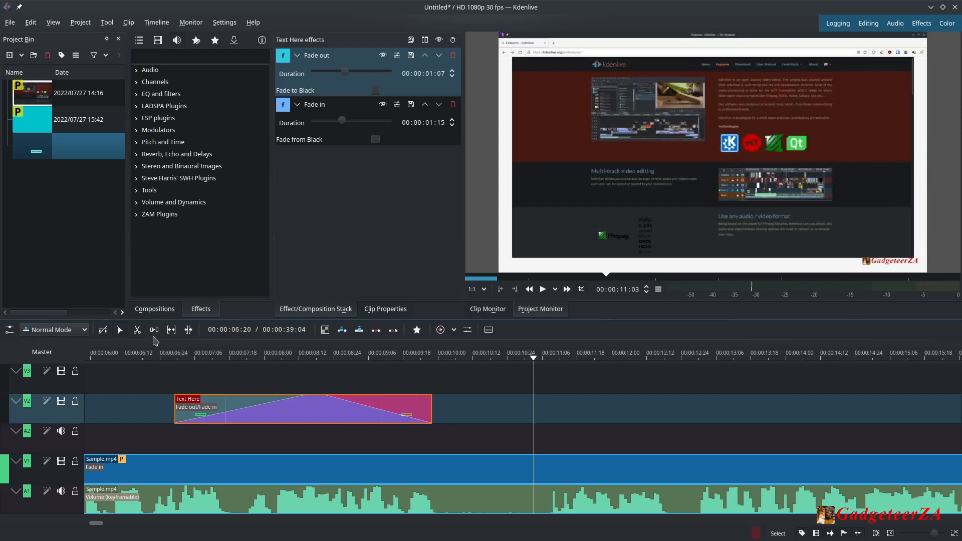
# Cut a short segment out of the Sample.mp4 clip with the Razor tool, delete it and close the gap.
pyautogui.click(137, 331)
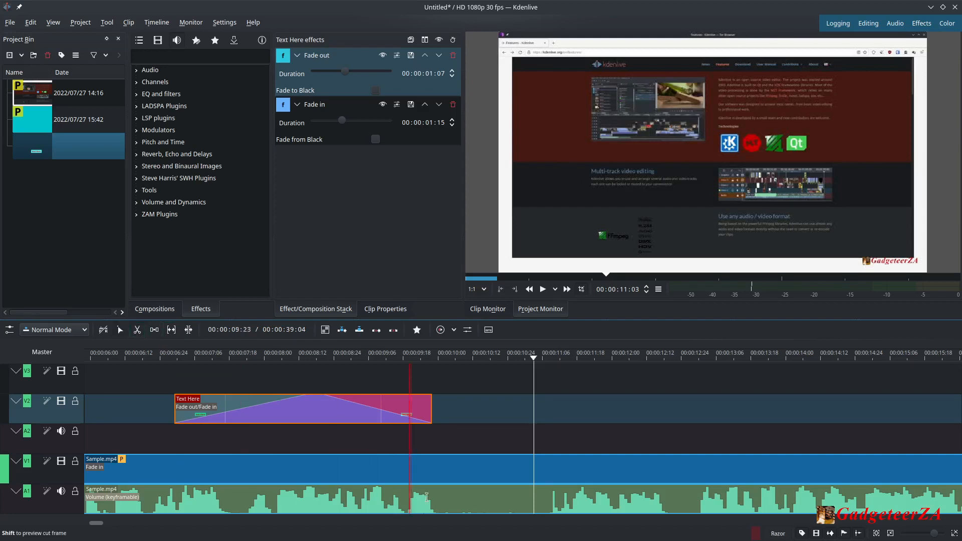
pyautogui.click(460, 488)
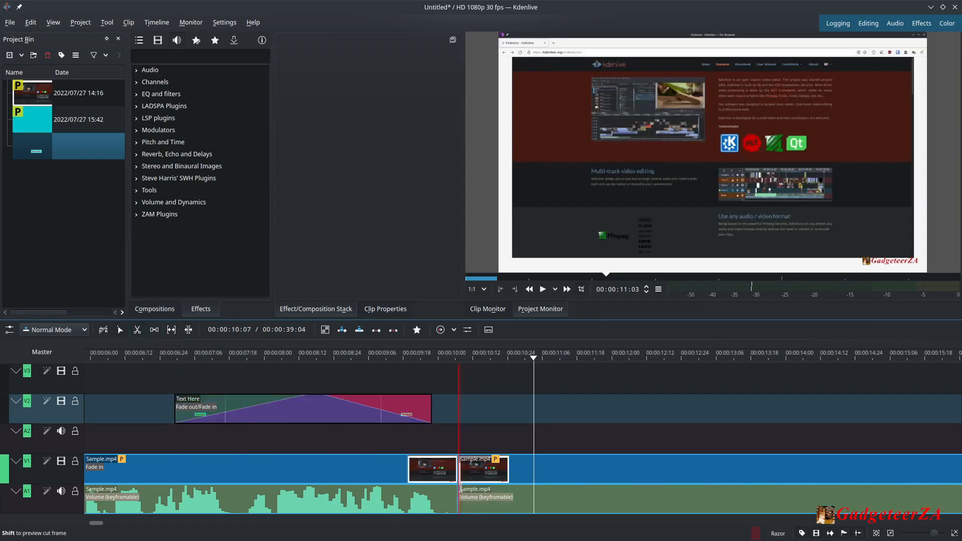
pyautogui.click(508, 494)
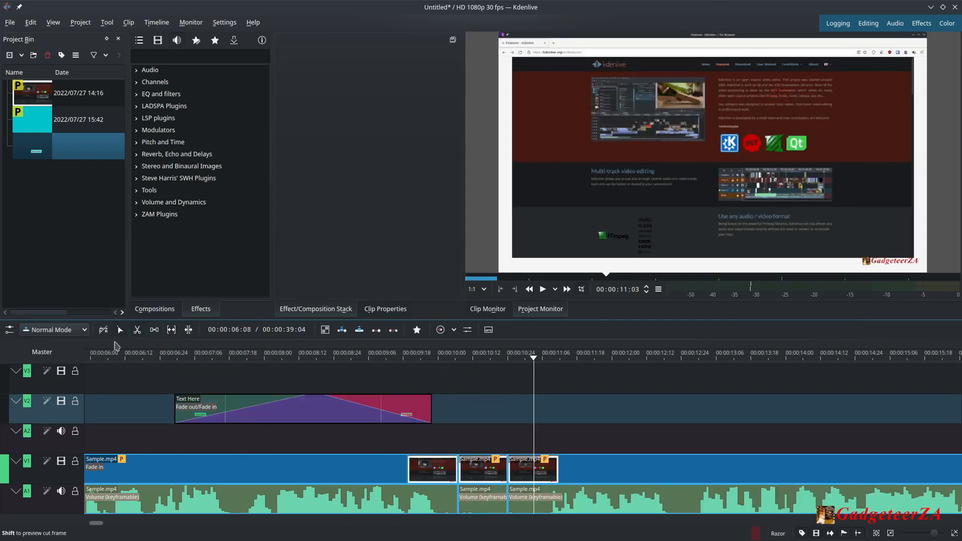
pyautogui.click(485, 503)
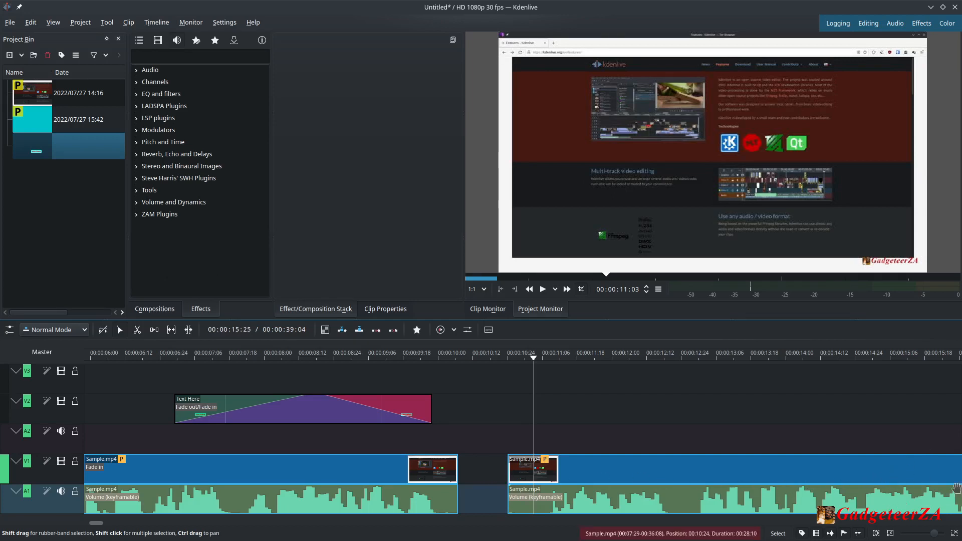
pyautogui.rightClick(476, 473)
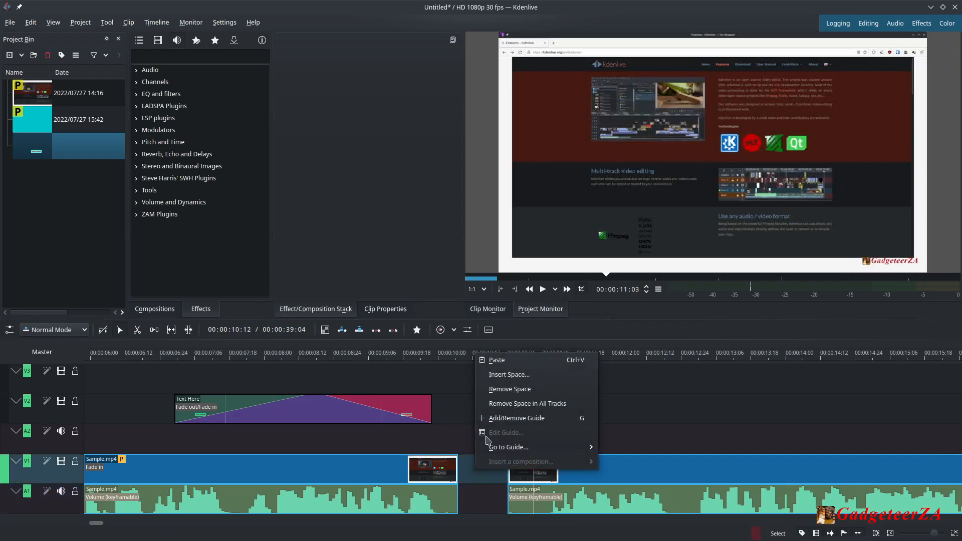
pyautogui.click(495, 395)
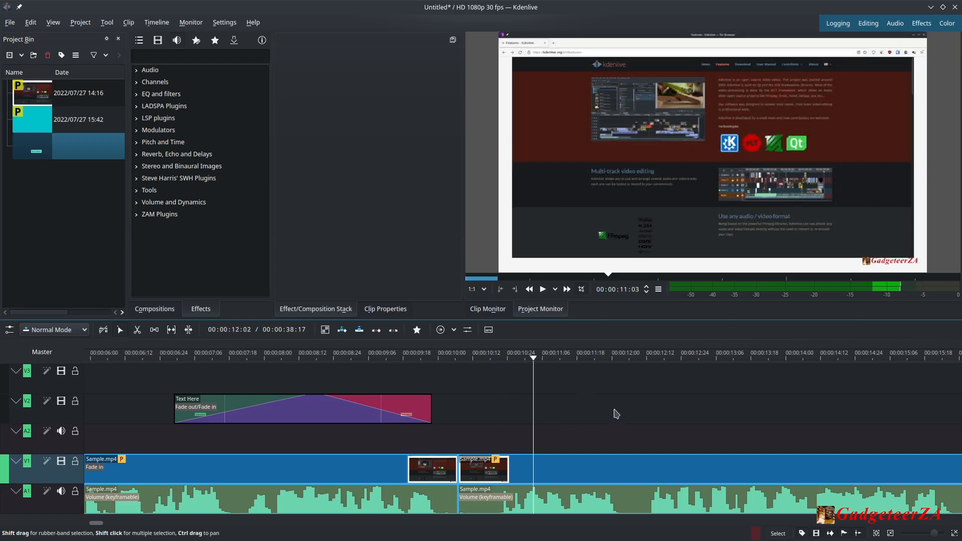
# Split the Sample.mp4 clip twice around 00:00:16:12 with the Razor tool.
pyautogui.click(531, 359)
pyautogui.moveTo(532, 360); pyautogui.dragTo(626, 375)
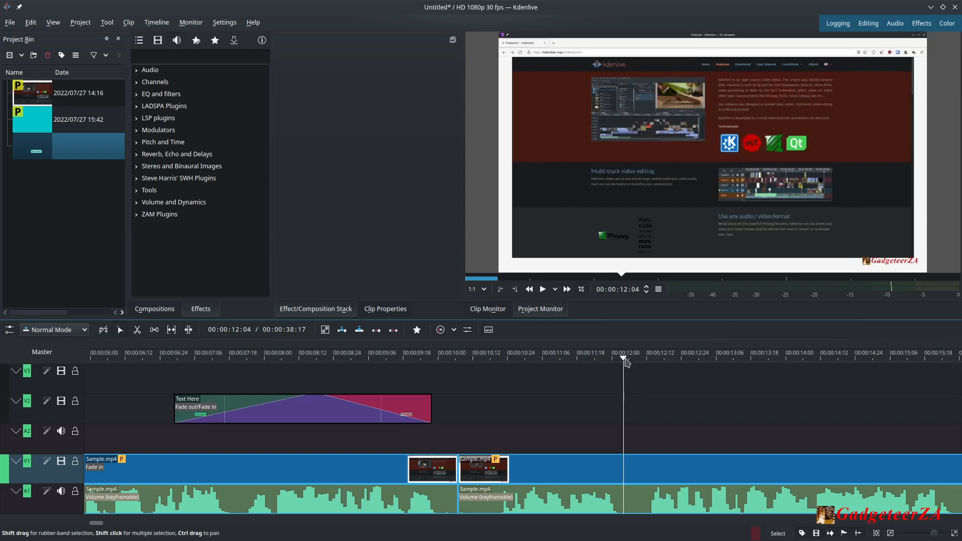
pyautogui.moveTo(626, 362); pyautogui.dragTo(715, 426)
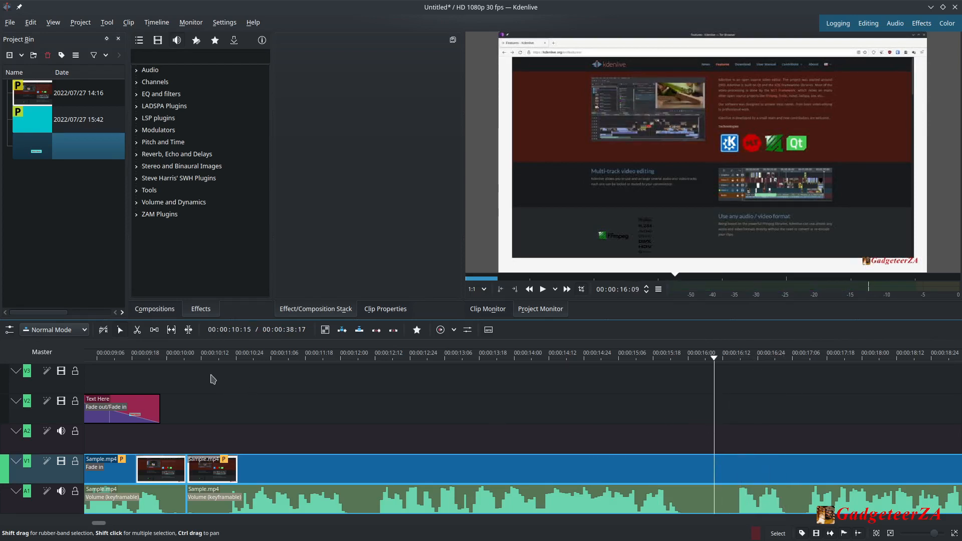
pyautogui.click(136, 329)
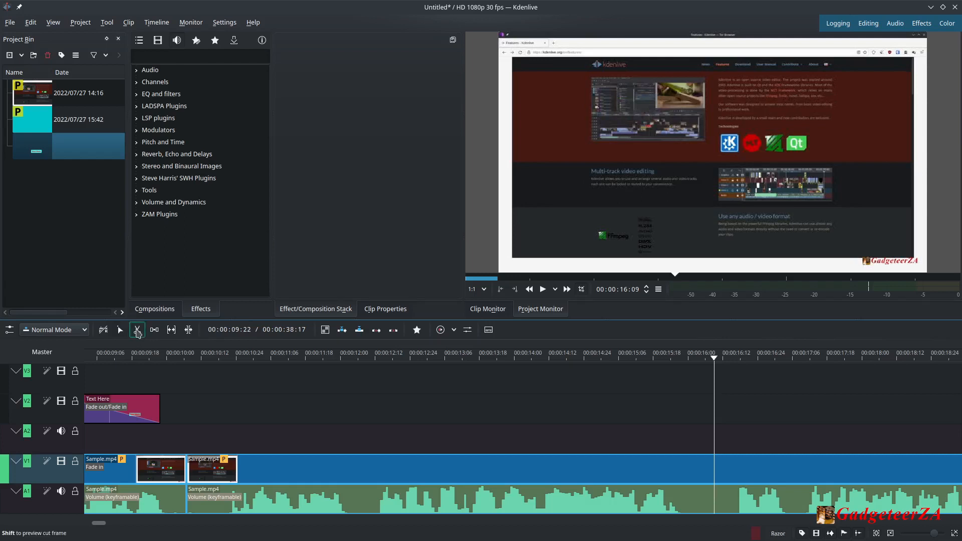
pyautogui.click(721, 494)
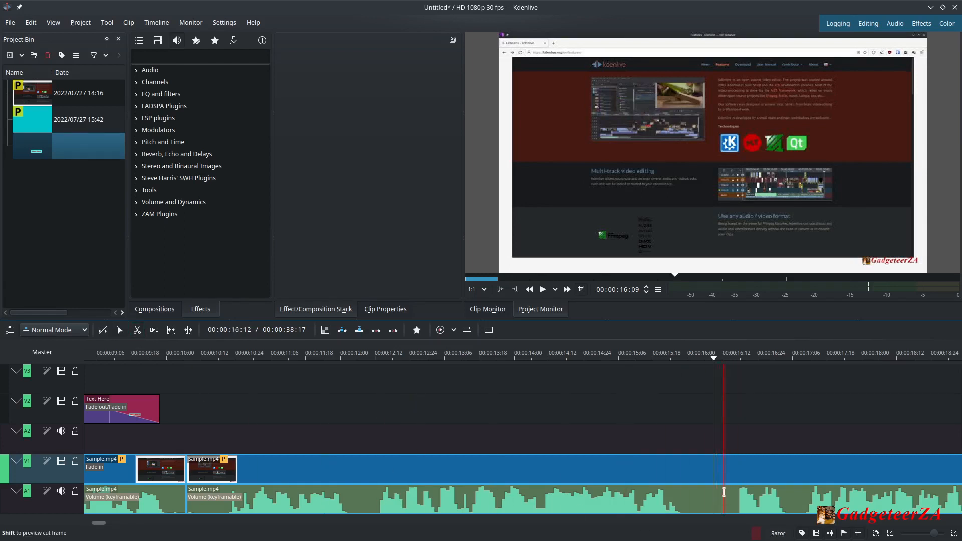
pyautogui.click(797, 498)
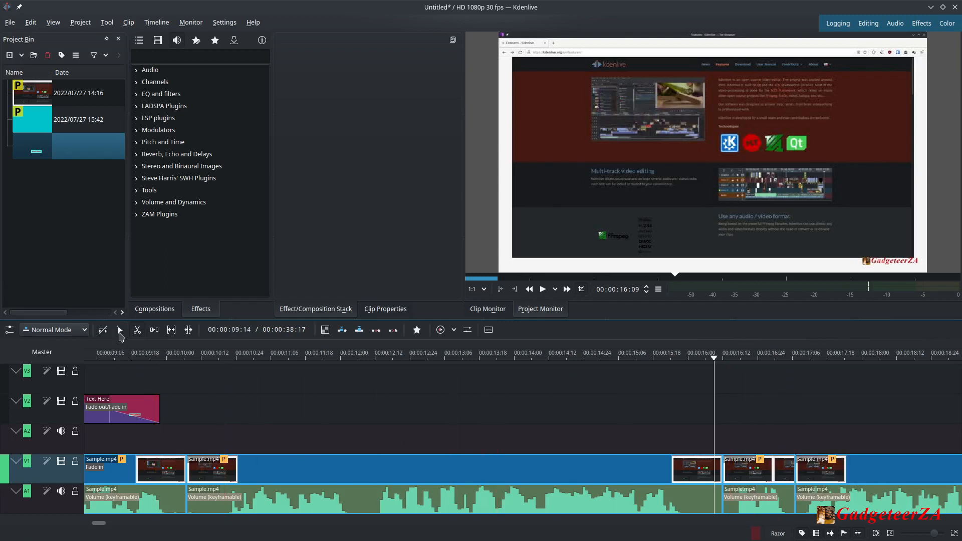
# Ungroup the video and audio of the short segment between the new cuts.
pyautogui.click(120, 330)
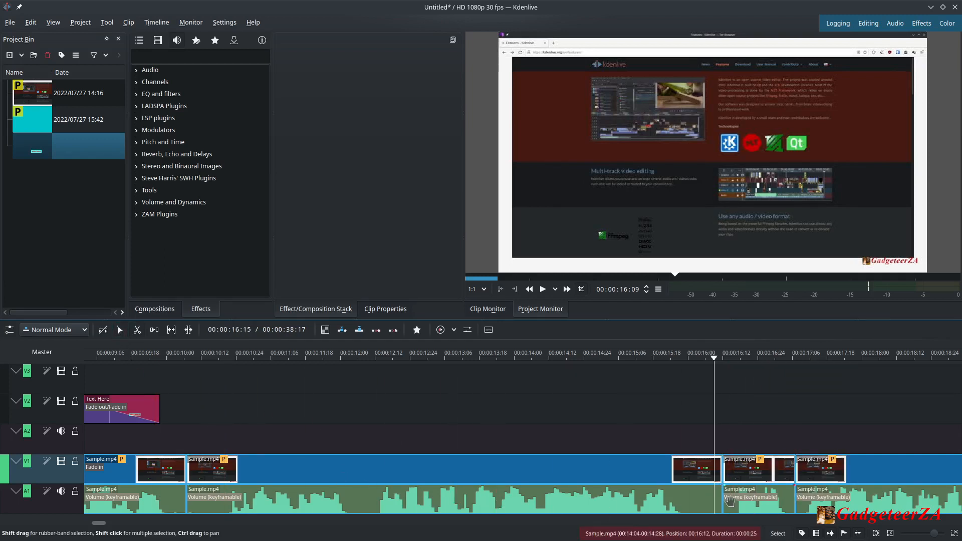
pyautogui.click(750, 482)
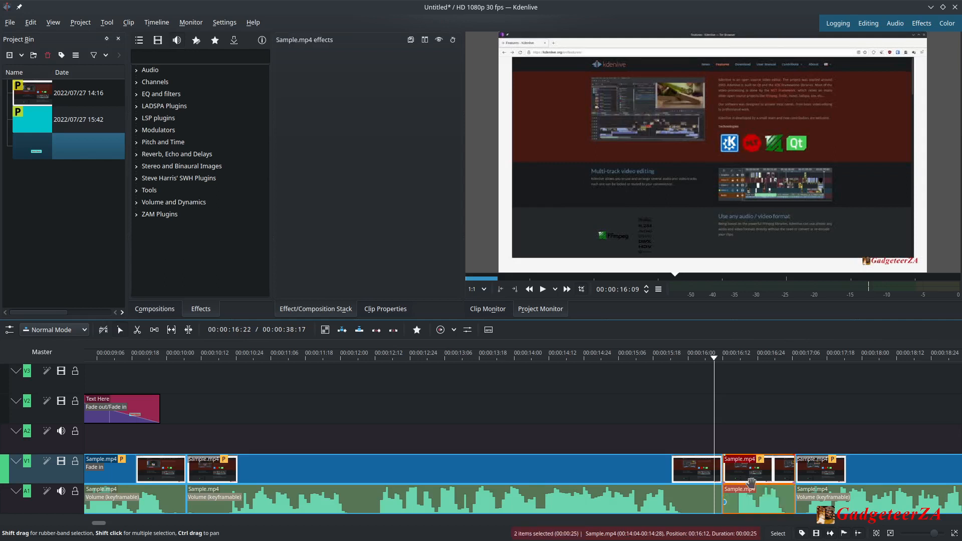
pyautogui.moveTo(751, 482)
pyautogui.mouseDown()
pyautogui.moveTo(744, 417)
pyautogui.moveTo(627, 416)
pyautogui.moveTo(760, 409)
pyautogui.moveTo(752, 487)
pyautogui.mouseUp()
pyautogui.rightClick(769, 480)
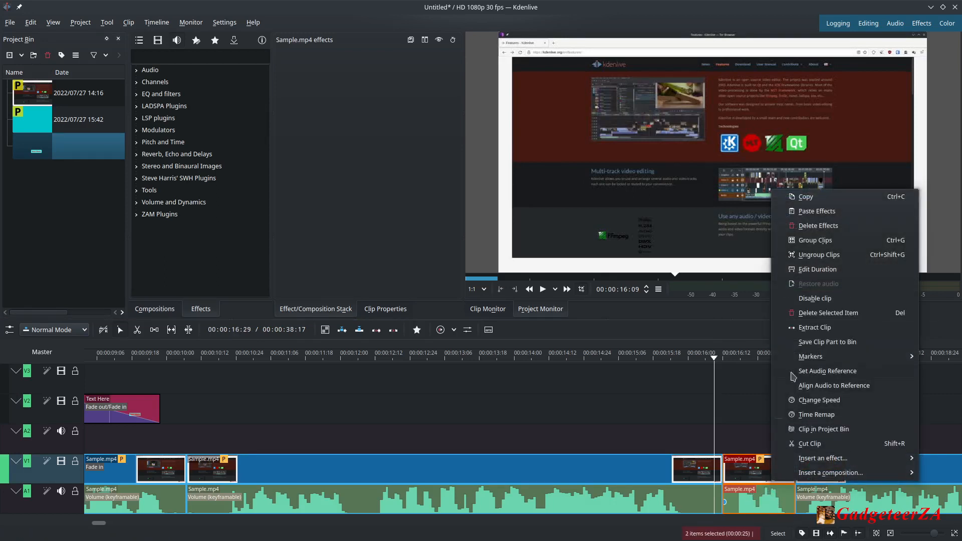
pyautogui.click(815, 255)
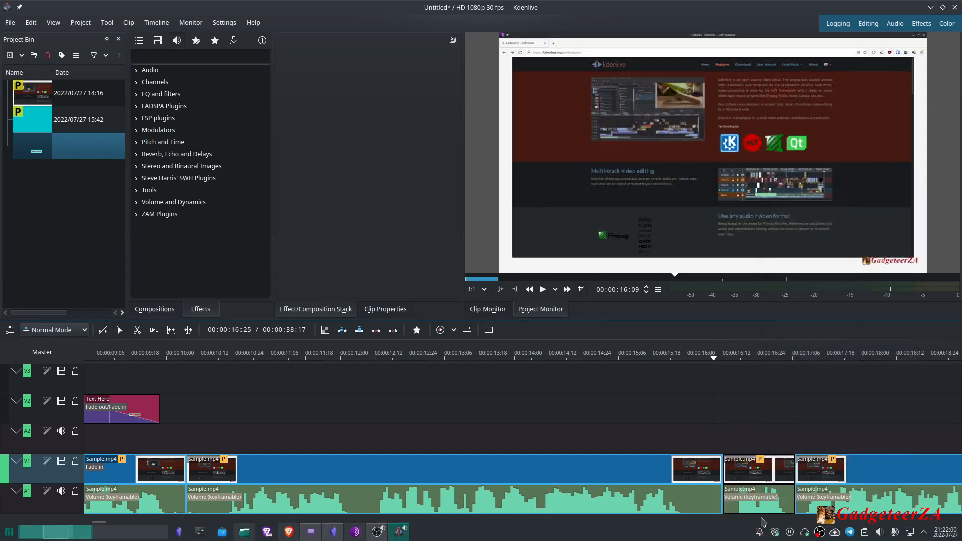
# Delete the audio part of that segment.
pyautogui.click(758, 500)
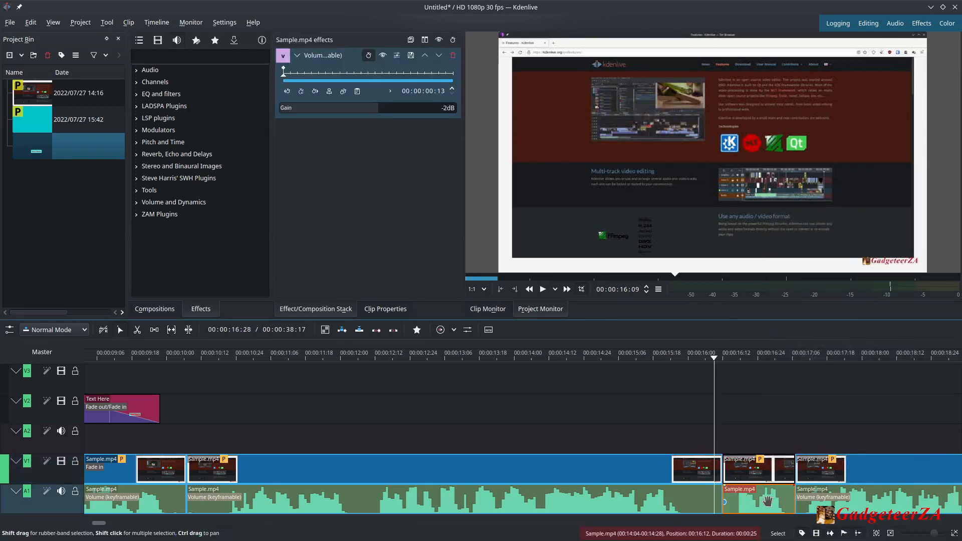
pyautogui.press('Delete')
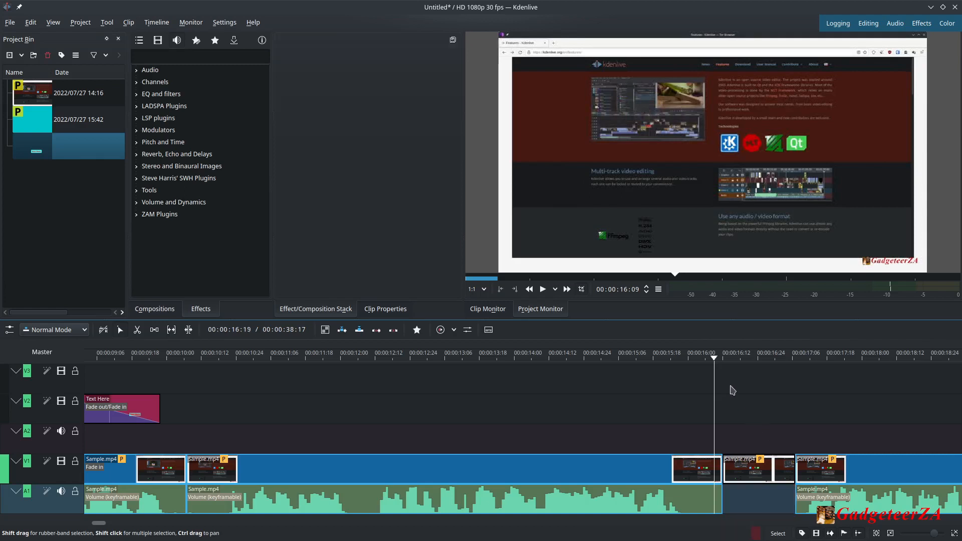
pyautogui.moveTo(714, 362); pyautogui.dragTo(665, 384)
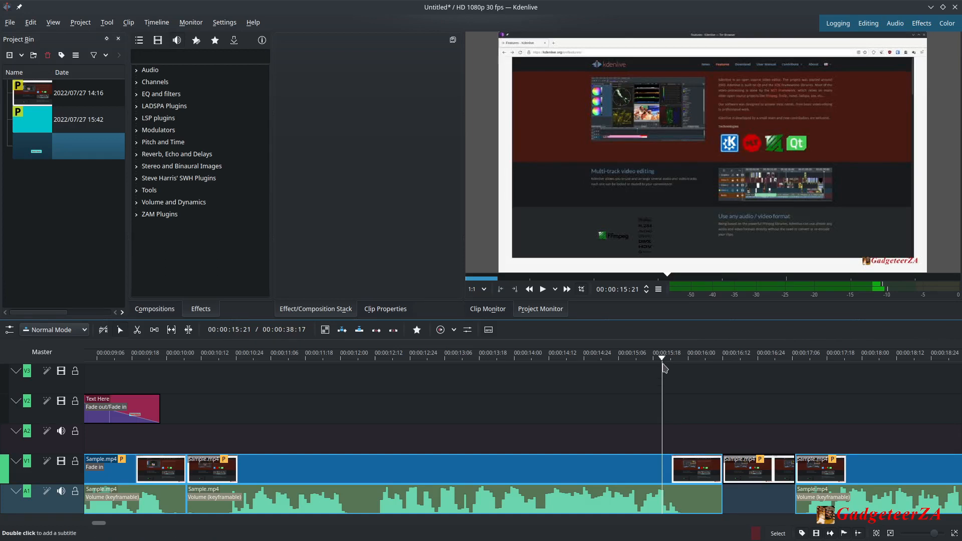
# Show the record controls on audio track A2 and record a short audio clip starting at 00:00:16:12.
pyautogui.moveTo(664, 362); pyautogui.dragTo(727, 368)
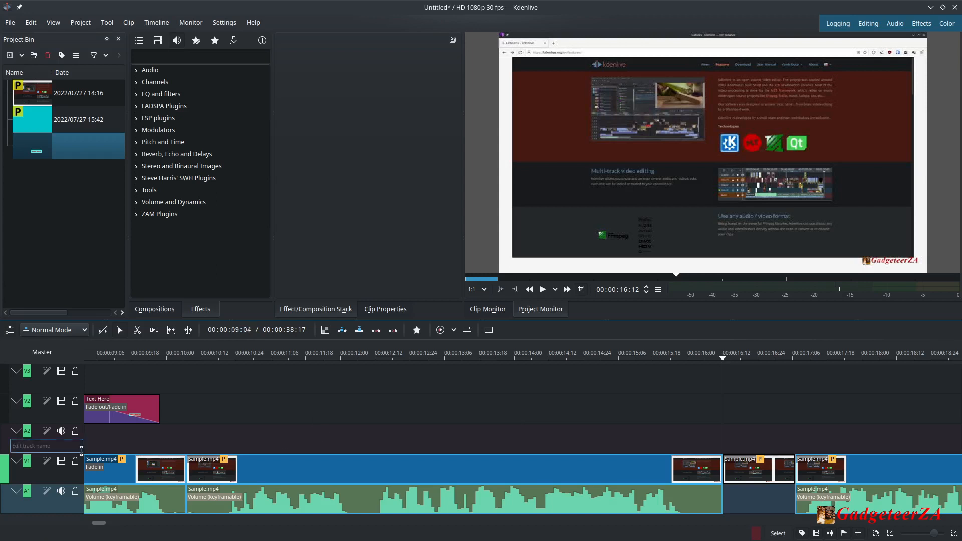
pyautogui.doubleClick(51, 447)
pyautogui.click(37, 447)
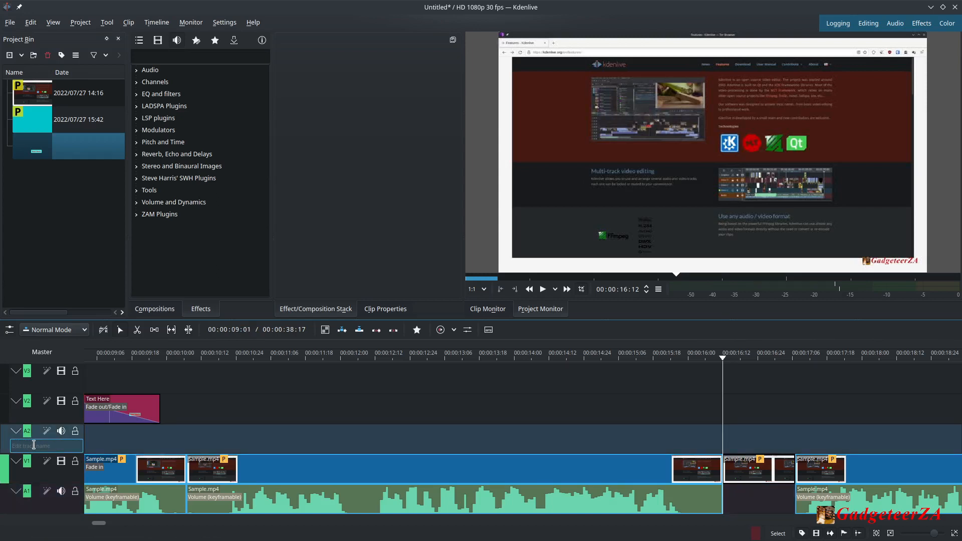
pyautogui.rightClick(33, 445)
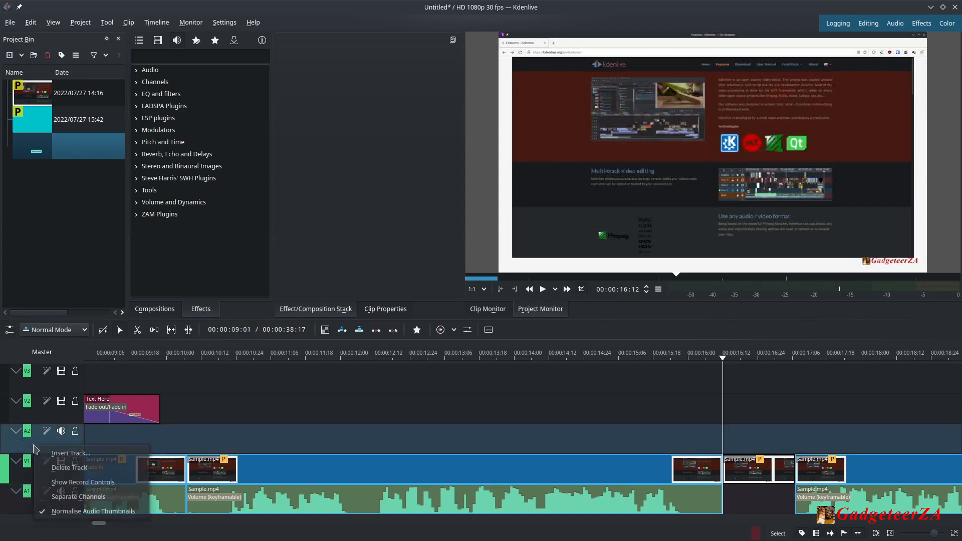
pyautogui.click(61, 485)
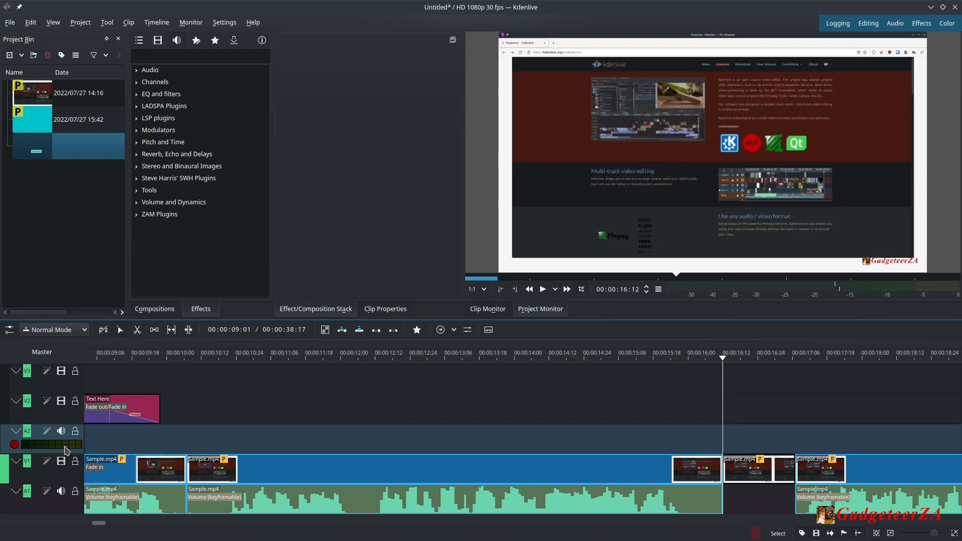
pyautogui.click(14, 446)
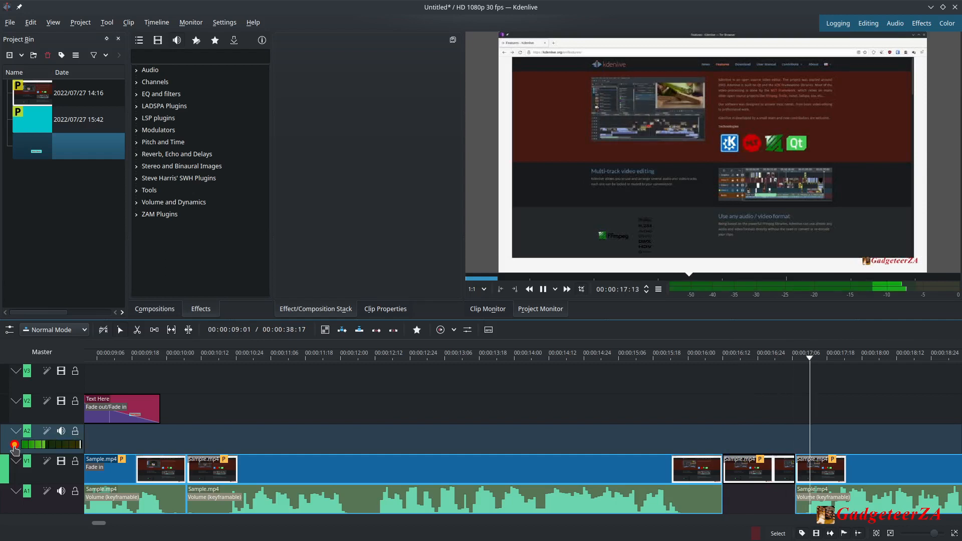
pyautogui.click(14, 446)
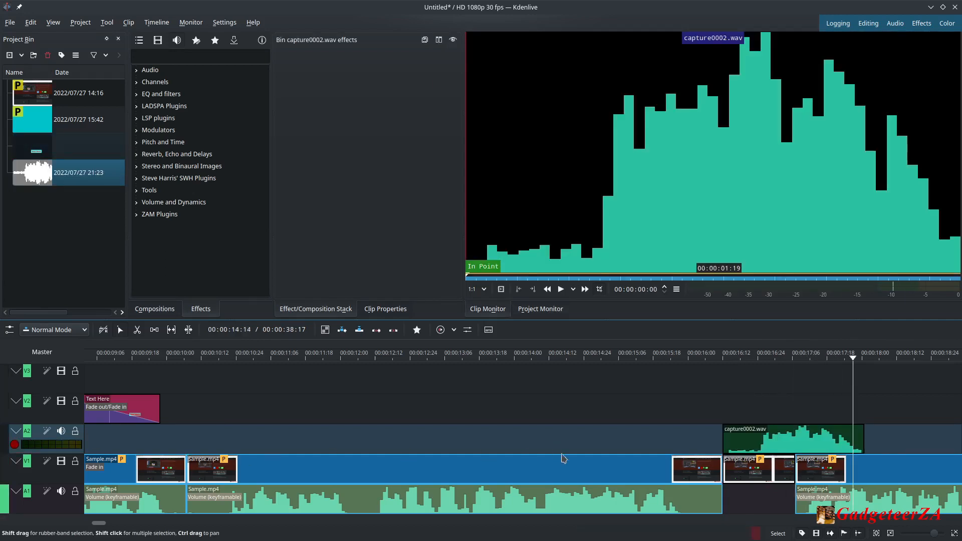
# Cut the recorded capture0002.wav clip with the Razor tool at about 00:00:16:24 and delete its first part.
pyautogui.moveTo(853, 359); pyautogui.dragTo(624, 364)
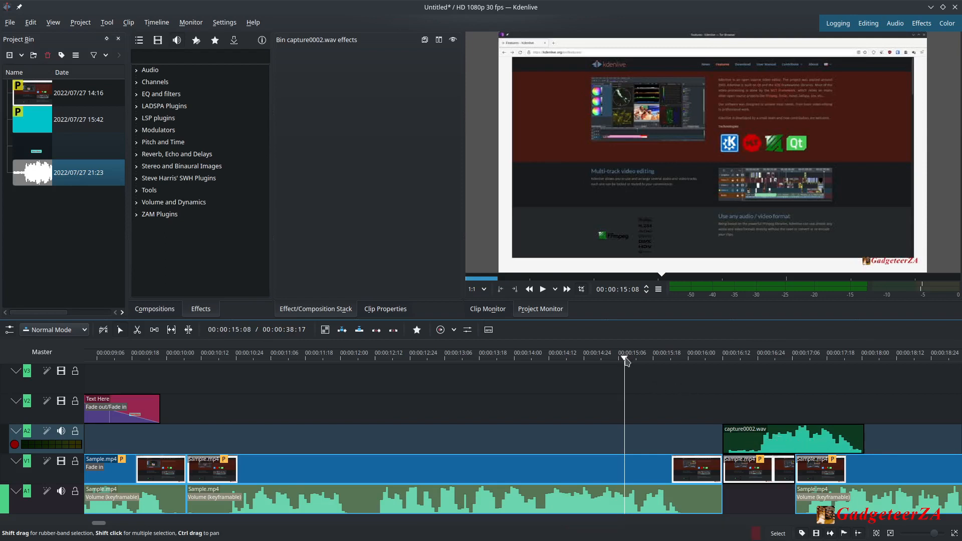
pyautogui.moveTo(625, 359)
pyautogui.mouseDown()
pyautogui.moveTo(801, 378)
pyautogui.moveTo(620, 376)
pyautogui.mouseUp()
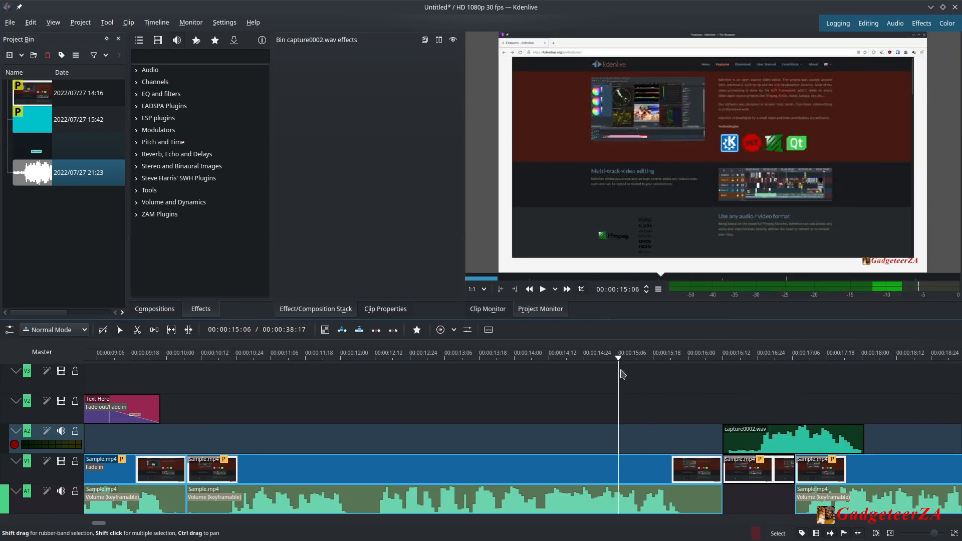
pyautogui.click(778, 434)
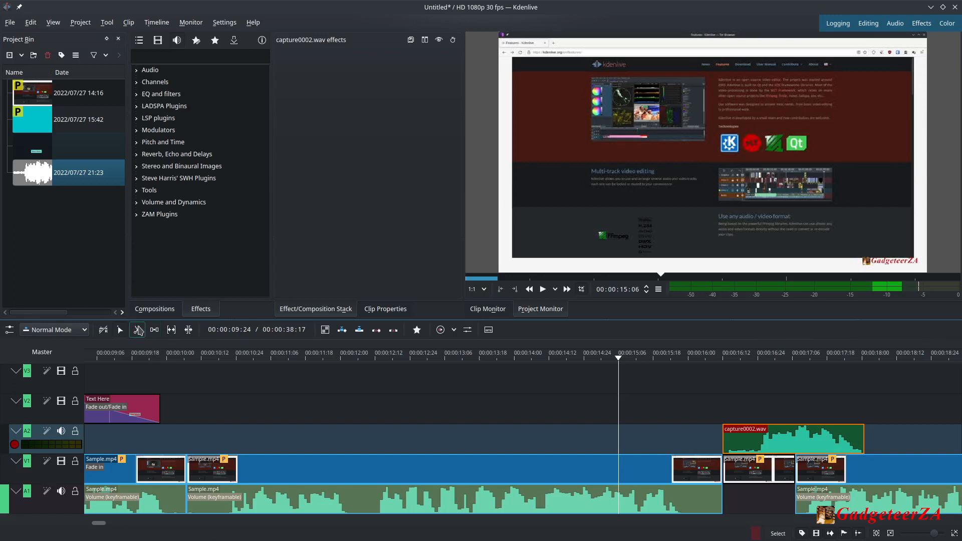
pyautogui.click(138, 330)
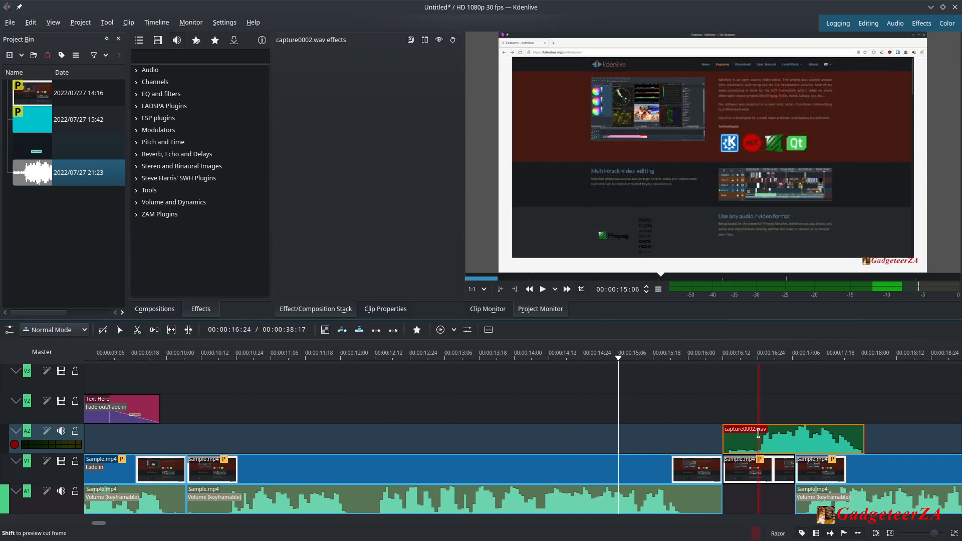
pyautogui.click(759, 434)
pyautogui.click(120, 330)
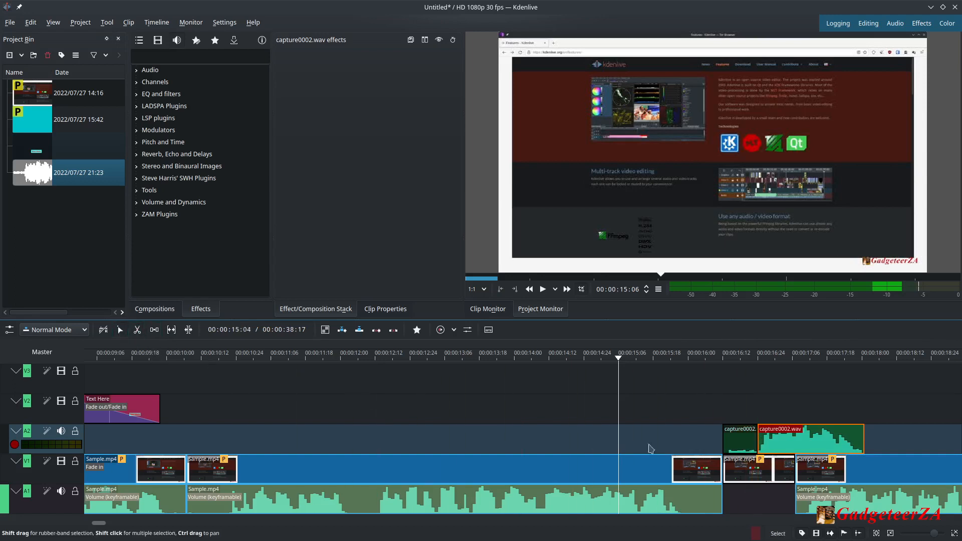
pyautogui.click(735, 438)
pyautogui.press('Delete')
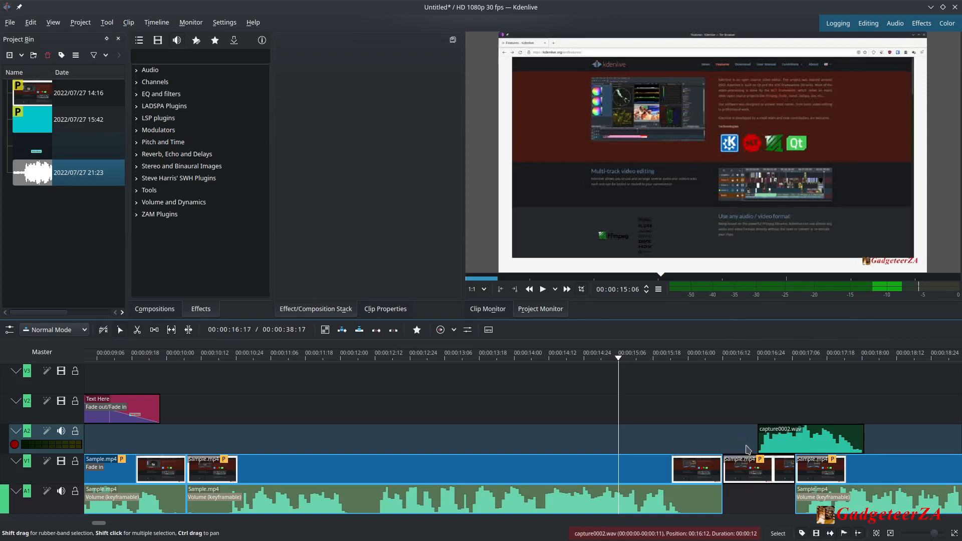
# Move the remaining recording back to start at 00:00:16:12 and play back the timeline from about 00:00:15:02.
pyautogui.moveTo(829, 442); pyautogui.dragTo(795, 442)
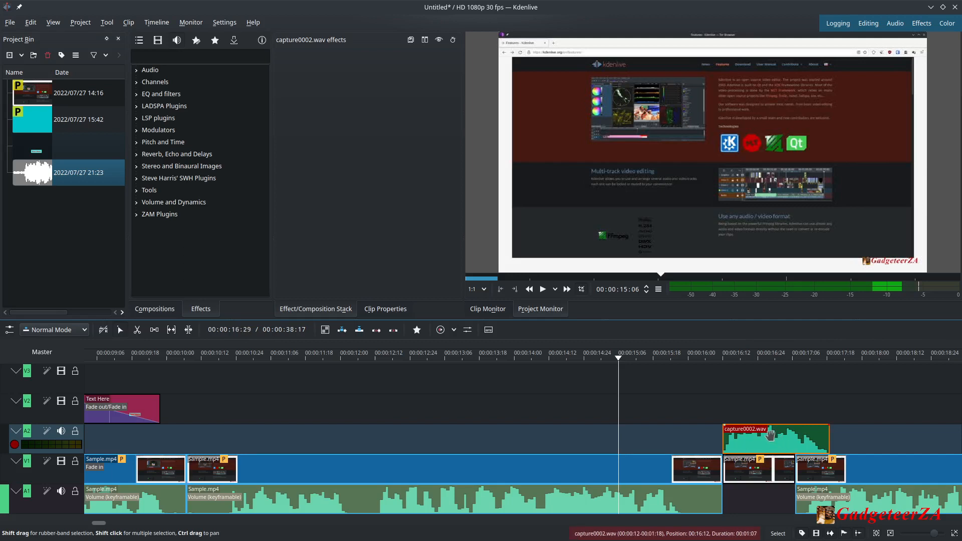
pyautogui.moveTo(619, 362); pyautogui.dragTo(608, 401)
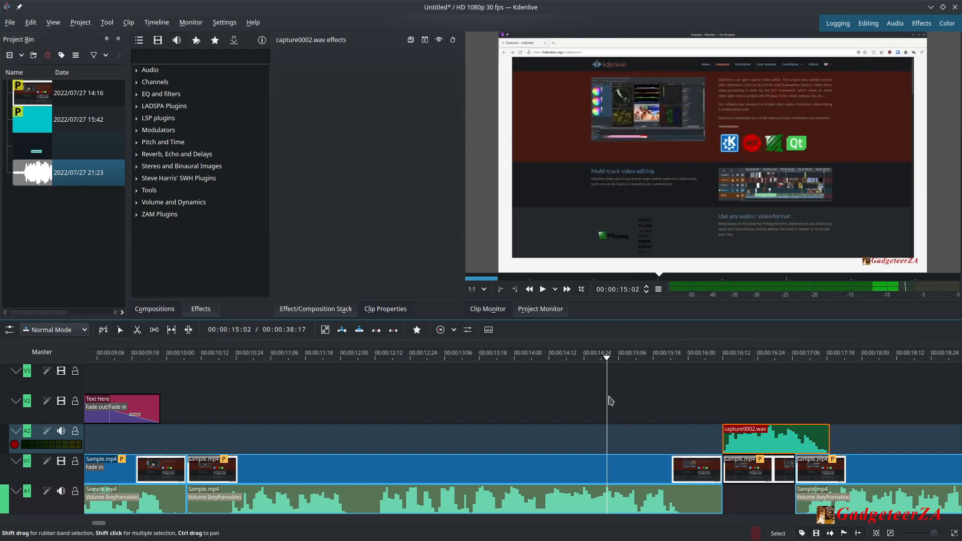
pyautogui.click(543, 290)
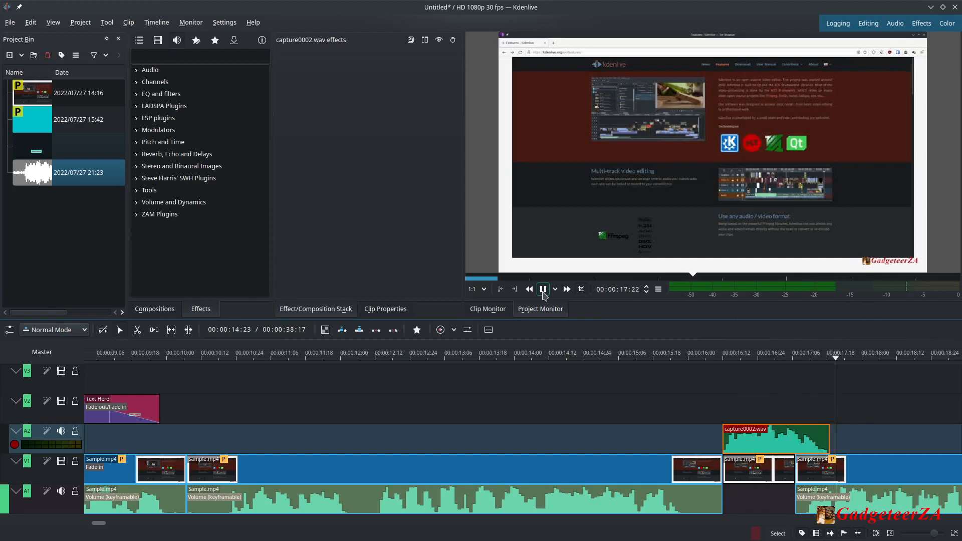
pyautogui.click(544, 291)
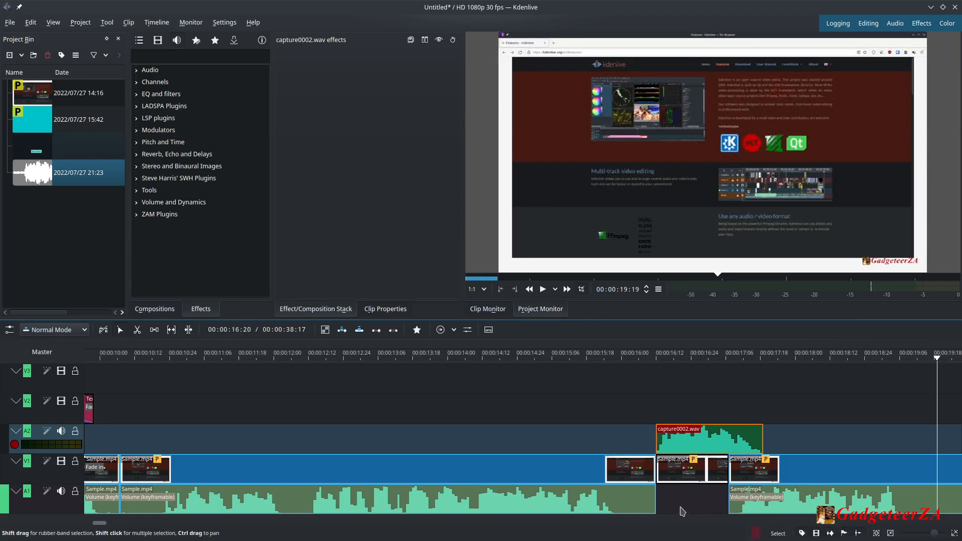
# Change the recorded clip's speed to 438.49%.
pyautogui.rightClick(694, 441)
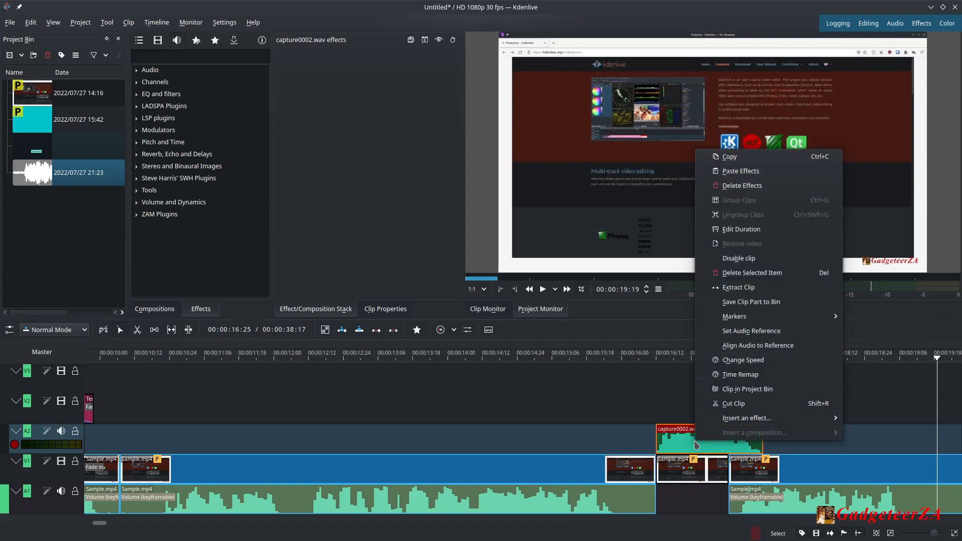
pyautogui.moveTo(746, 424)
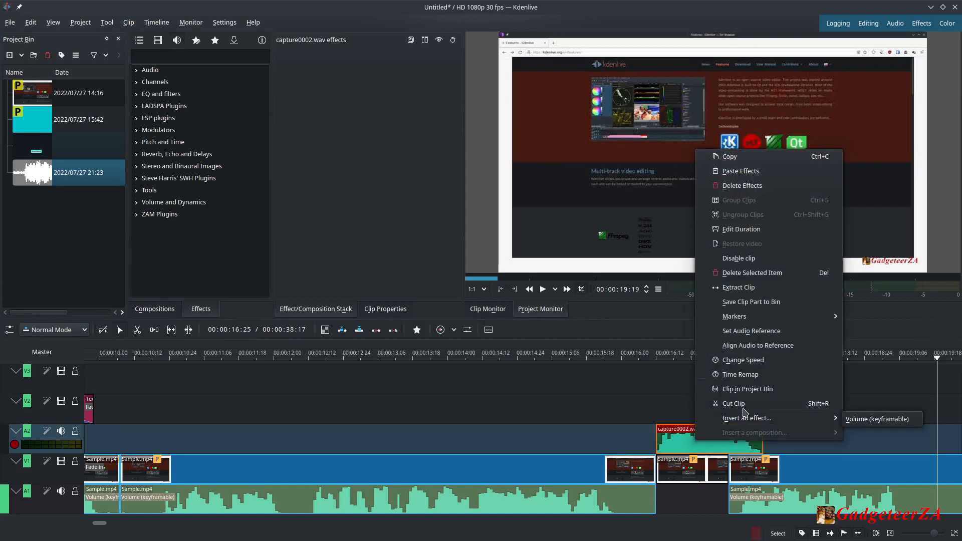
pyautogui.click(745, 361)
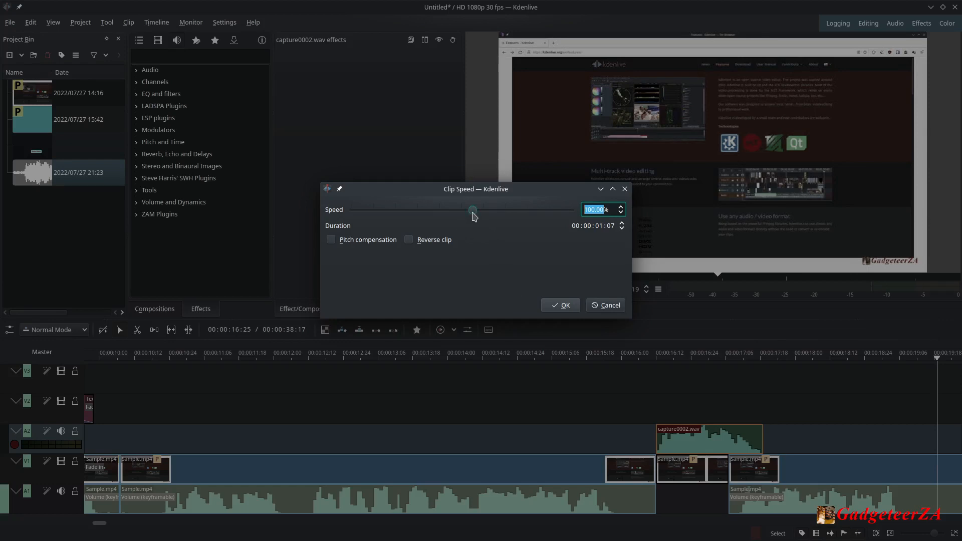
pyautogui.click(473, 213)
pyautogui.moveTo(476, 215); pyautogui.dragTo(513, 217)
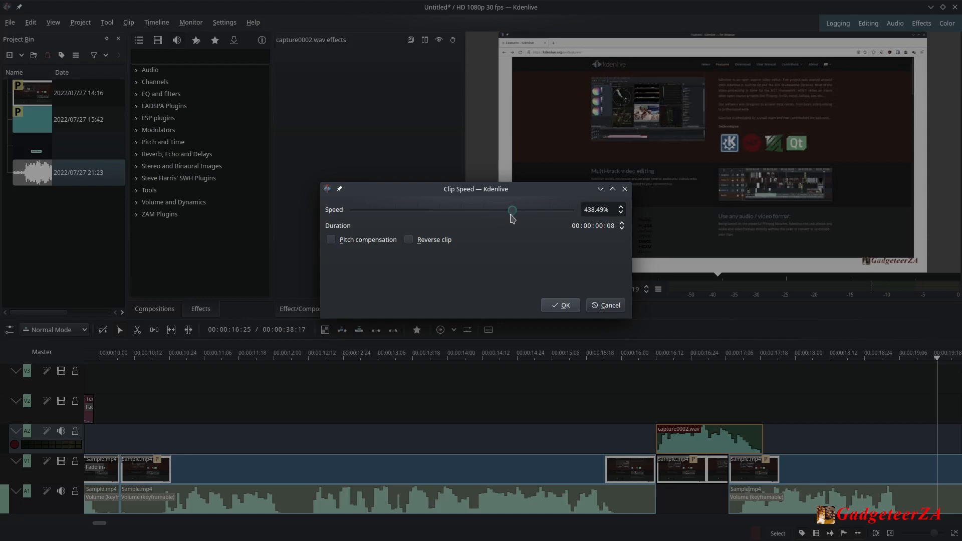
pyautogui.click(560, 305)
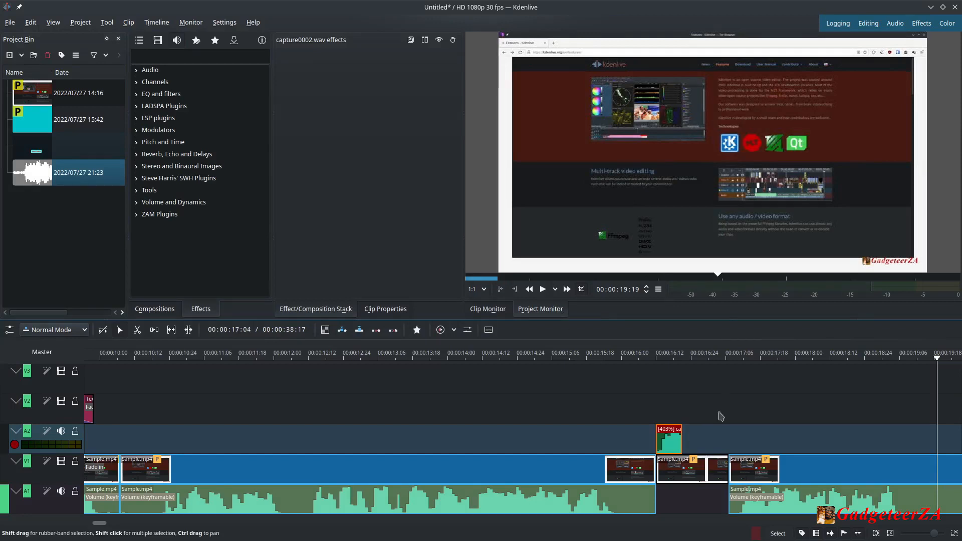
# Set the recorded clip's speed to 265.96%.
pyautogui.moveTo(680, 443); pyautogui.dragTo(685, 442)
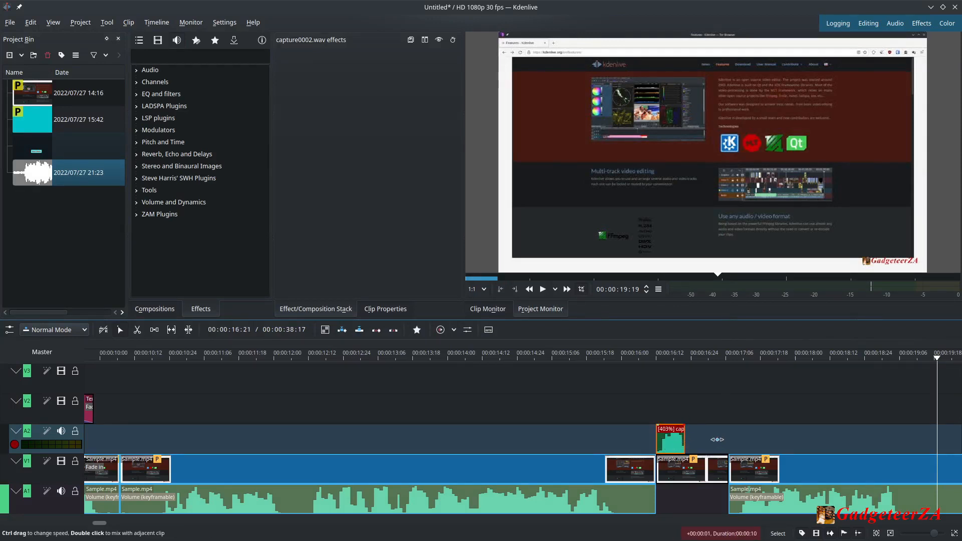
pyautogui.rightClick(671, 441)
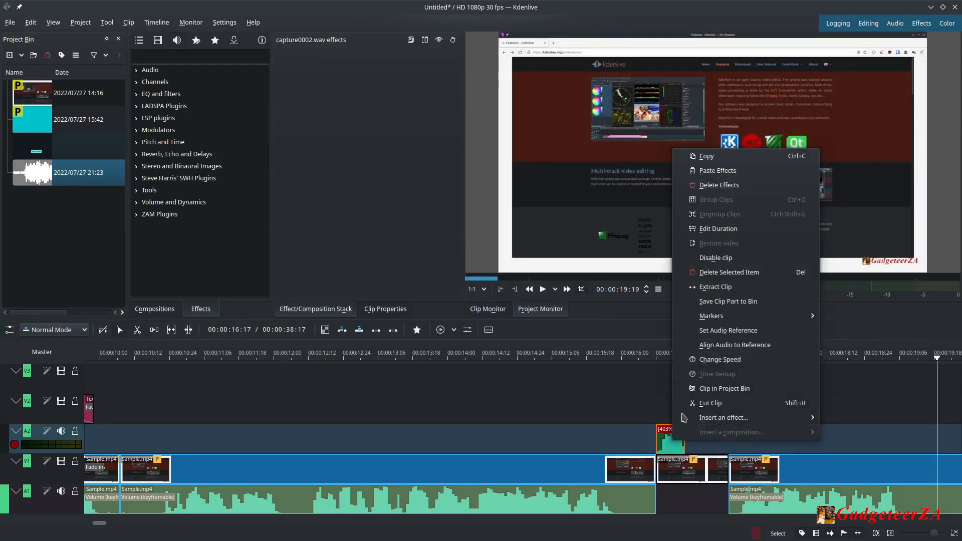
pyautogui.click(720, 360)
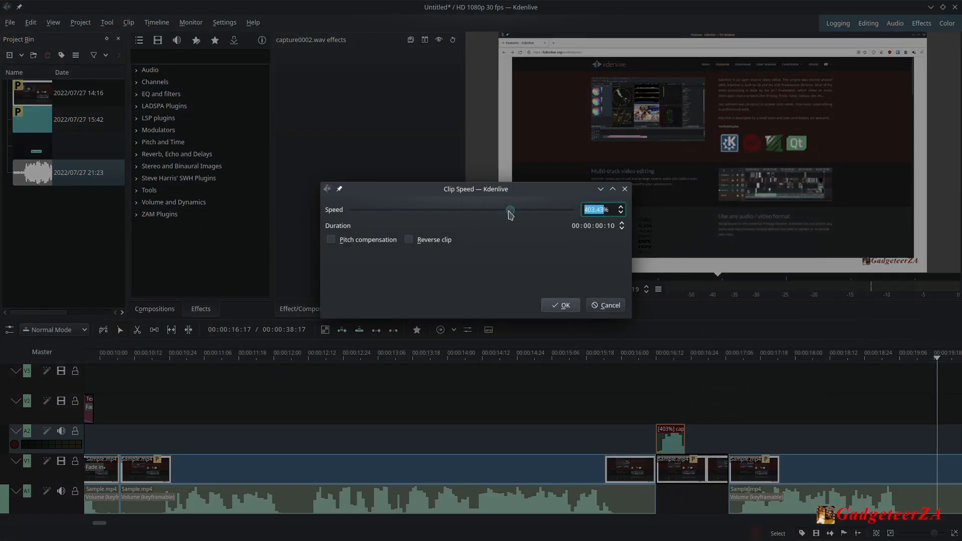
pyautogui.moveTo(510, 215); pyautogui.dragTo(498, 216)
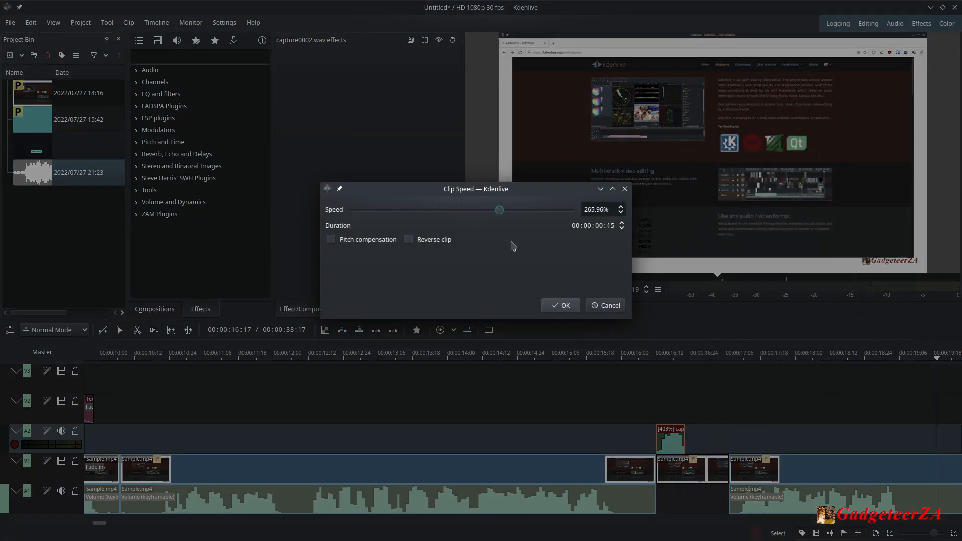
pyautogui.click(561, 305)
# Move the sped-up recording down into the gap on audio track A1 and play back that section.
pyautogui.moveTo(675, 439); pyautogui.dragTo(676, 500)
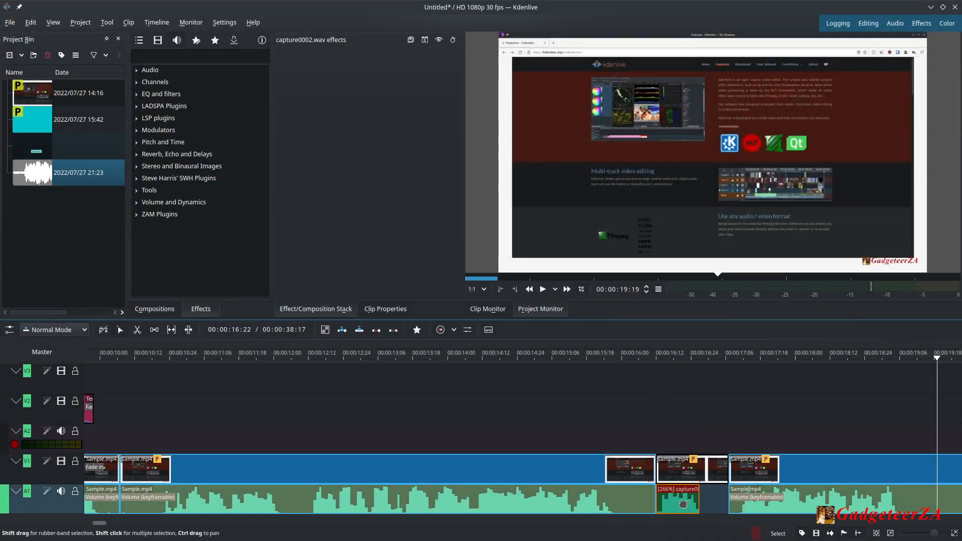
pyautogui.click(655, 358)
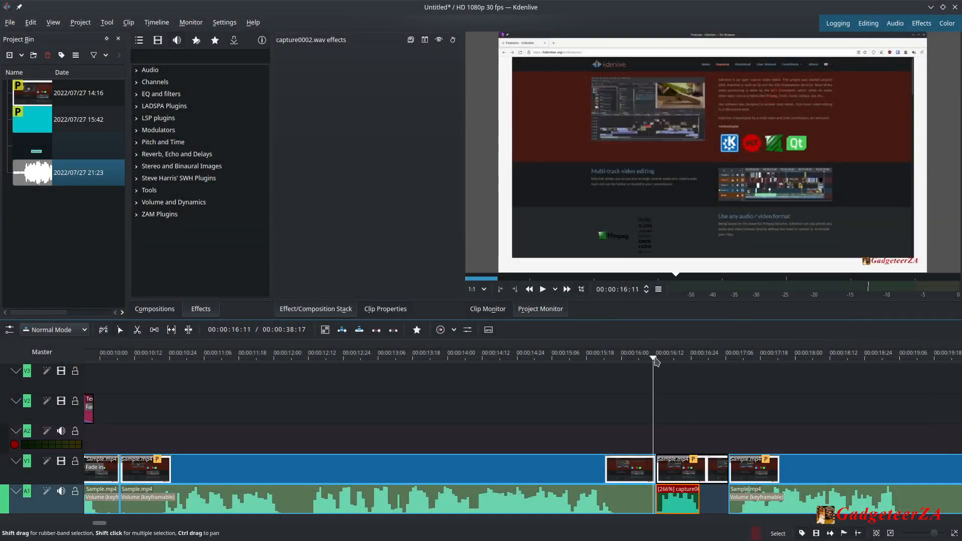
pyautogui.click(543, 289)
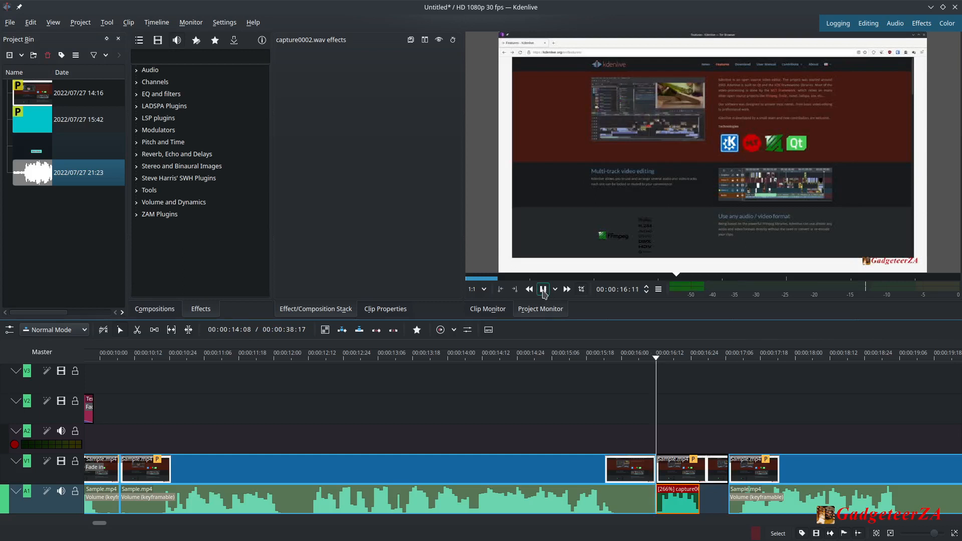
pyautogui.click(543, 290)
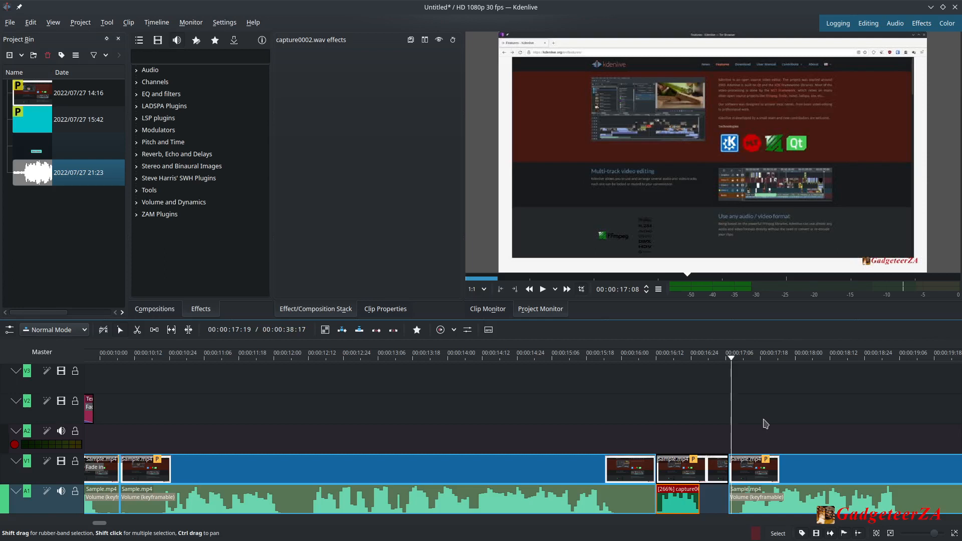
# Scroll along the timeline and play back the later part of the Sample.mp4 clip.
pyautogui.moveTo(735, 363); pyautogui.dragTo(640, 396)
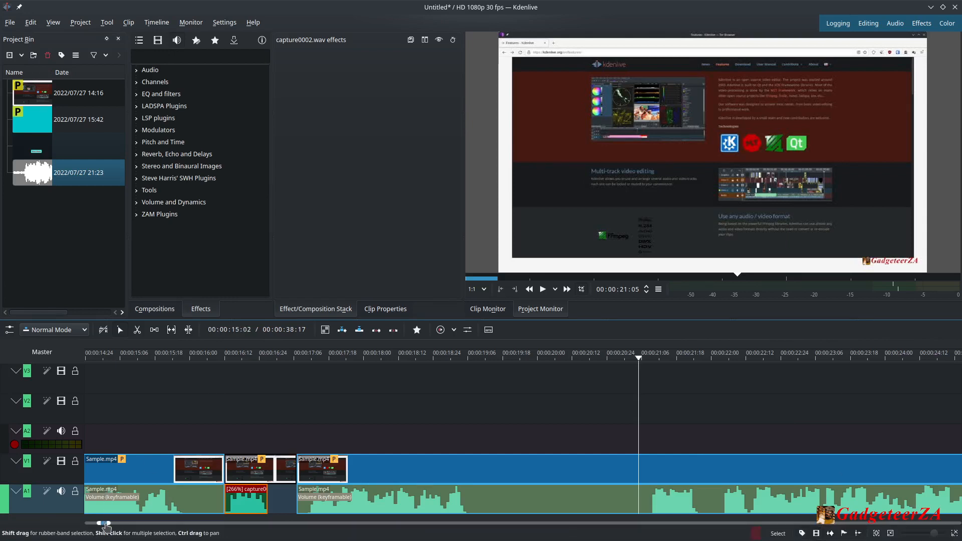
pyautogui.scroll(-4, 103, 524)
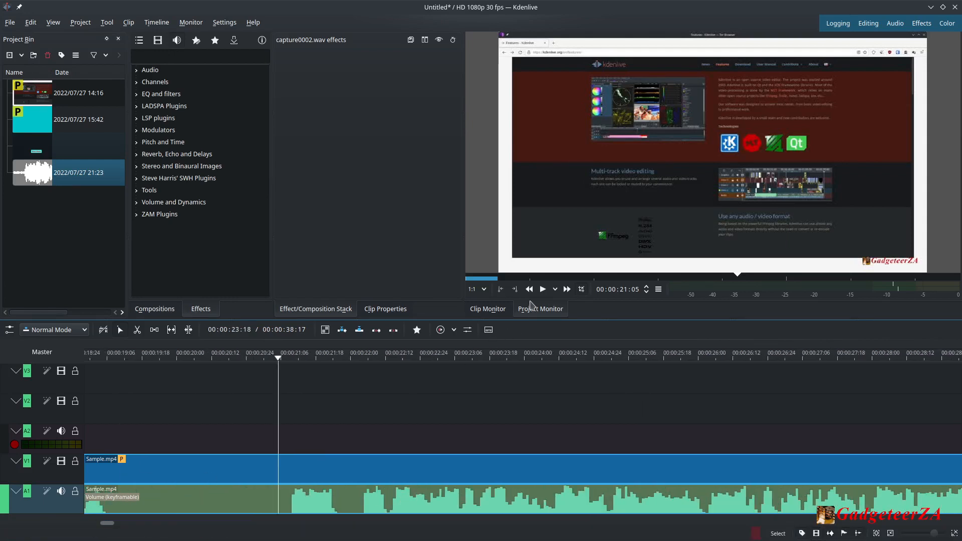
pyautogui.press('space')
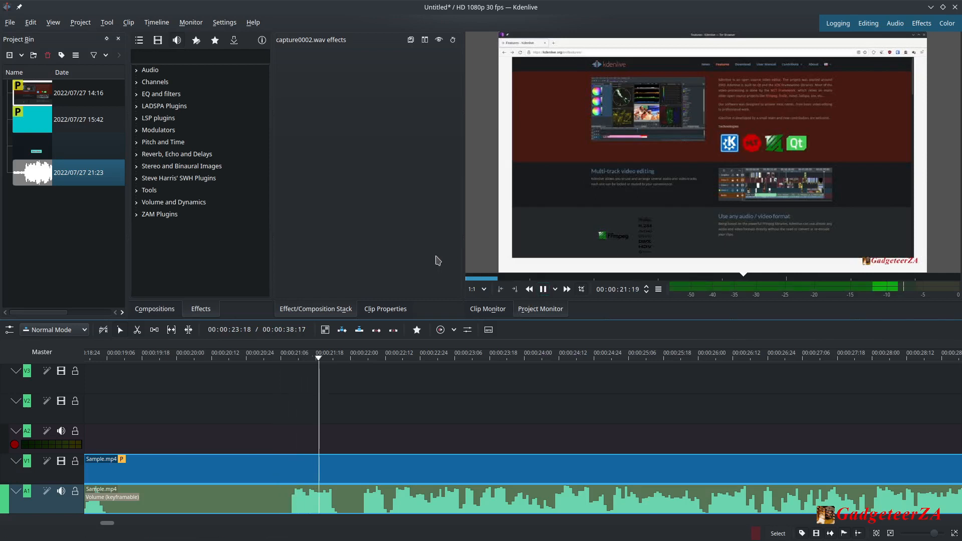
pyautogui.click(544, 290)
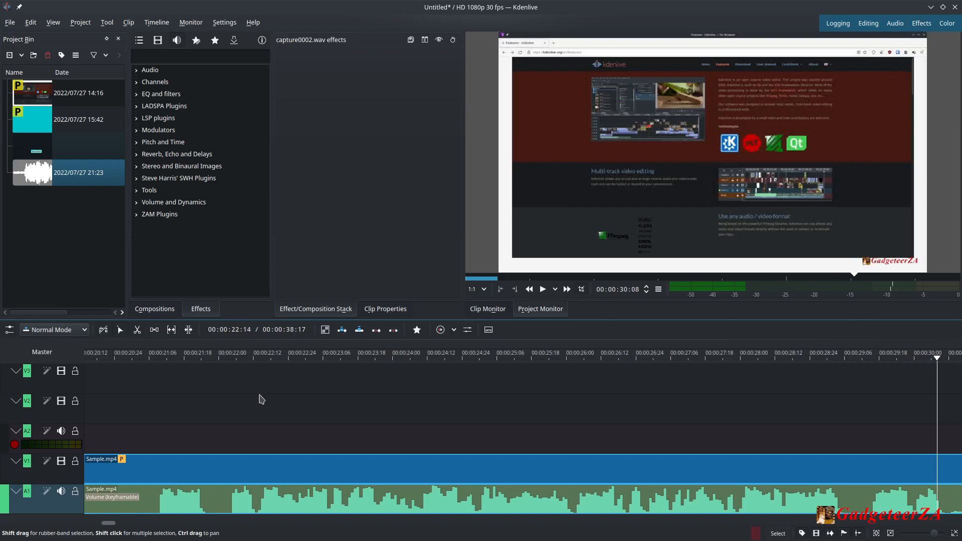
# Cut the Sample.mp4 clip at two points around 00:00:21 and 00:00:22 with the Razor tool to isolate a short segment.
pyautogui.moveTo(191, 362); pyautogui.dragTo(156, 370)
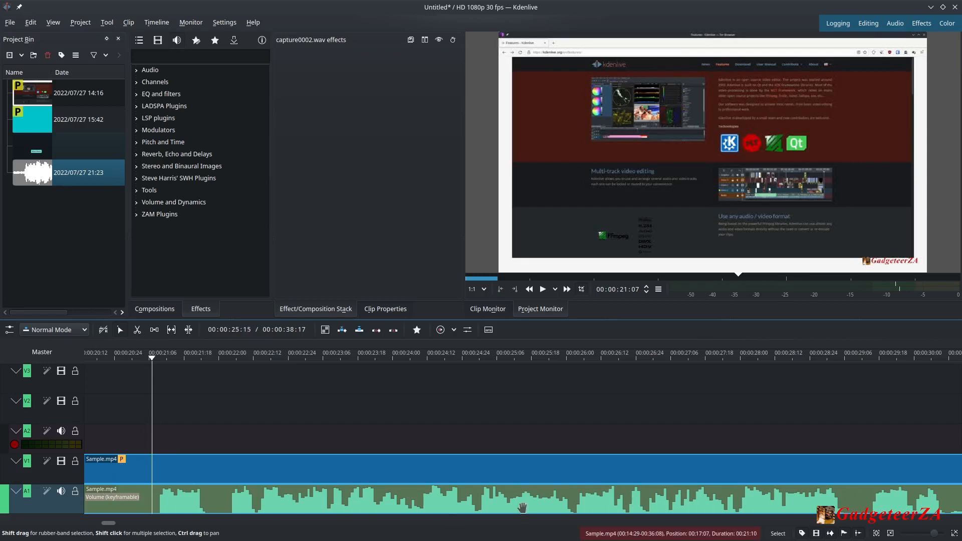
pyautogui.click(137, 329)
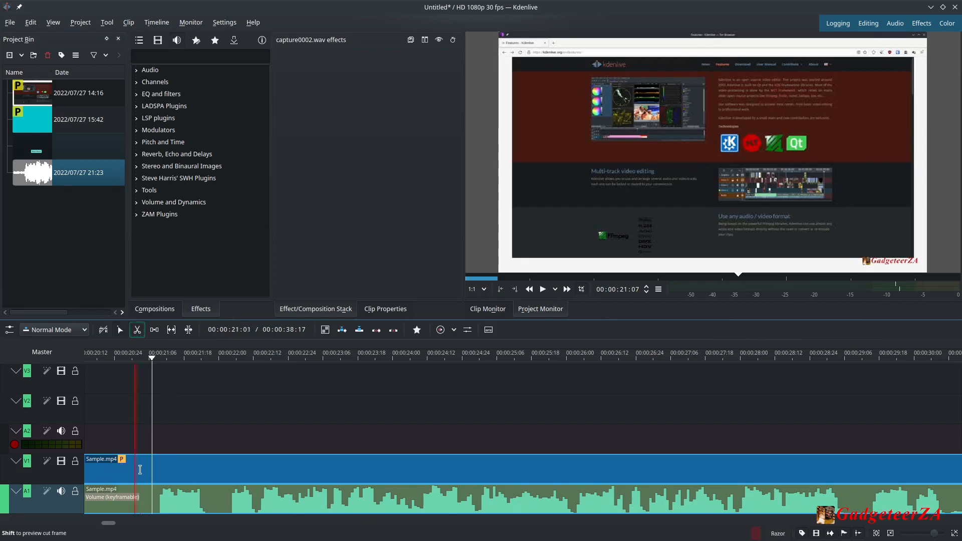
pyautogui.click(152, 496)
pyautogui.click(212, 506)
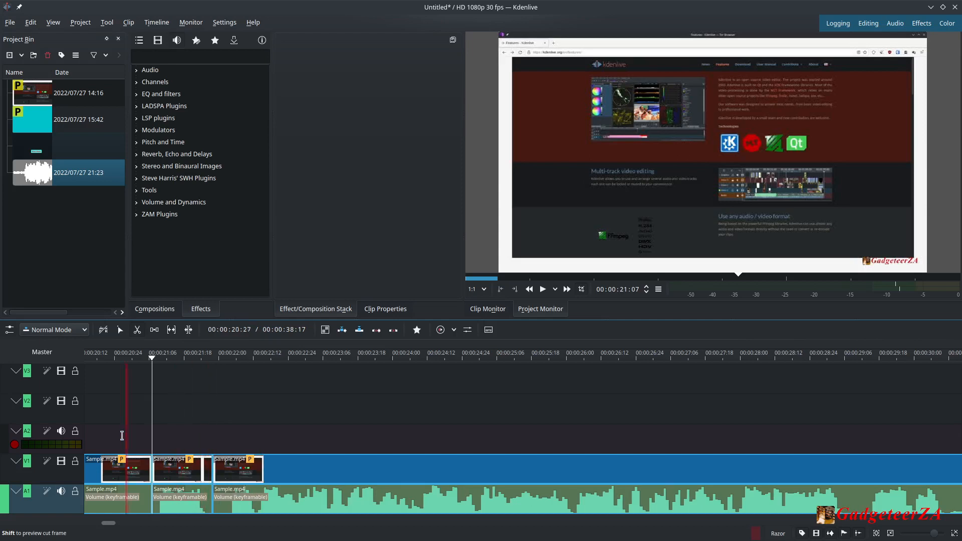
pyautogui.click(120, 331)
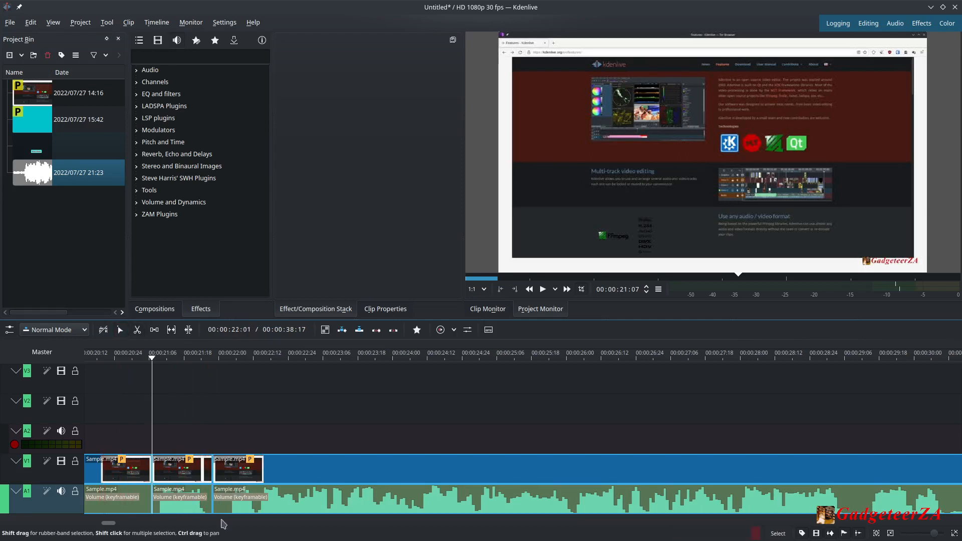
# Select the middle segment's audio and try dragging its first volume keyframe down to -50dB, then back to -2dB.
pyautogui.click(183, 497)
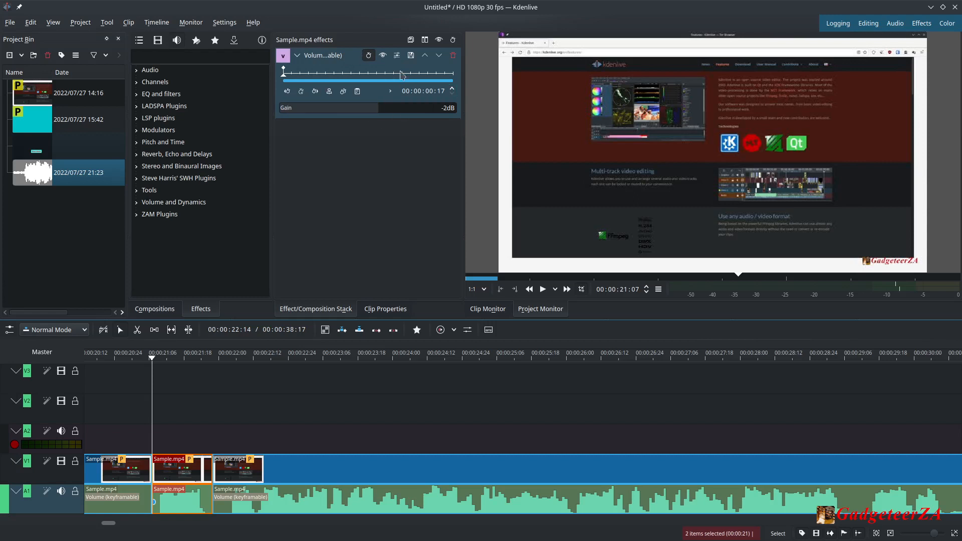
pyautogui.moveTo(155, 362)
pyautogui.mouseDown()
pyautogui.moveTo(185, 361)
pyautogui.moveTo(155, 361)
pyautogui.mouseUp()
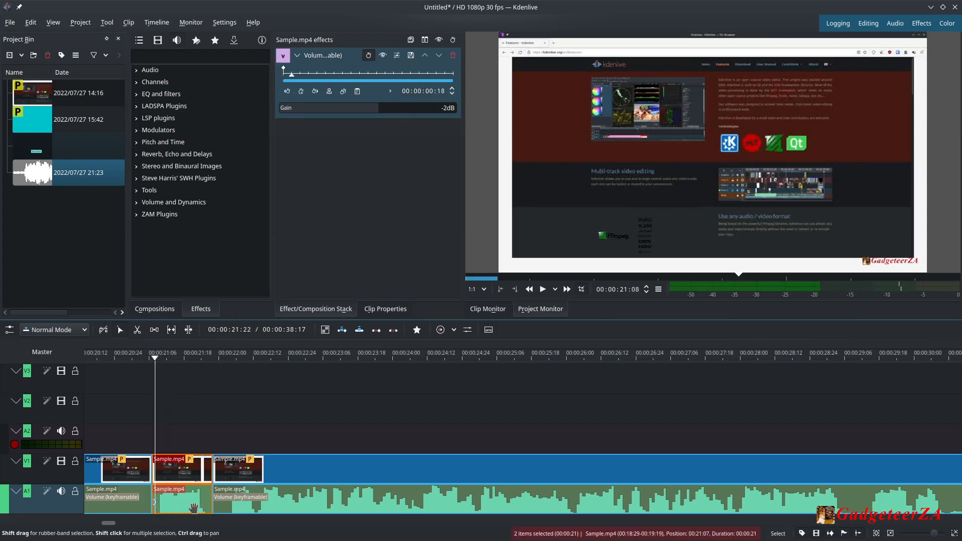
pyautogui.moveTo(156, 363); pyautogui.dragTo(149, 361)
pyautogui.moveTo(154, 501)
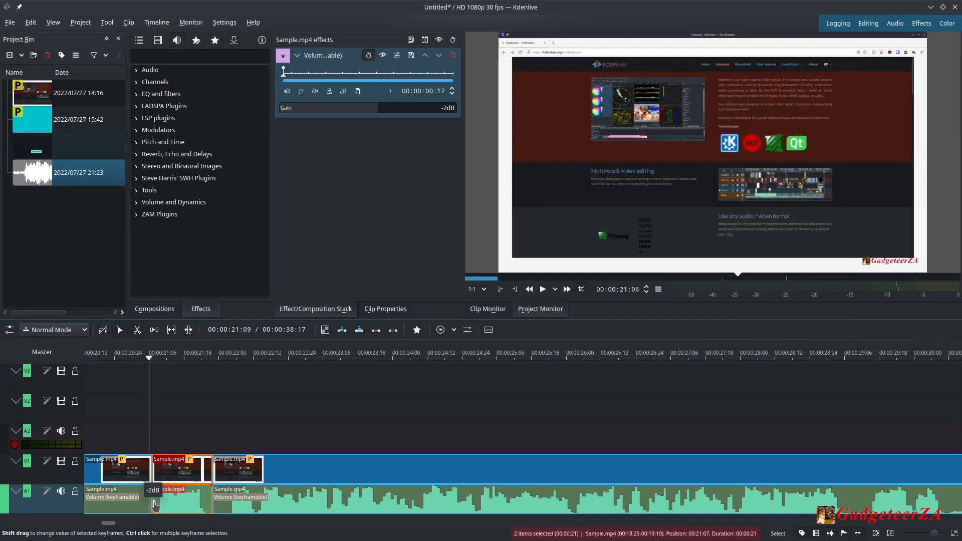
pyautogui.moveTo(155, 504); pyautogui.dragTo(159, 523)
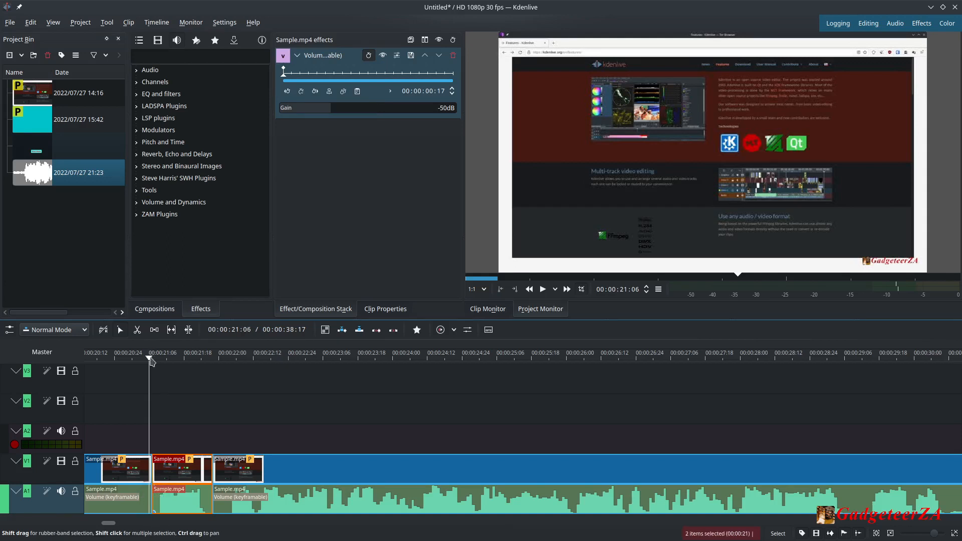
pyautogui.moveTo(150, 358)
pyautogui.mouseDown()
pyautogui.moveTo(133, 361)
pyautogui.moveTo(202, 373)
pyautogui.moveTo(148, 368)
pyautogui.moveTo(202, 373)
pyautogui.moveTo(129, 388)
pyautogui.mouseUp()
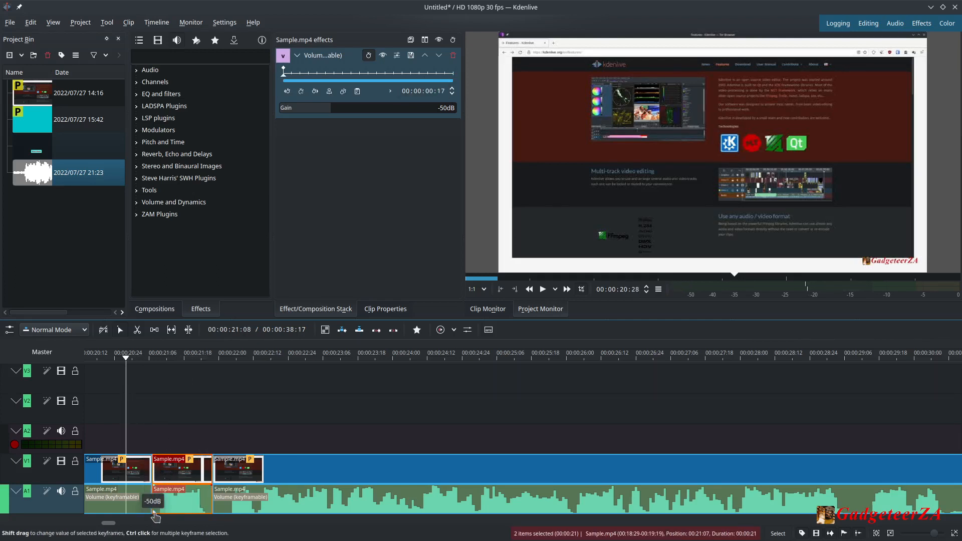
pyautogui.moveTo(153, 512); pyautogui.dragTo(153, 501)
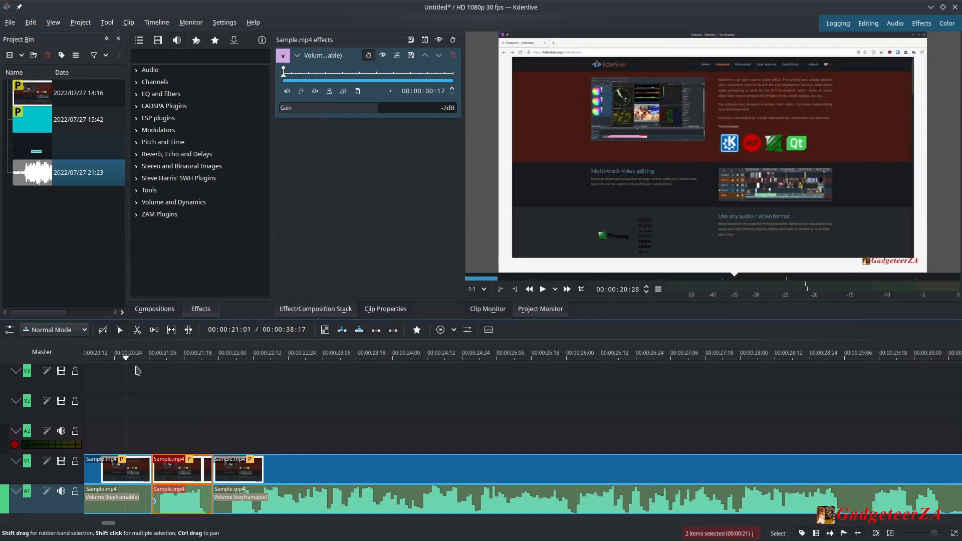
# Add three volume keyframes across the middle segment and lower one of them to create a volume dip of about -17dB.
pyautogui.moveTo(129, 359); pyautogui.dragTo(213, 375)
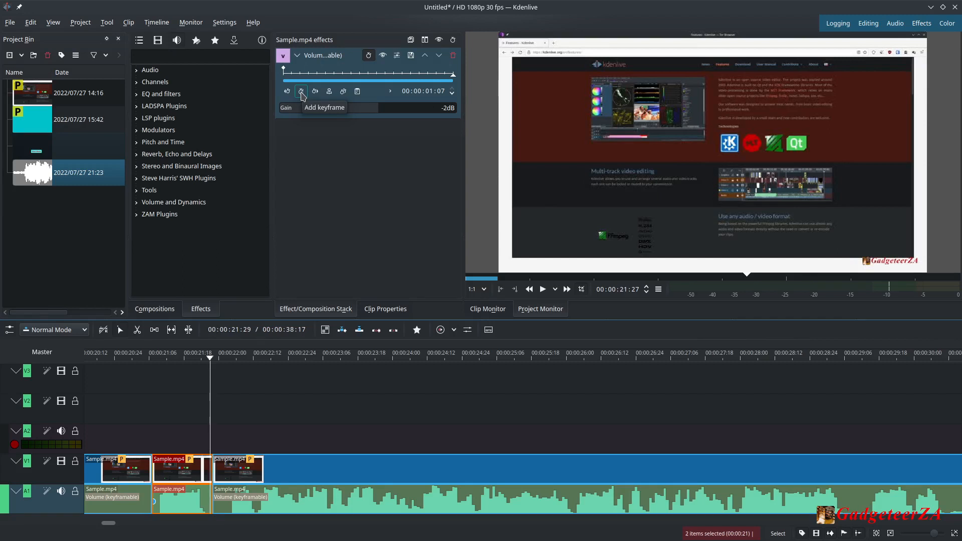
pyautogui.click(301, 91)
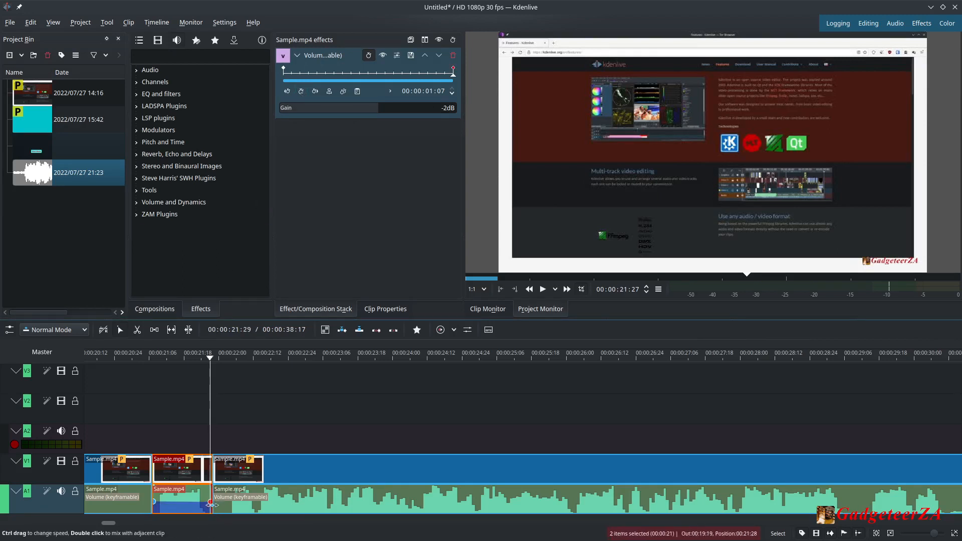
pyautogui.moveTo(210, 507)
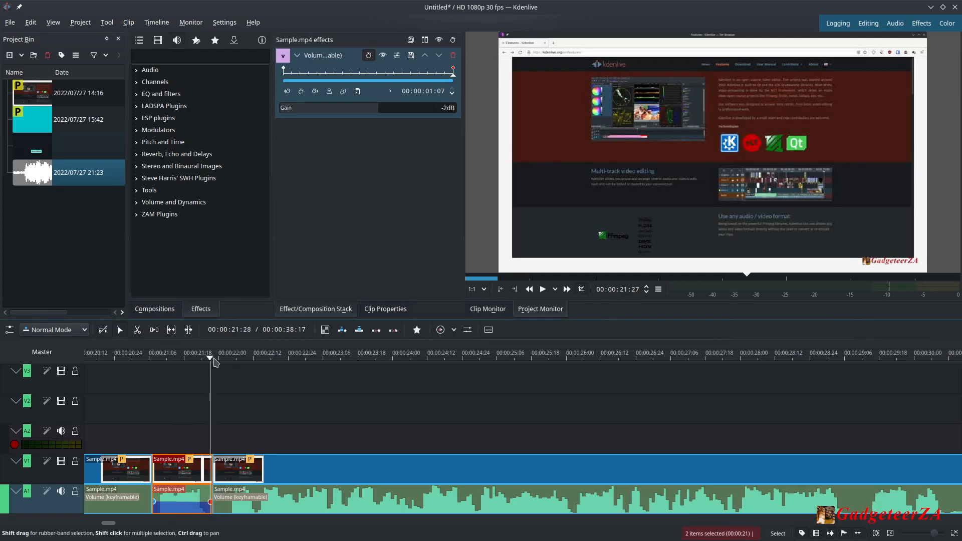
pyautogui.moveTo(212, 363); pyautogui.dragTo(167, 357)
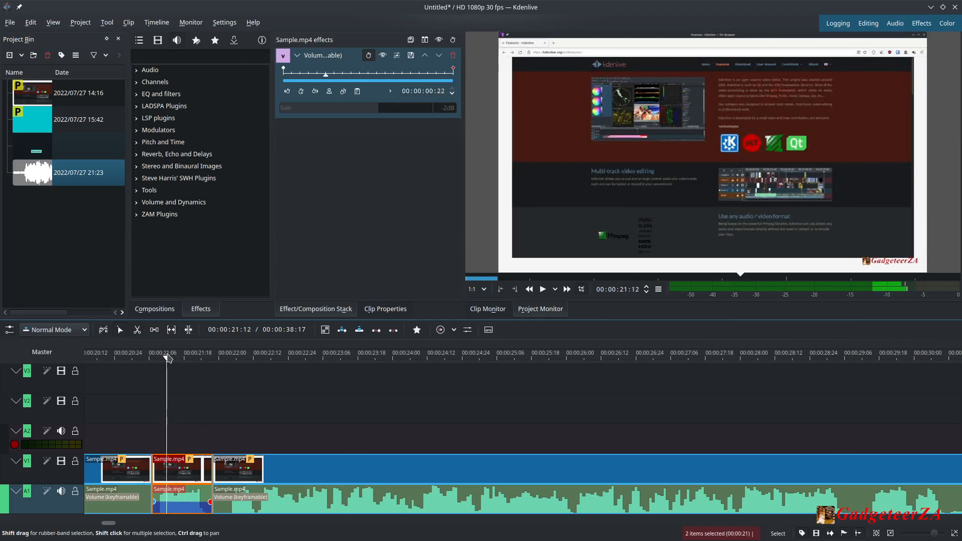
pyautogui.click(301, 91)
pyautogui.moveTo(169, 362); pyautogui.dragTo(195, 359)
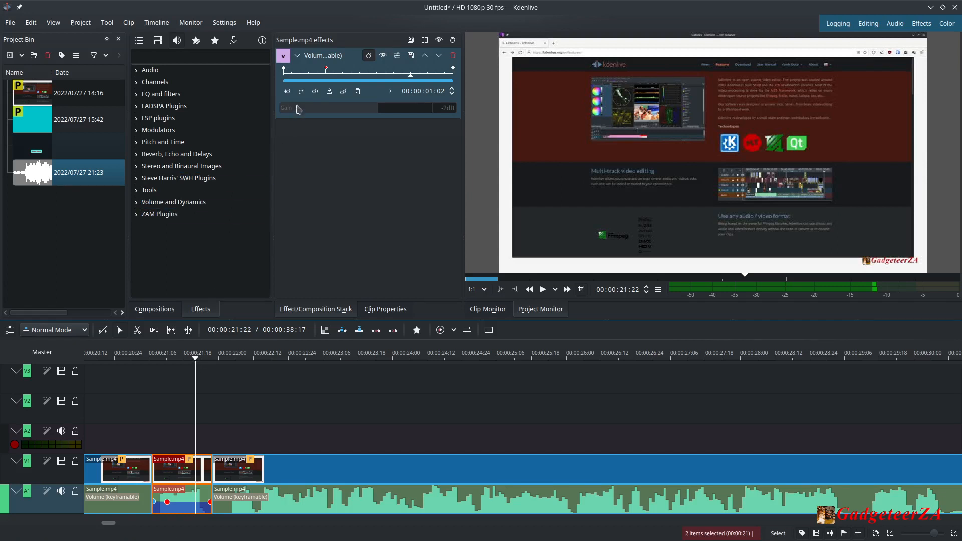
pyautogui.click(301, 91)
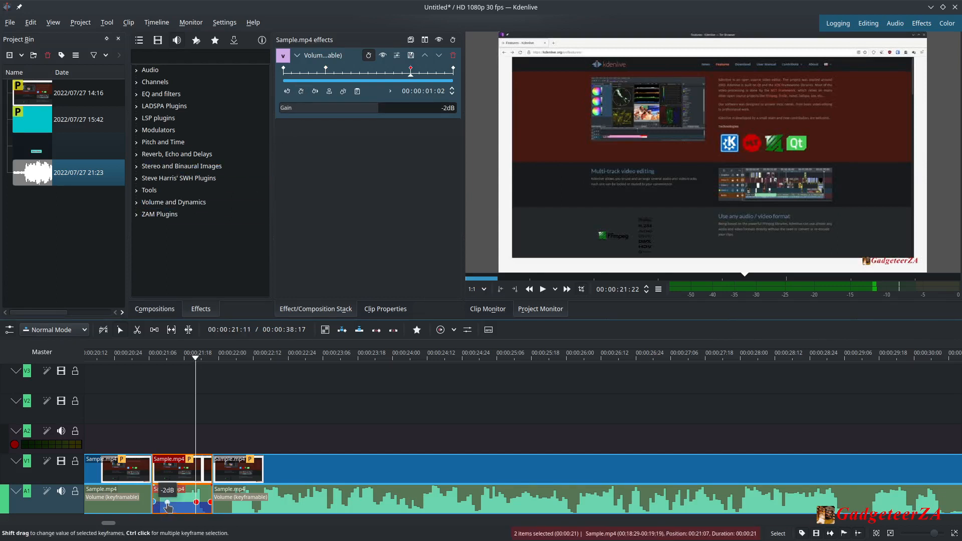
pyautogui.moveTo(167, 503)
pyautogui.mouseDown()
pyautogui.moveTo(167, 511)
pyautogui.moveTo(196, 508)
pyautogui.moveTo(195, 516)
pyautogui.moveTo(167, 506)
pyautogui.mouseUp()
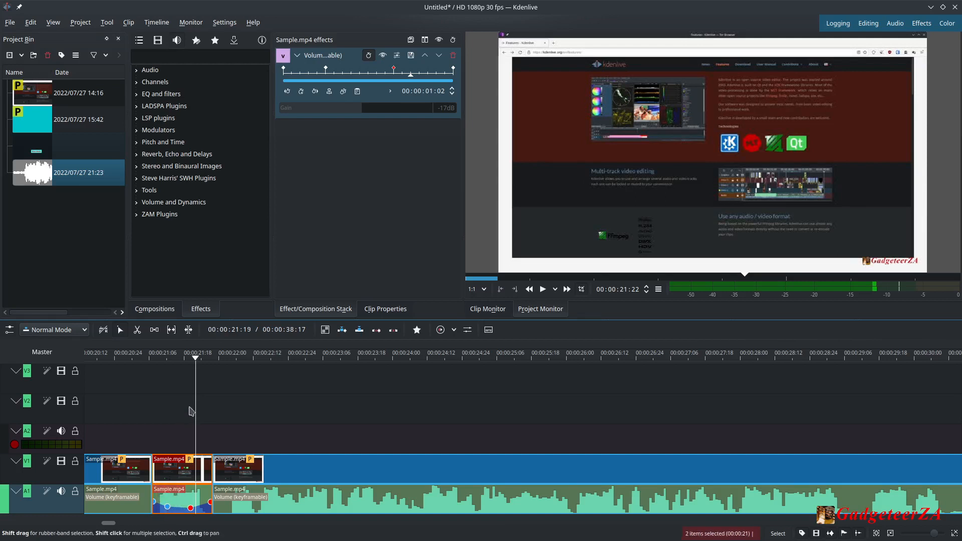
# Play back the section with the volume dip.
pyautogui.moveTo(195, 357); pyautogui.dragTo(103, 358)
pyautogui.click(144, 377)
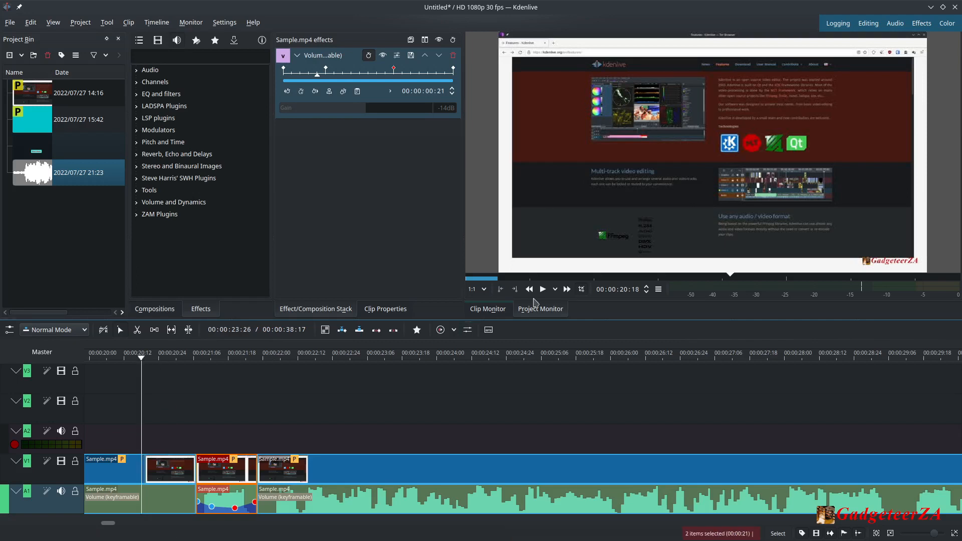
pyautogui.click(543, 290)
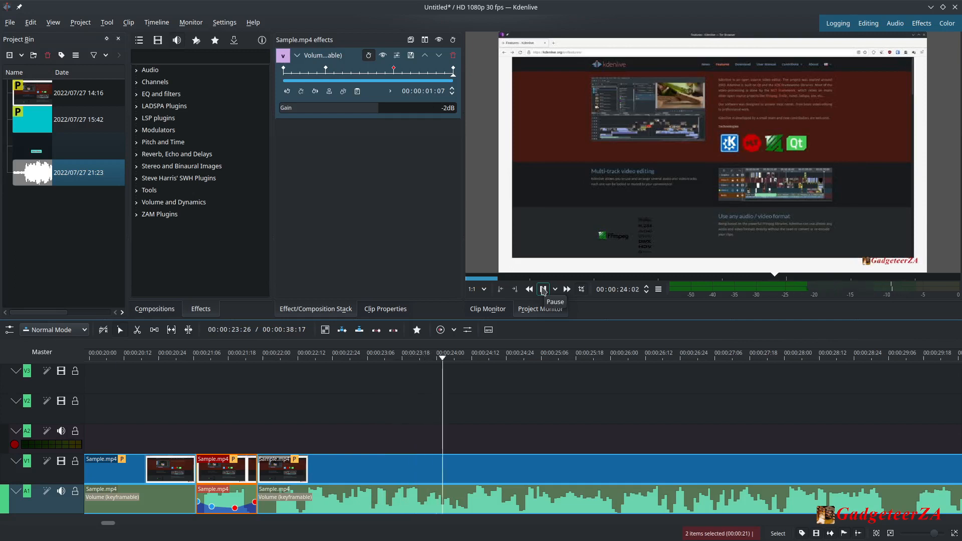
pyautogui.click(544, 289)
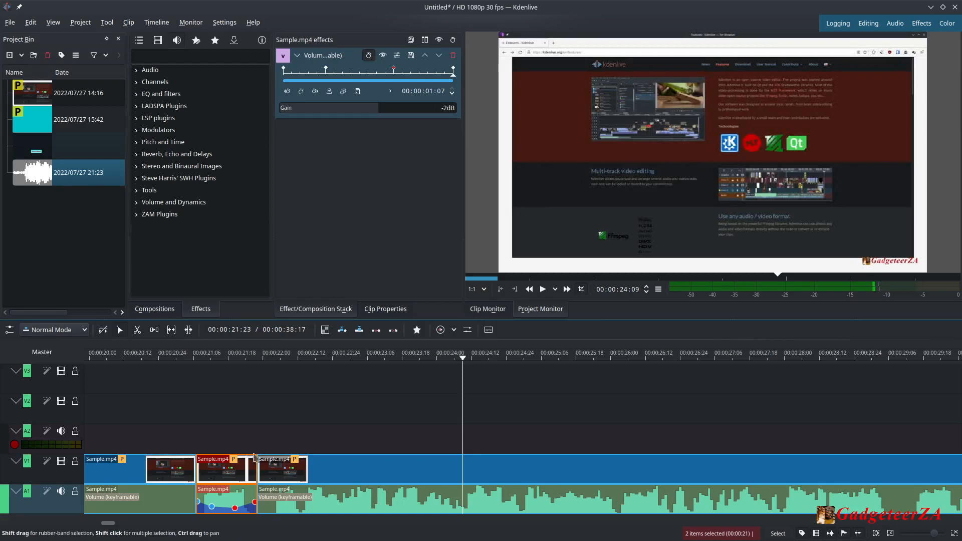
# Copy the middle segment with its audio onto tracks V2 and A2, shifted slightly to the right.
pyautogui.click(235, 471)
pyautogui.rightClick(235, 472)
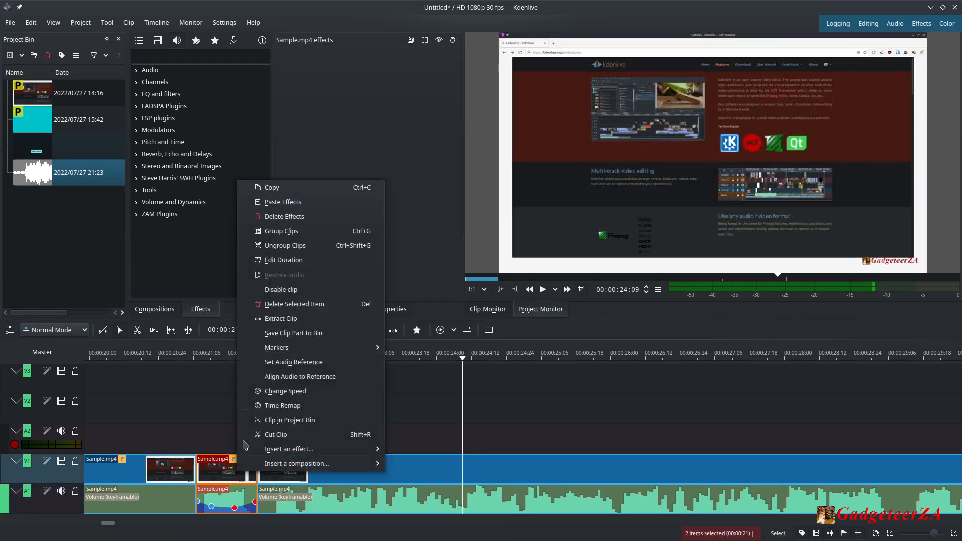
pyautogui.click(233, 445)
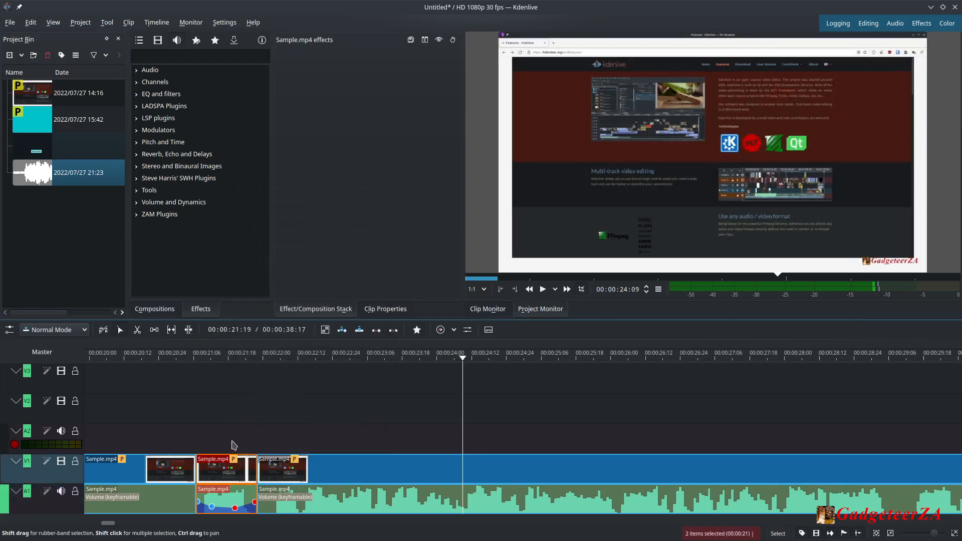
pyautogui.click(232, 445)
pyautogui.rightClick(236, 414)
pyautogui.click(258, 418)
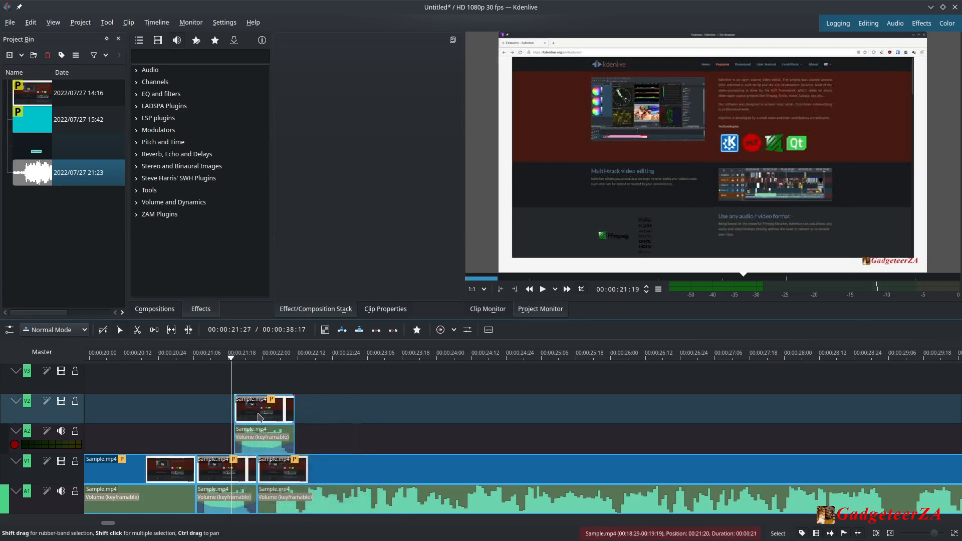
pyautogui.moveTo(261, 438); pyautogui.dragTo(284, 437)
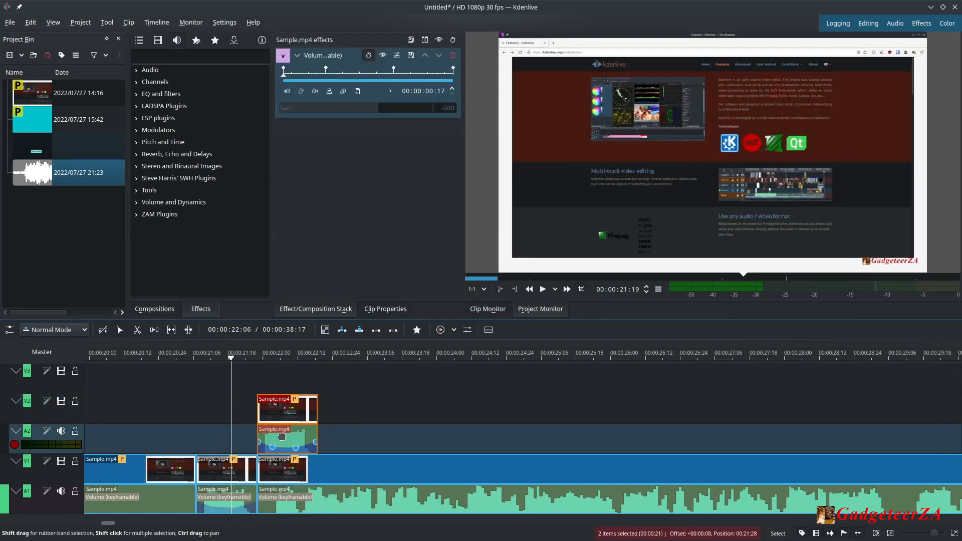
# Ungroup the copied clip and delete its audio part from track A2.
pyautogui.rightClick(284, 435)
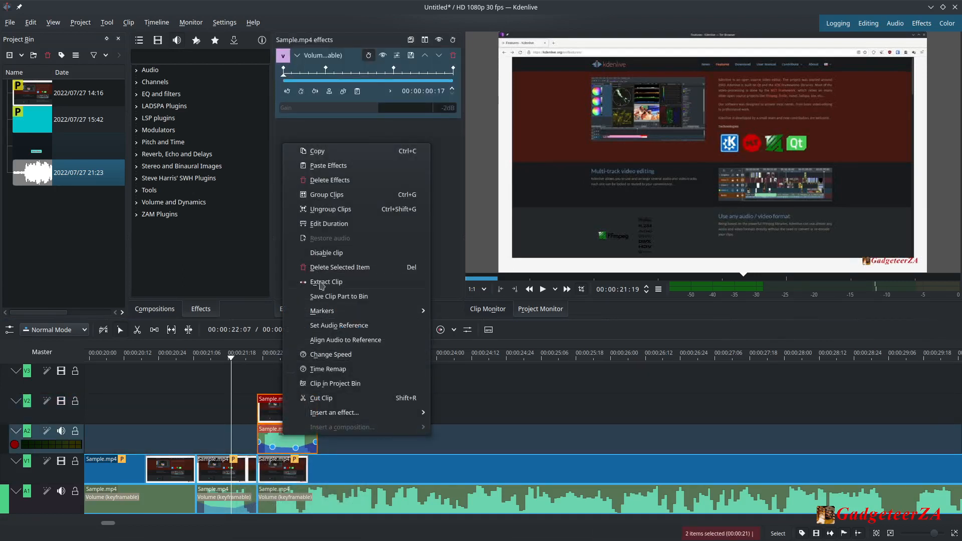
pyautogui.click(322, 210)
pyautogui.click(290, 443)
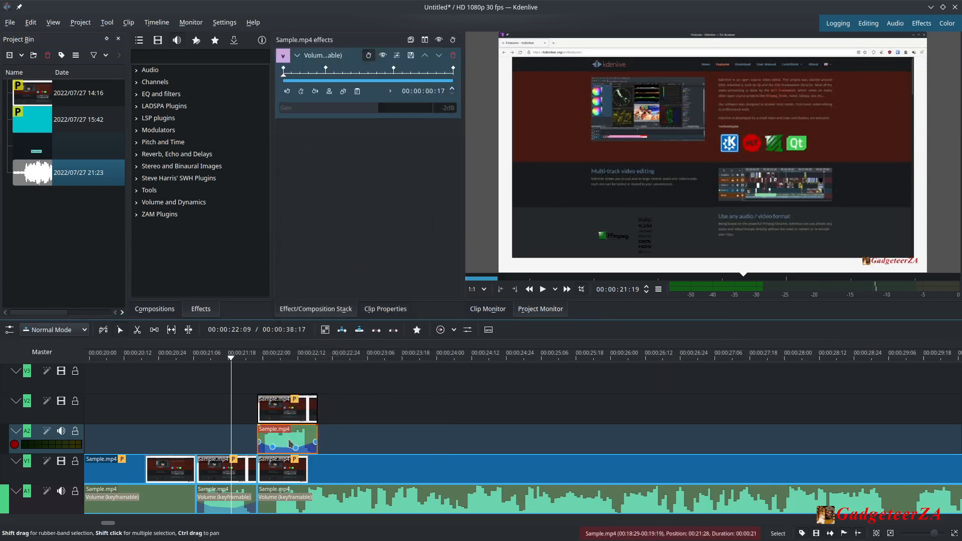
pyautogui.press('Delete')
# Stretch the V2 clip's end to about 00:00:23:05, then delete the clip.
pyautogui.moveTo(302, 411); pyautogui.dragTo(290, 438)
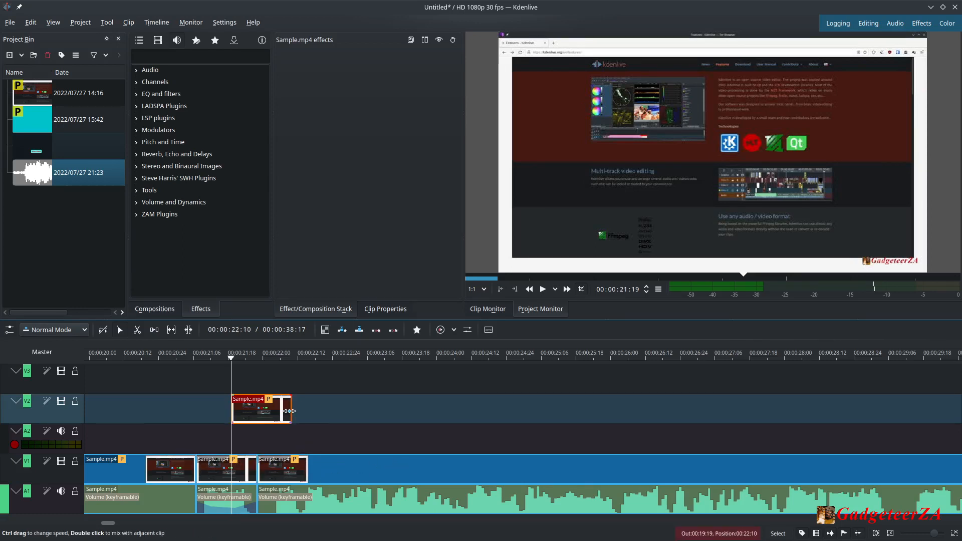
pyautogui.moveTo(288, 411); pyautogui.dragTo(400, 425)
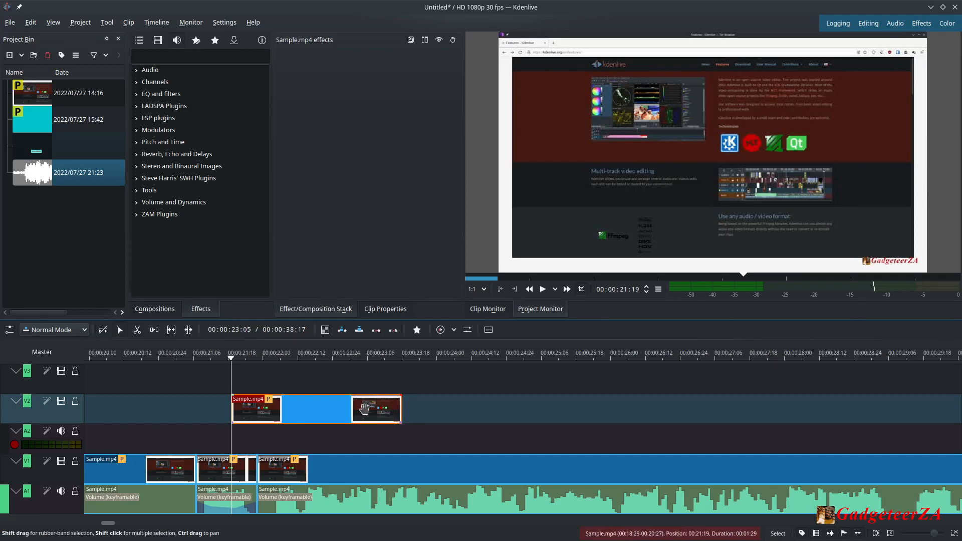
pyautogui.press('Delete')
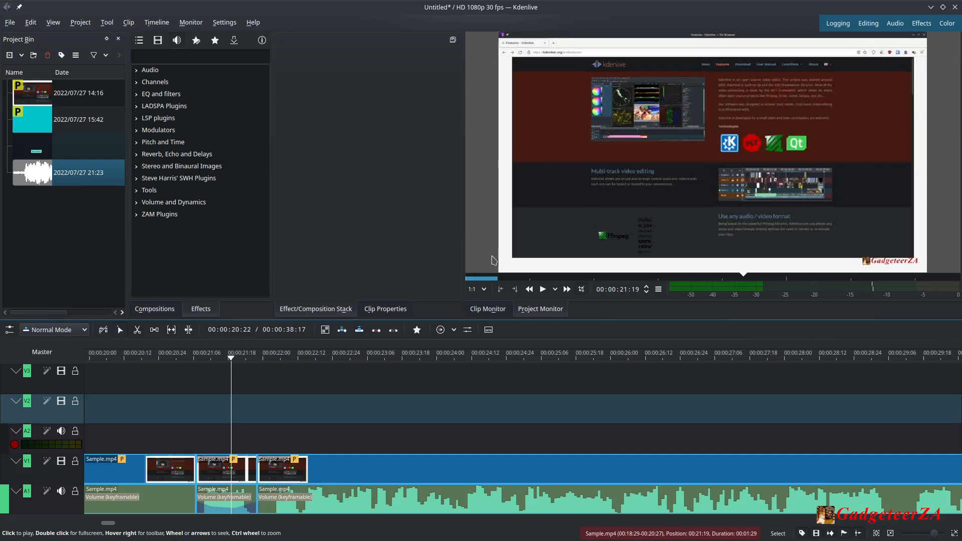
# Scrub the playhead through the edited segments to preview them frame by frame.
pyautogui.moveTo(233, 362); pyautogui.dragTo(362, 380)
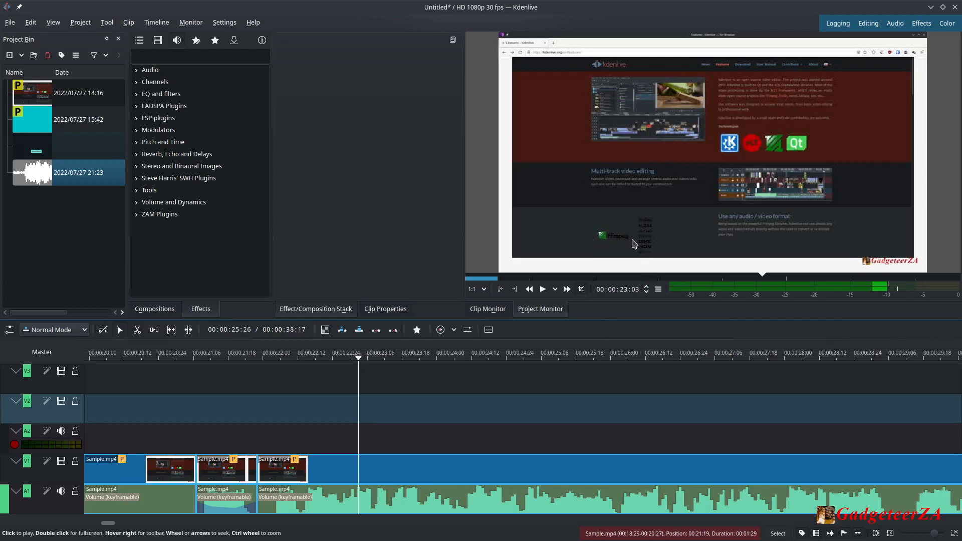
pyautogui.moveTo(358, 357); pyautogui.dragTo(334, 360)
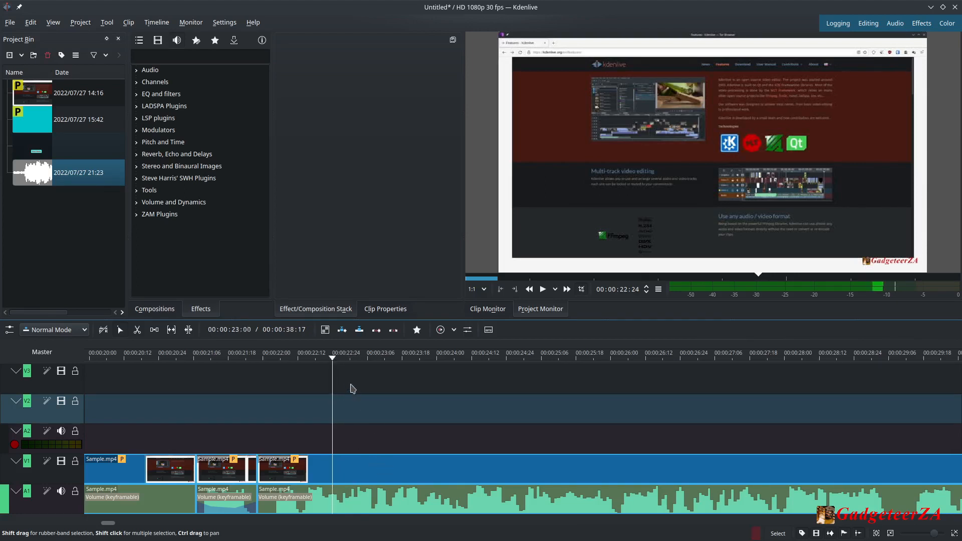
pyautogui.moveTo(332, 361); pyautogui.dragTo(466, 372)
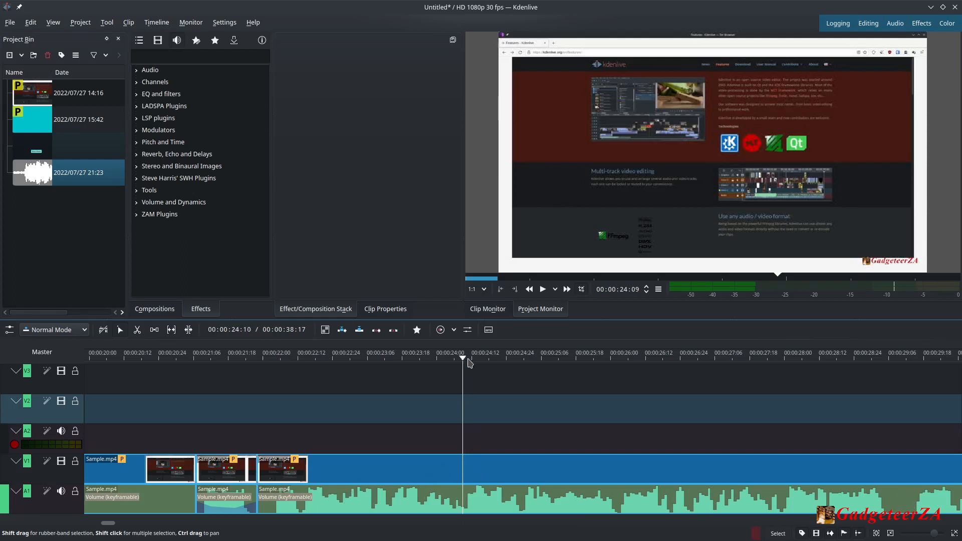
pyautogui.moveTo(466, 362)
pyautogui.mouseDown()
pyautogui.moveTo(477, 361)
pyautogui.moveTo(468, 368)
pyautogui.mouseUp()
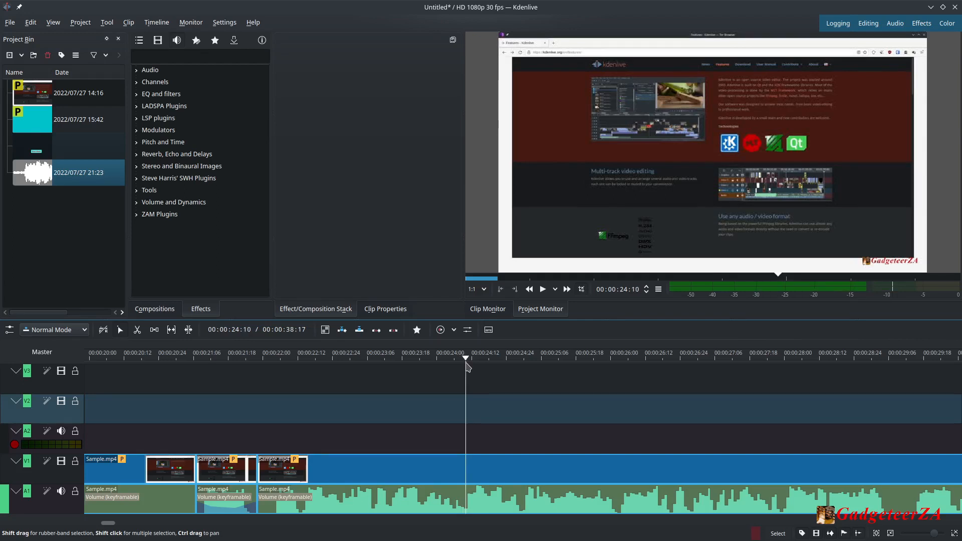
pyautogui.press('Left')
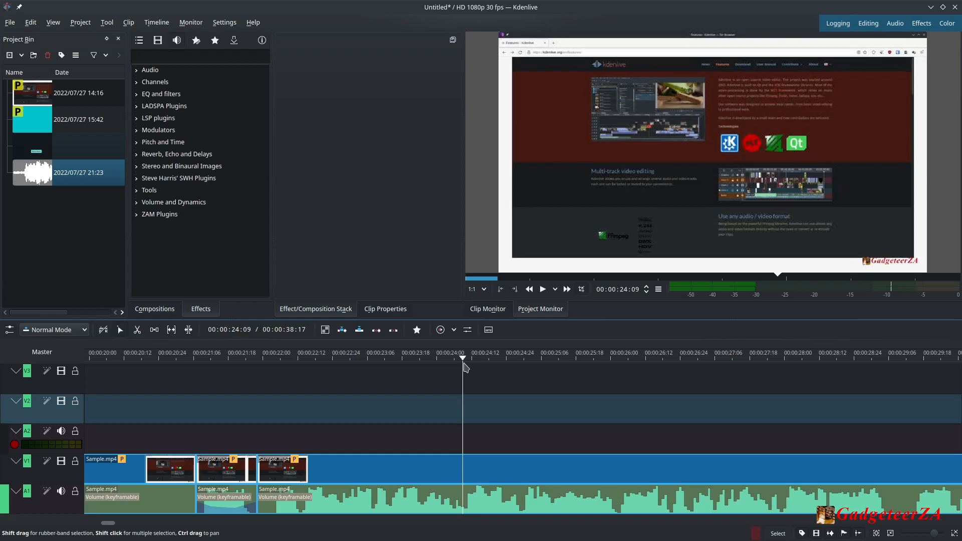
pyautogui.press('Left')
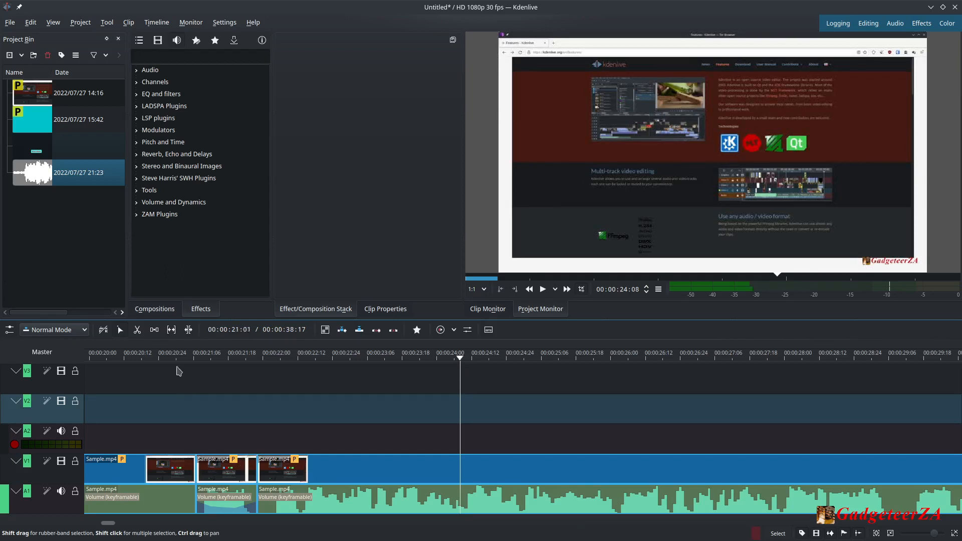
# Cut the timeline clip at about 00:00:24:08 with the Razor tool, then return to selection.
pyautogui.click(137, 330)
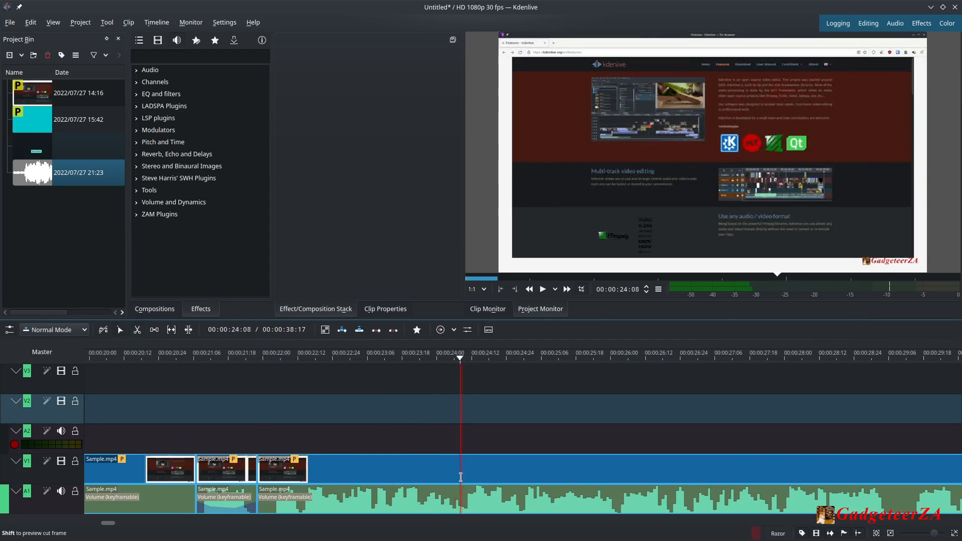
pyautogui.click(459, 475)
pyautogui.click(120, 331)
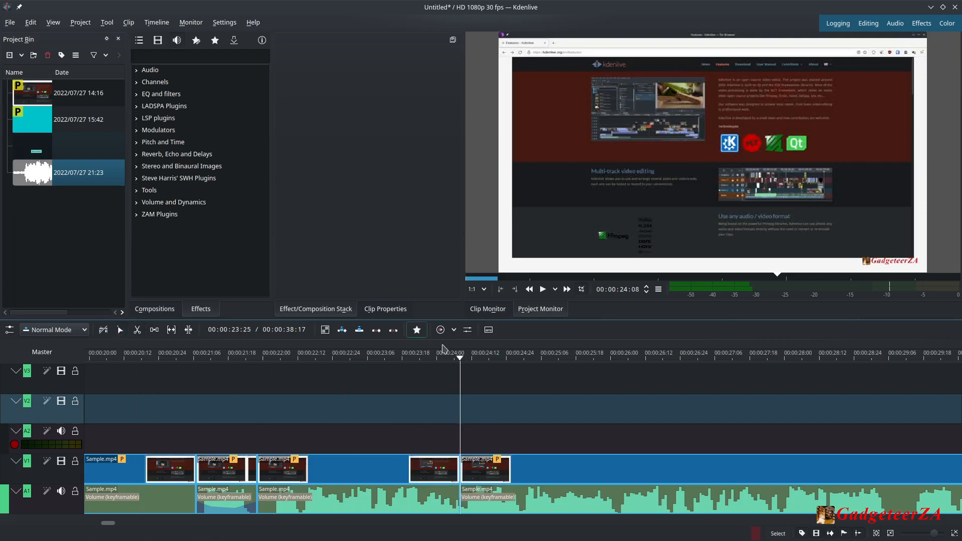
# Move the playhead to about 00:00:26:21 and cut the clip there as well with the Razor tool.
pyautogui.click(459, 360)
pyautogui.moveTo(458, 359); pyautogui.dragTo(675, 384)
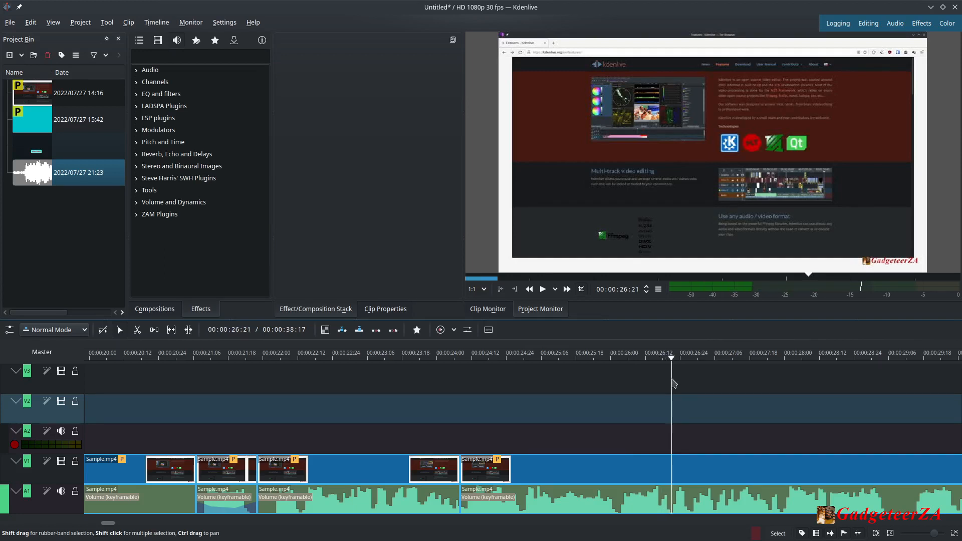
pyautogui.click(137, 330)
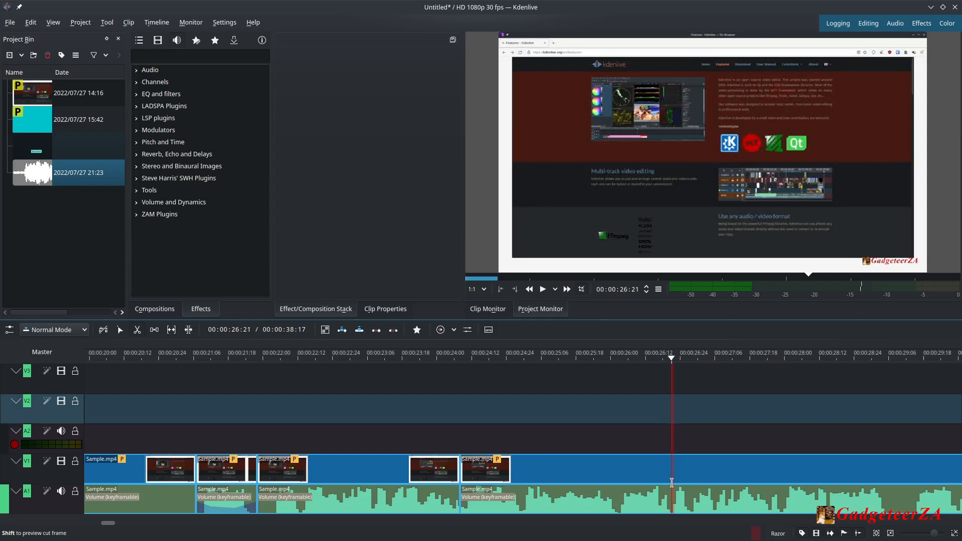
pyautogui.click(672, 489)
pyautogui.click(121, 329)
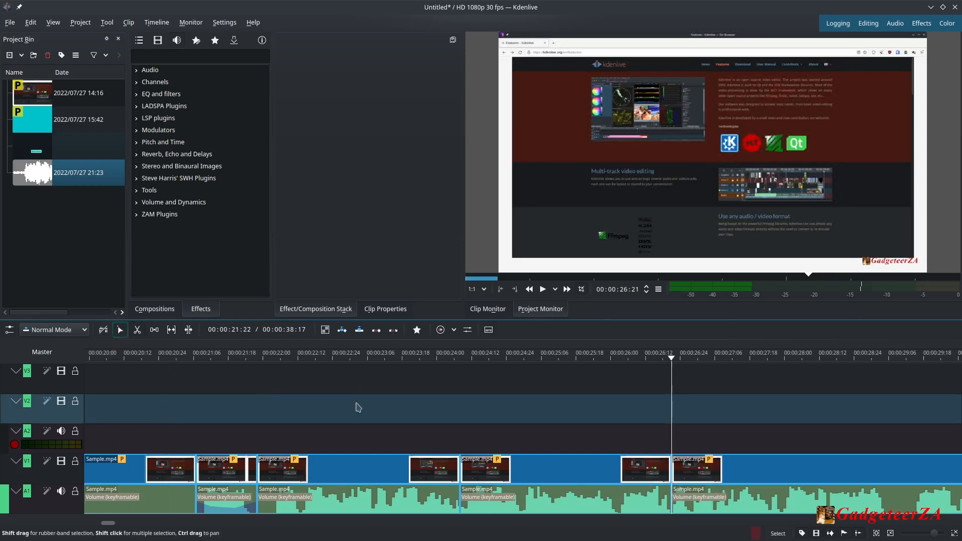
# Select the new middle segment and apply the Obscure effect from the Alpha, Mask and Keying video effects.
pyautogui.moveTo(673, 367); pyautogui.dragTo(483, 412)
pyautogui.click(540, 467)
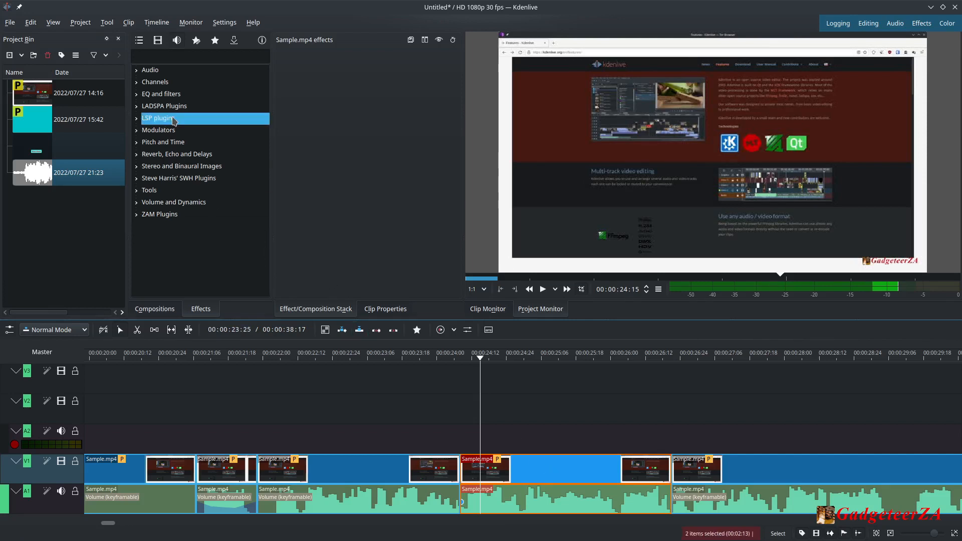
pyautogui.click(215, 41)
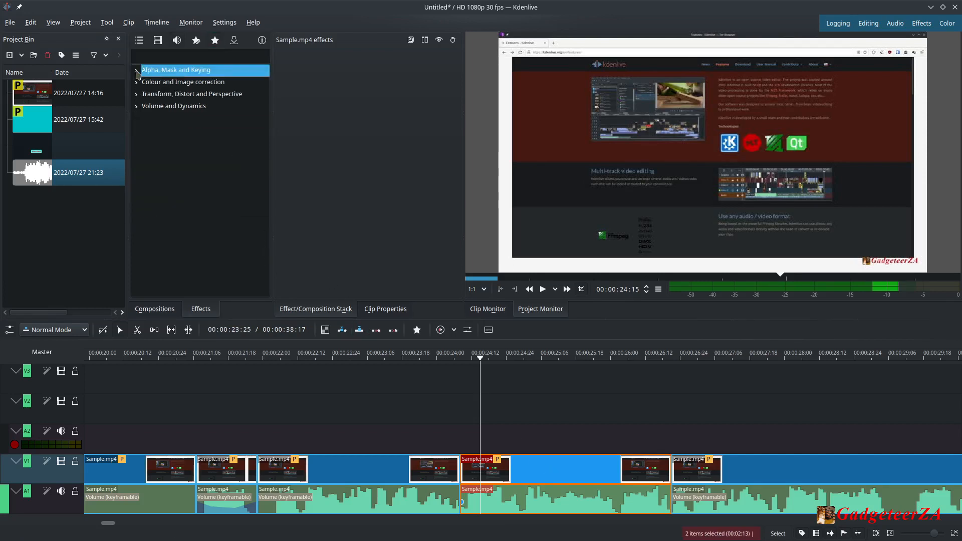
pyautogui.click(135, 71)
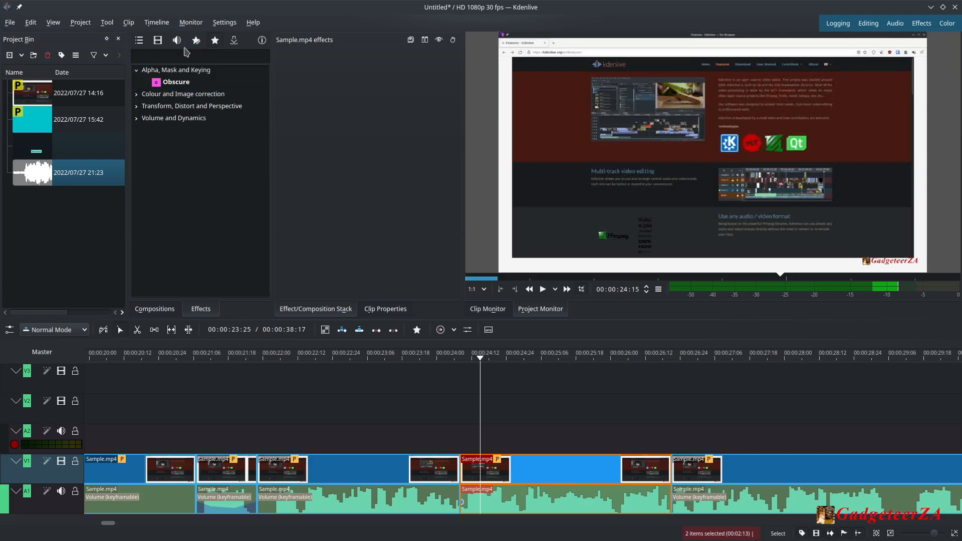
pyautogui.click(159, 45)
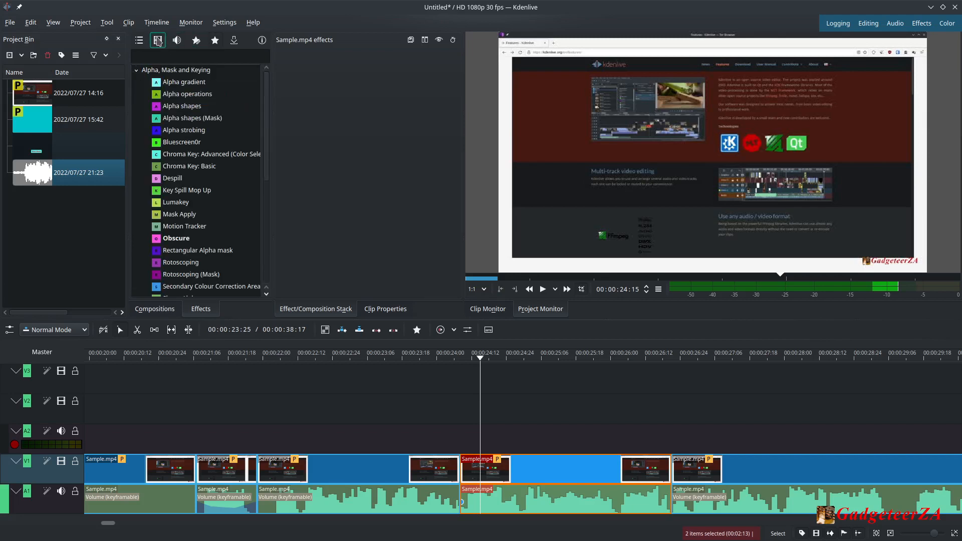
pyautogui.click(137, 72)
pyautogui.click(159, 73)
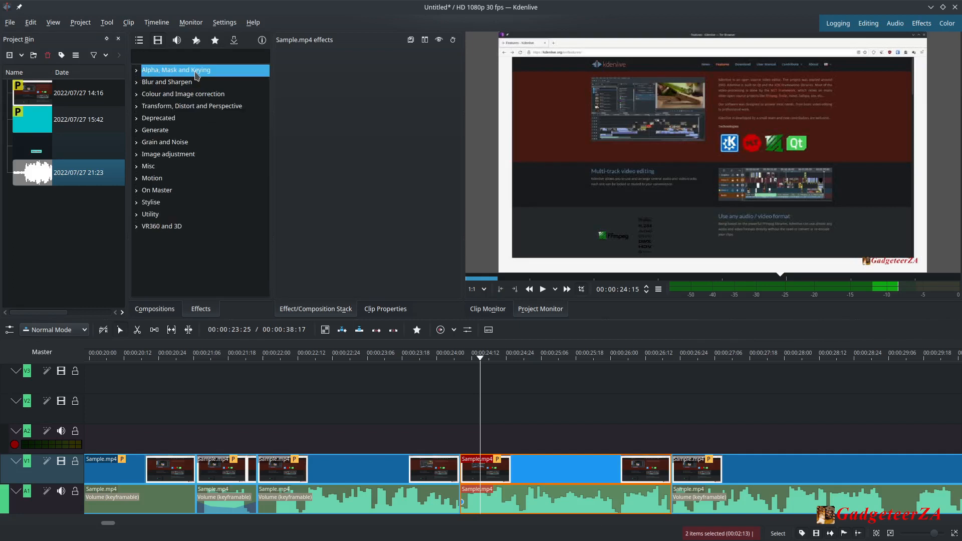
pyautogui.click(137, 75)
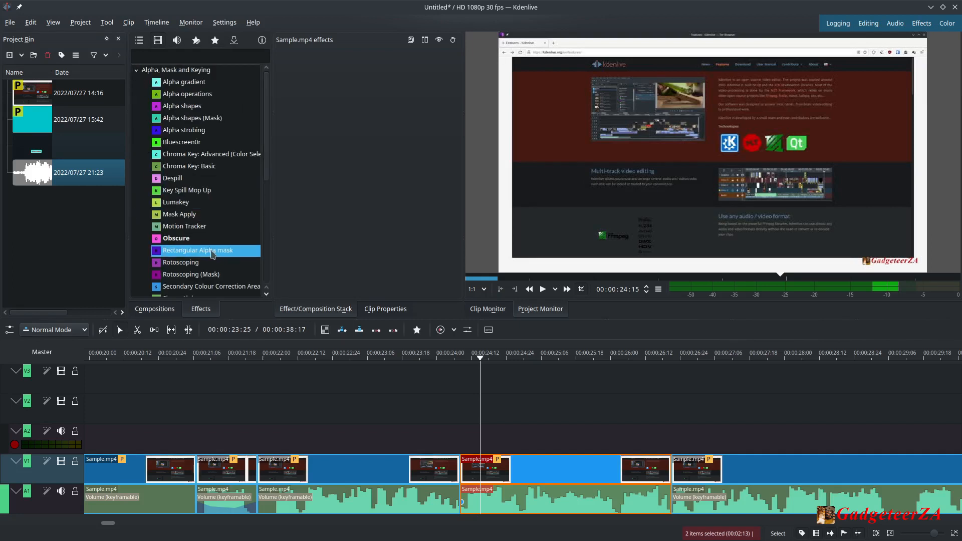
pyautogui.click(189, 242)
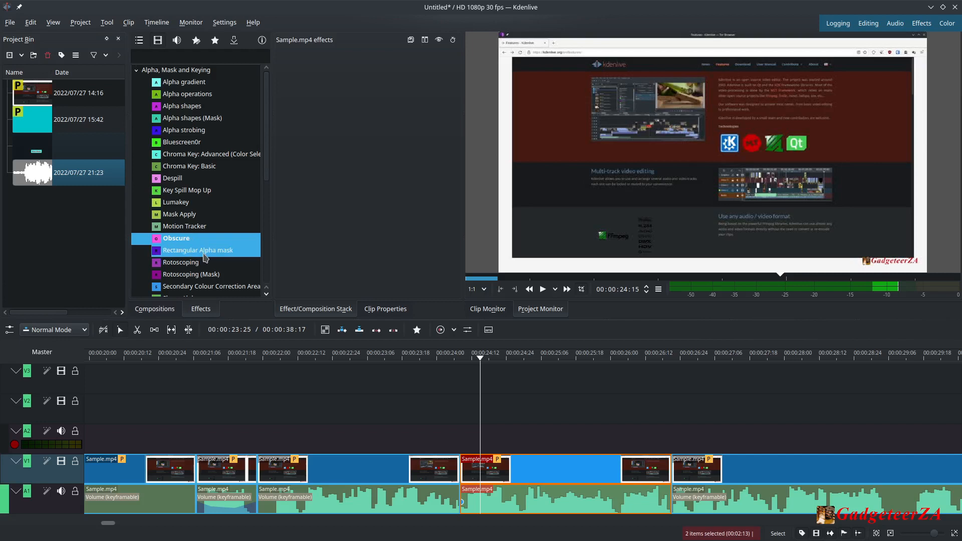
pyautogui.moveTo(181, 243); pyautogui.dragTo(573, 465)
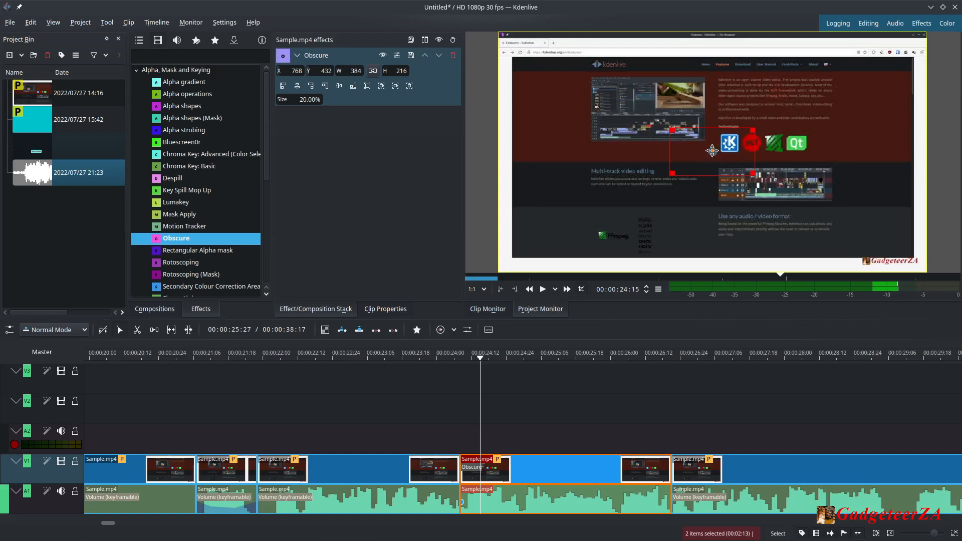
# Move and resize the Obscure rectangle in the monitor to cover the FFmpeg logo, about 187 by 75.
pyautogui.click(709, 153)
pyautogui.moveTo(709, 153); pyautogui.dragTo(636, 230)
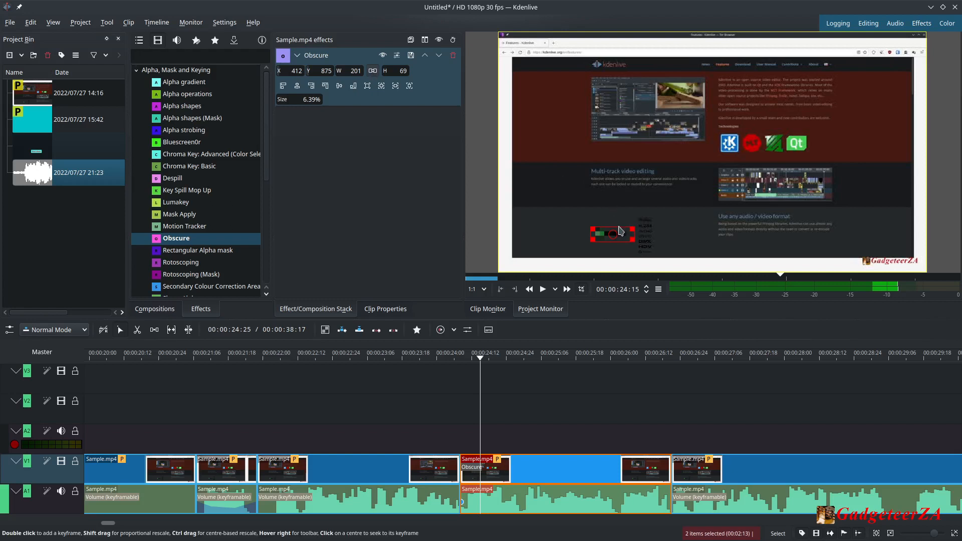
pyautogui.moveTo(633, 239); pyautogui.dragTo(665, 253)
pyautogui.moveTo(630, 249); pyautogui.dragTo(630, 242)
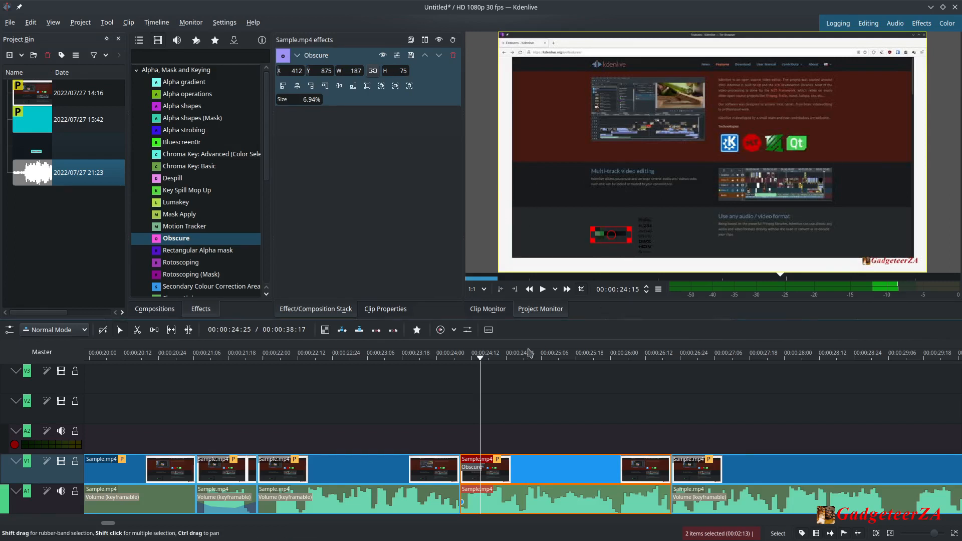
# Add the Color balance effect from Colour and Image correction to the middle video segment.
pyautogui.moveTo(481, 360); pyautogui.dragTo(526, 369)
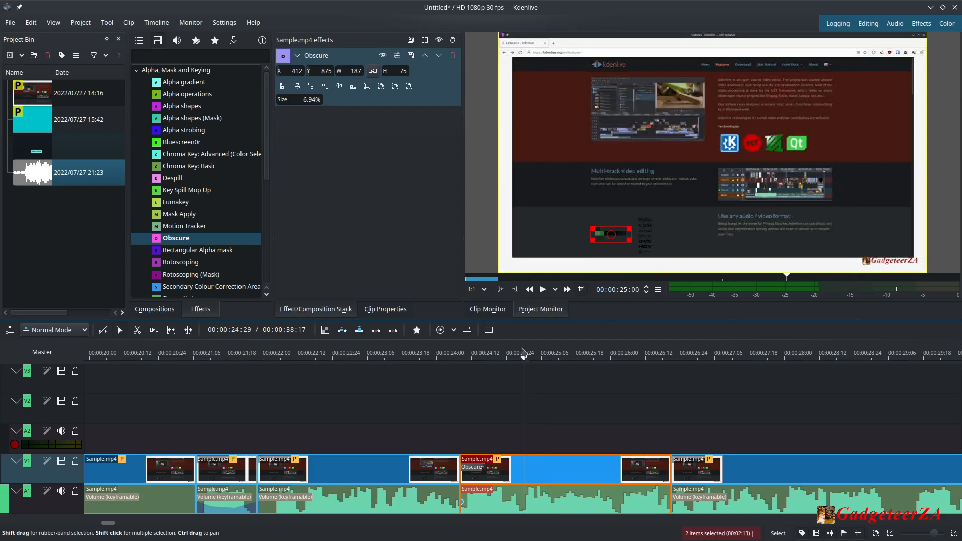
pyautogui.click(550, 498)
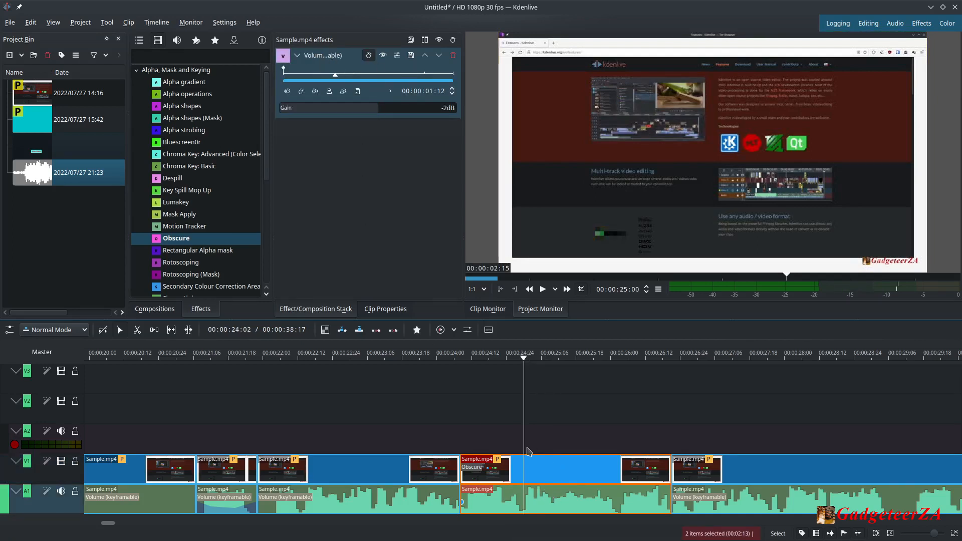
pyautogui.click(565, 473)
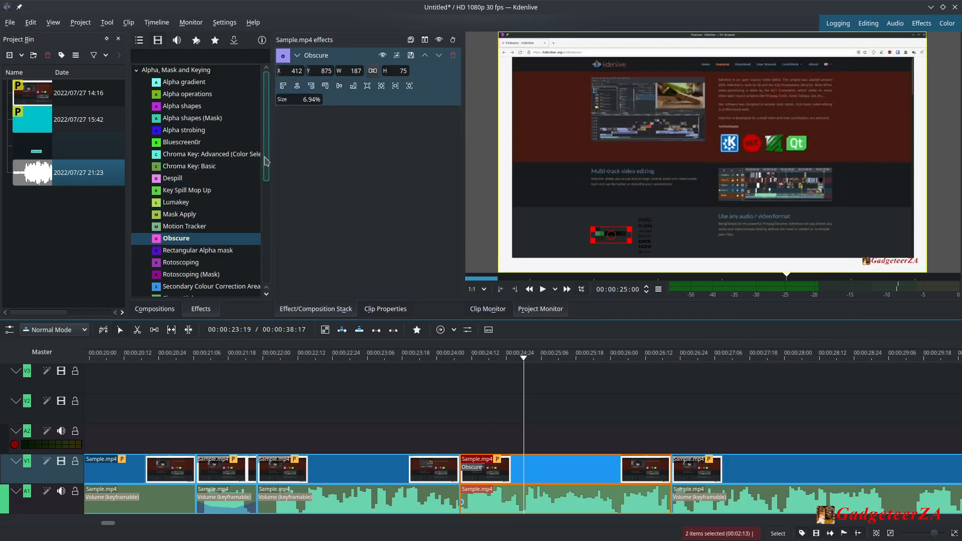
pyautogui.moveTo(268, 162); pyautogui.dragTo(268, 242)
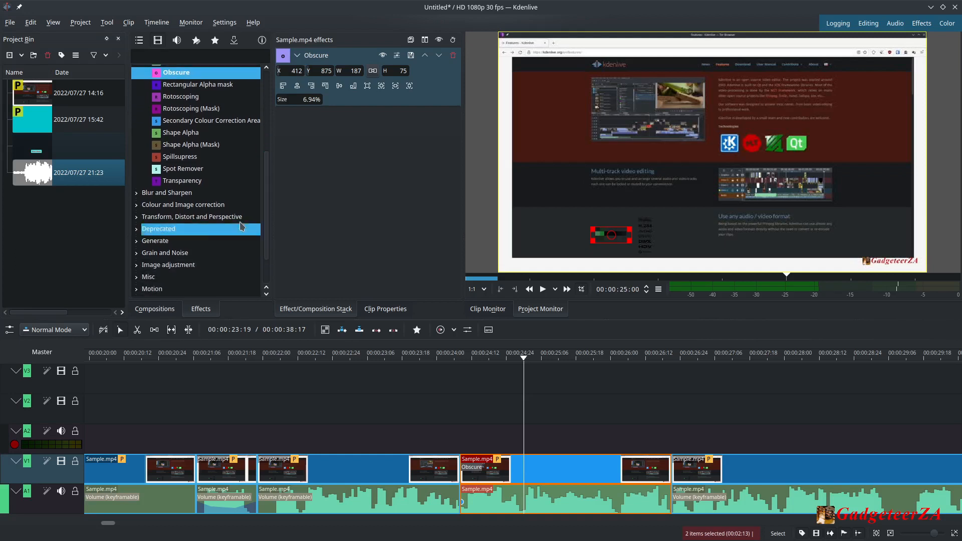
pyautogui.click(136, 205)
pyautogui.scroll(-4, 269, 180)
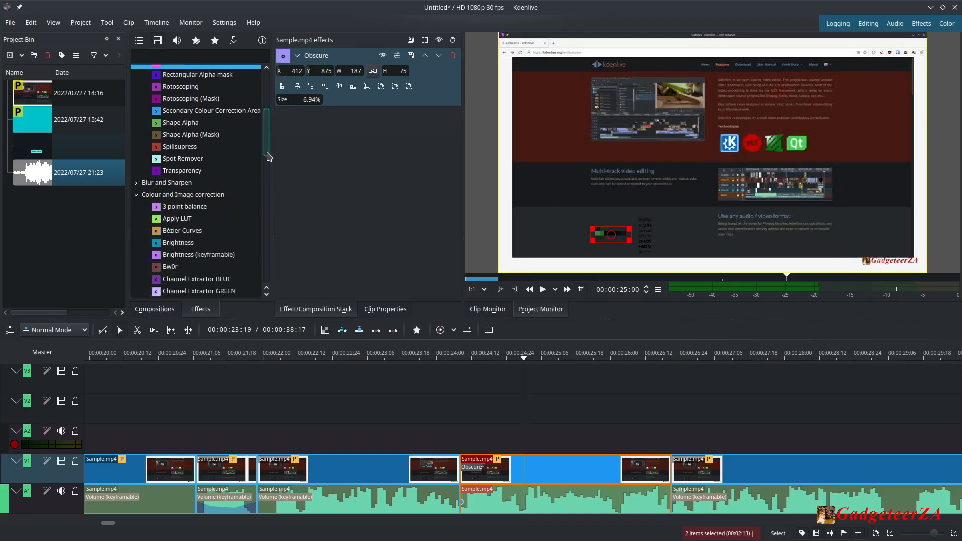
pyautogui.moveTo(268, 179); pyautogui.dragTo(267, 186)
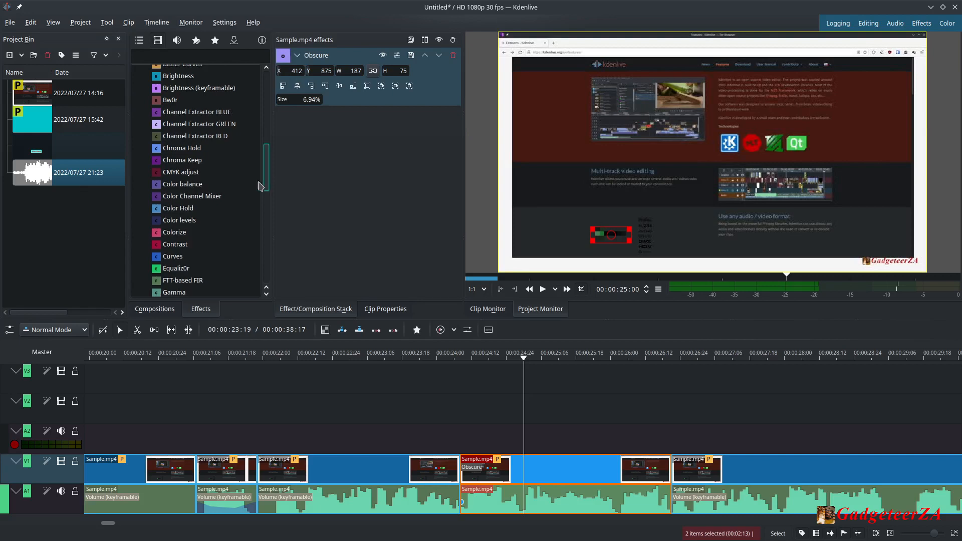
pyautogui.click(185, 185)
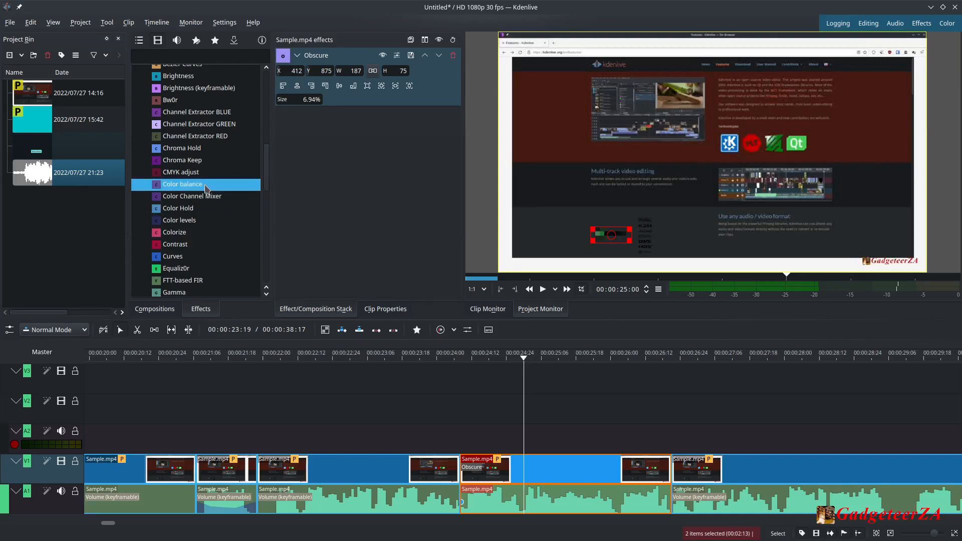
pyautogui.moveTo(205, 186); pyautogui.dragTo(567, 472)
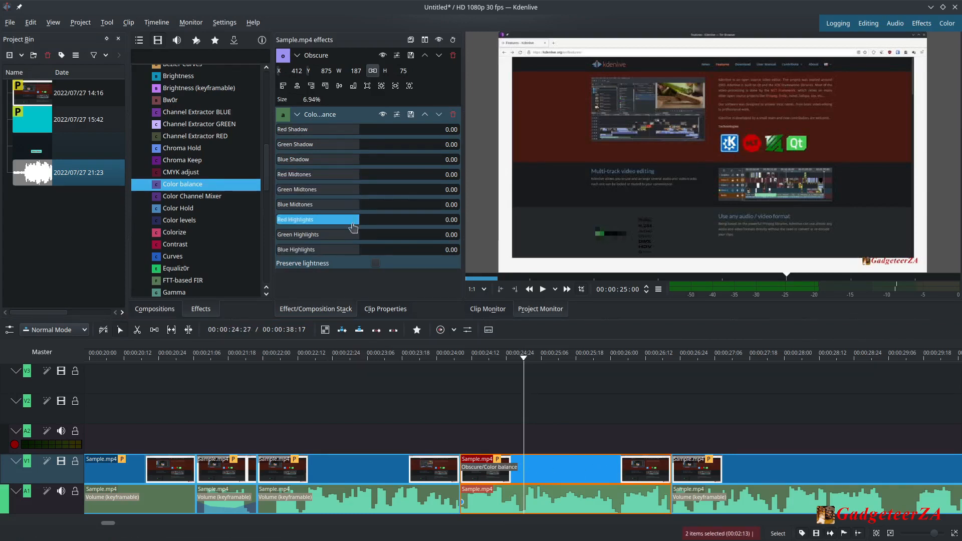
# Set the Color balance Red Highlights to -0.60 and Blue Shadow to 0.51.
pyautogui.moveTo(358, 224); pyautogui.dragTo(311, 223)
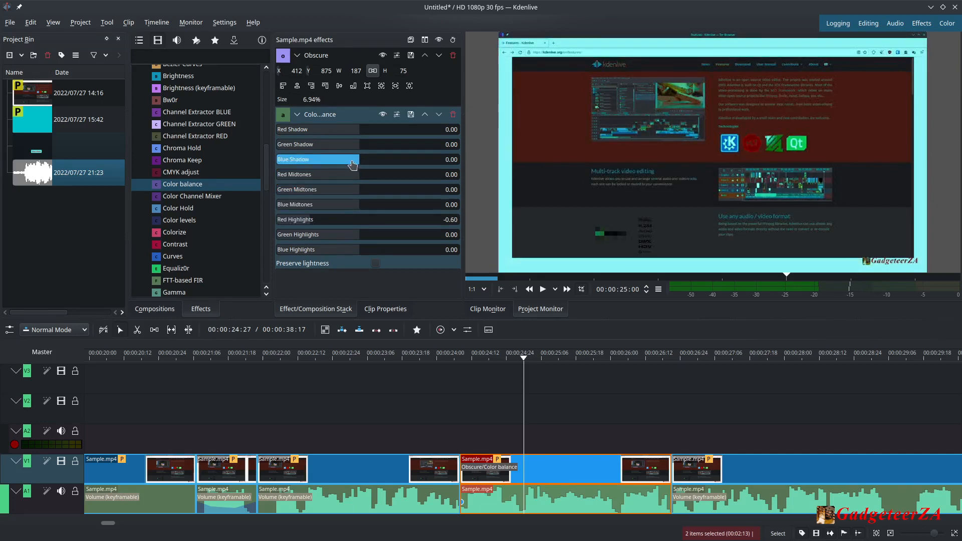
pyautogui.moveTo(353, 164); pyautogui.dragTo(405, 173)
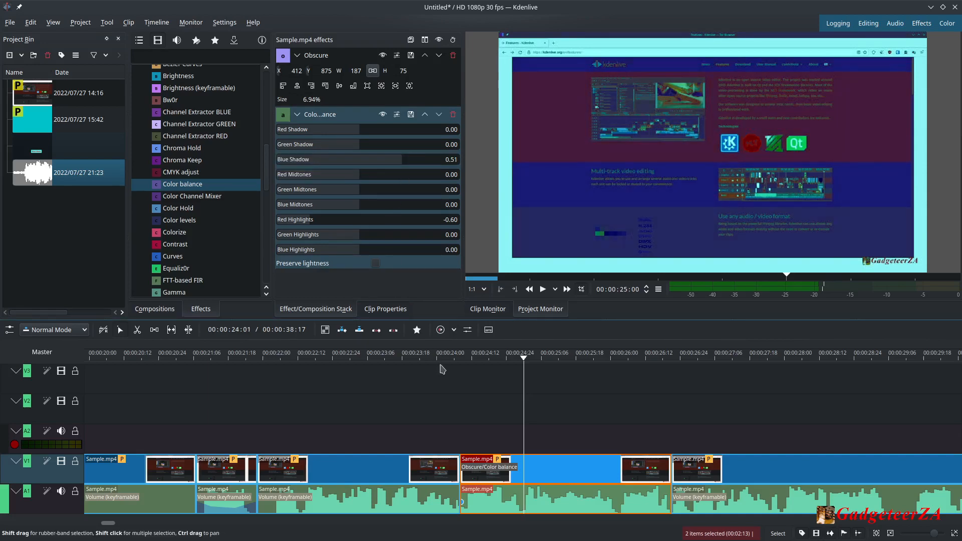
# Add a short fade-in to the start of the middle video segment.
pyautogui.moveTo(525, 361); pyautogui.dragTo(422, 412)
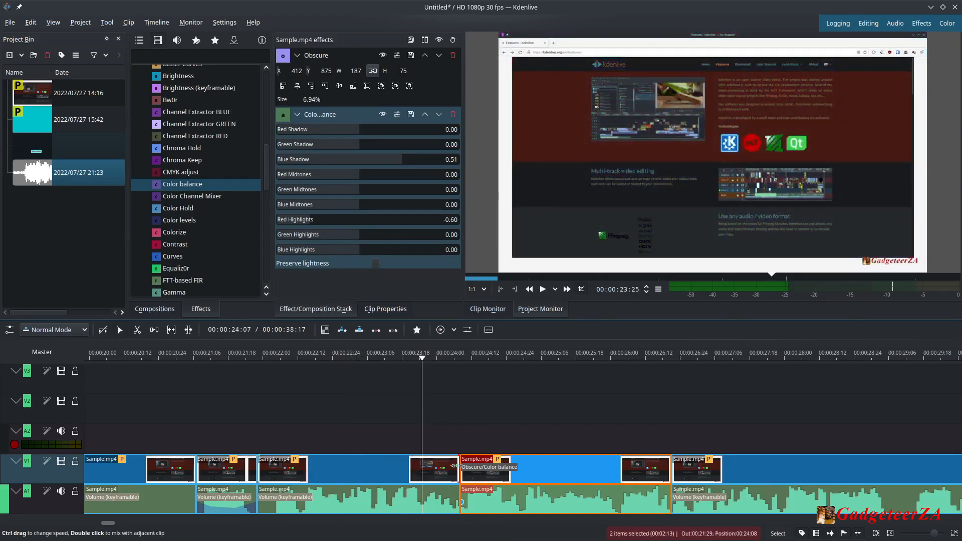
pyautogui.moveTo(458, 459); pyautogui.dragTo(466, 461)
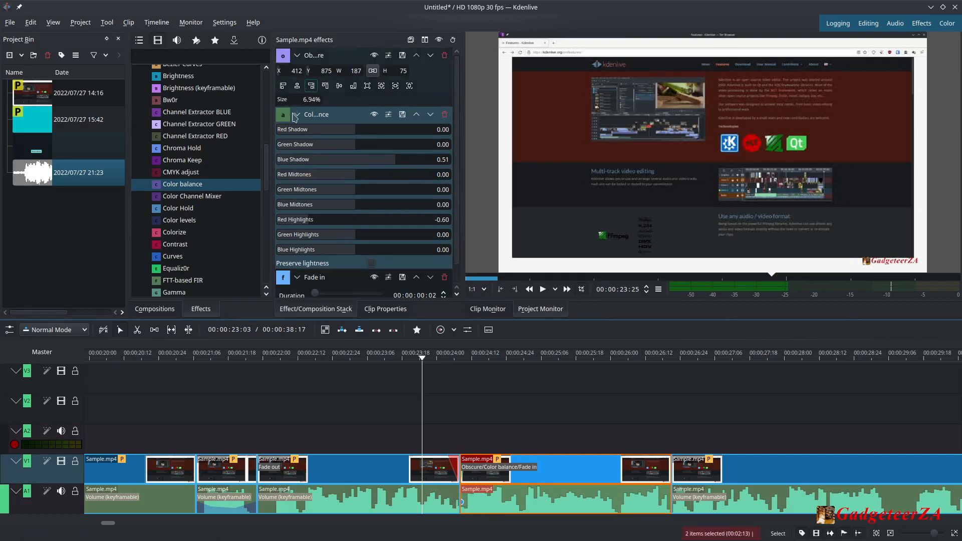
# Collapse the Obscure and Color balance effects in the stack, leaving the Fade in effect expanded.
pyautogui.click(297, 56)
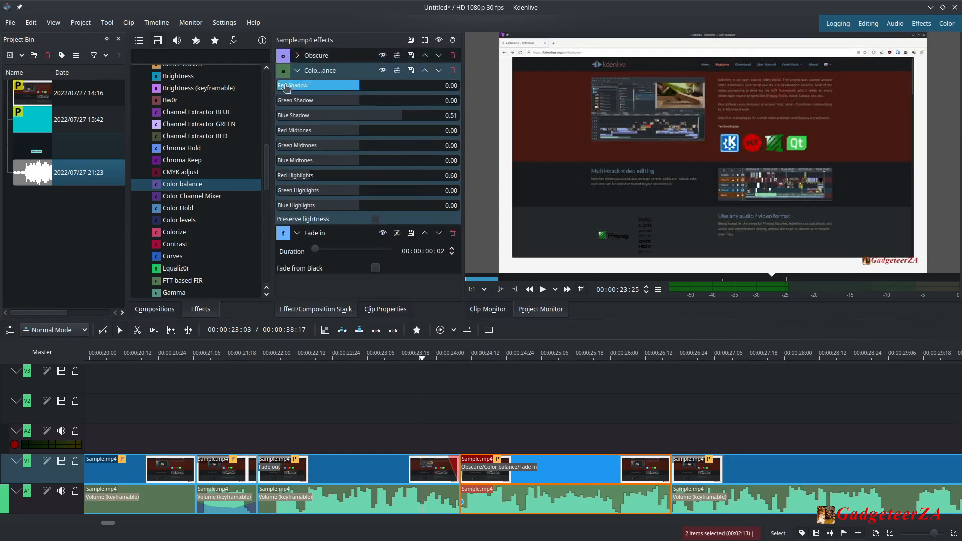
pyautogui.click(297, 70)
pyautogui.click(297, 85)
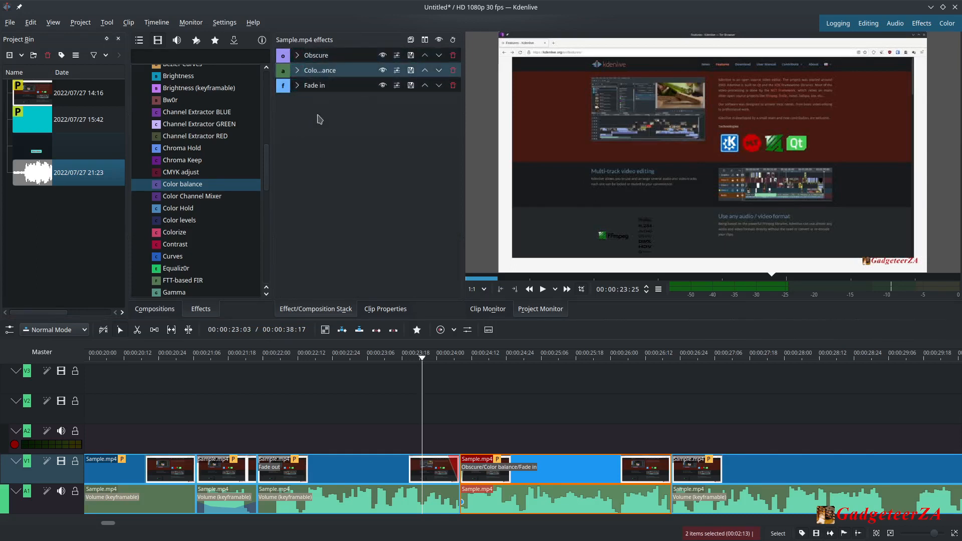
pyautogui.click(297, 85)
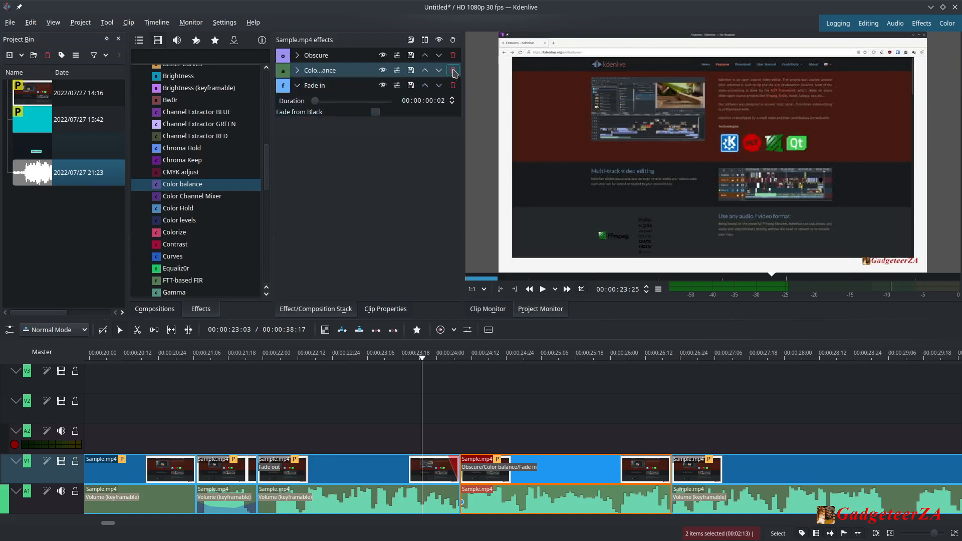
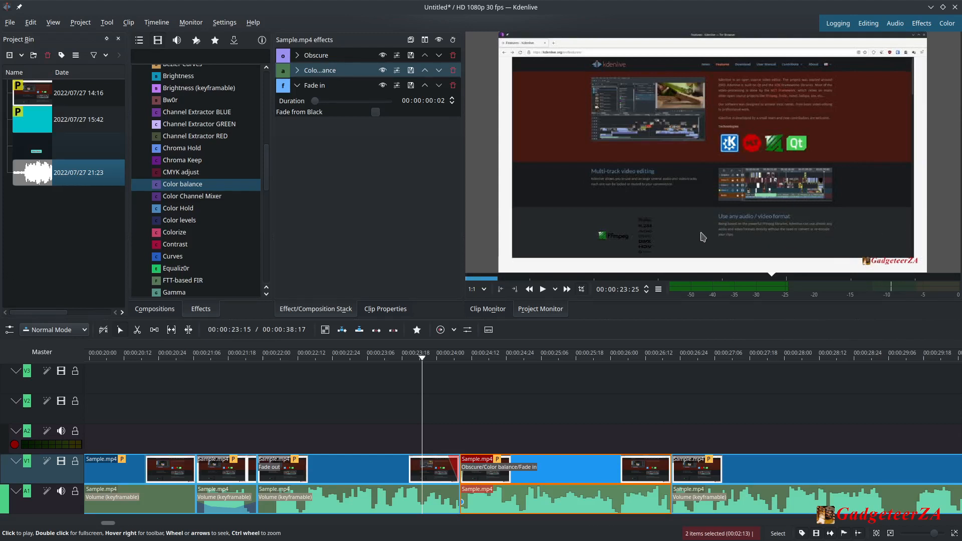
# Create a new title clip in the project bin and add the GadgeteerZA Logo.png image to it.
pyautogui.click(50, 216)
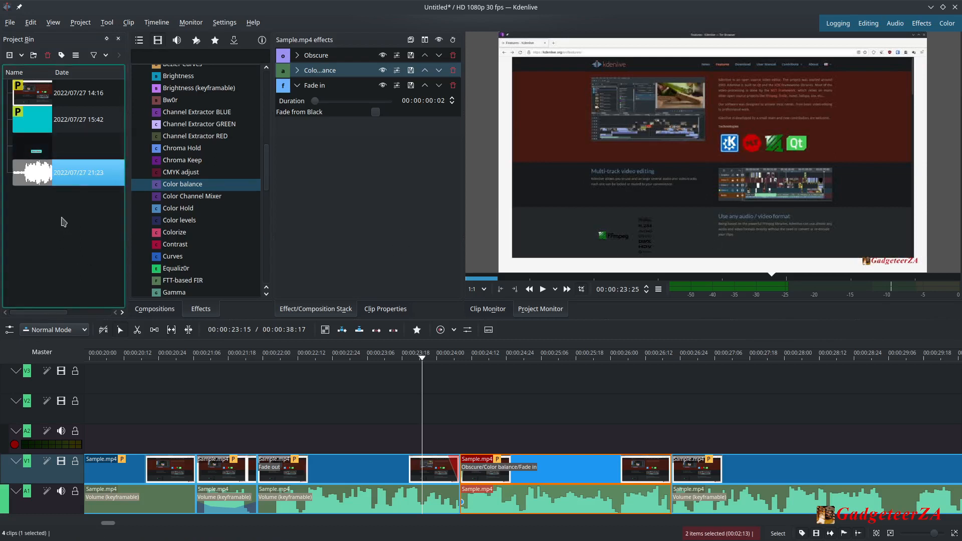
pyautogui.rightClick(50, 217)
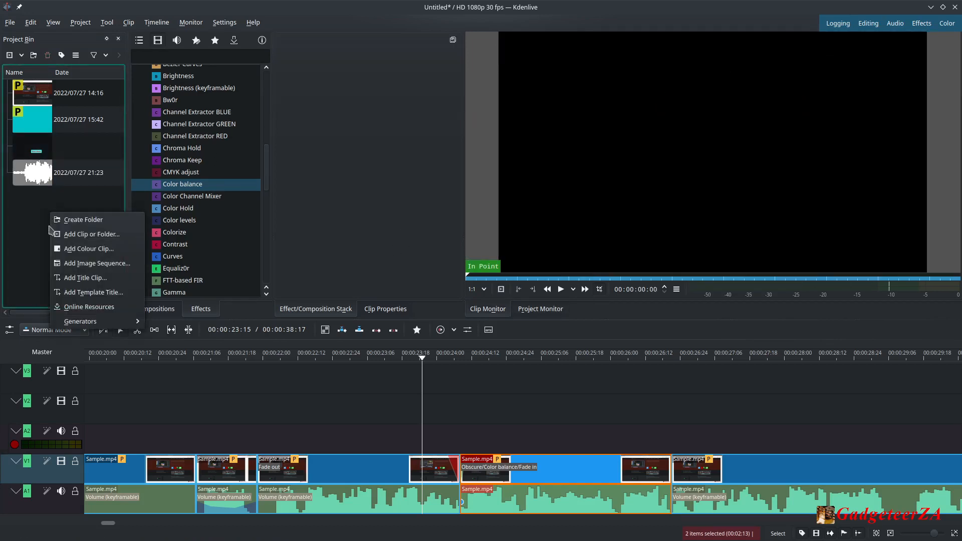
pyautogui.click(69, 282)
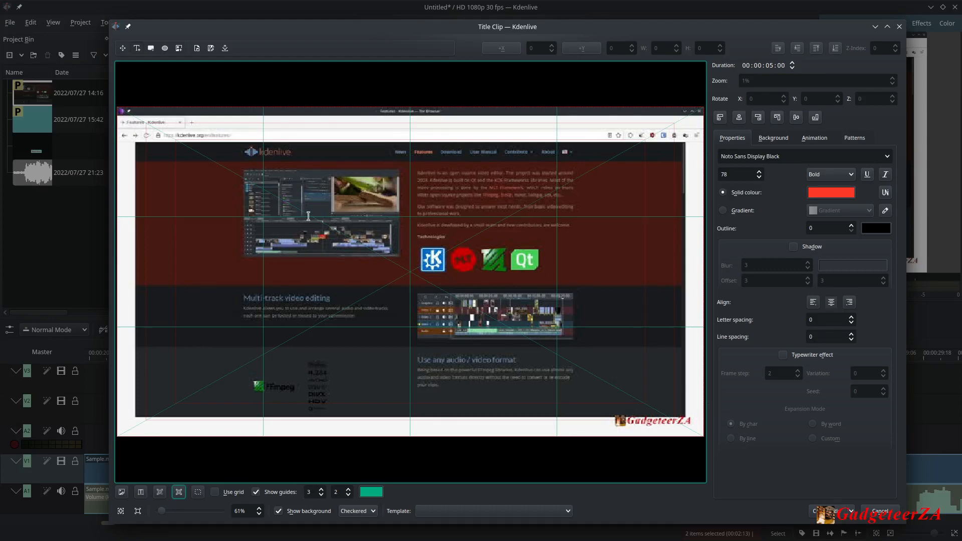
pyautogui.click(178, 49)
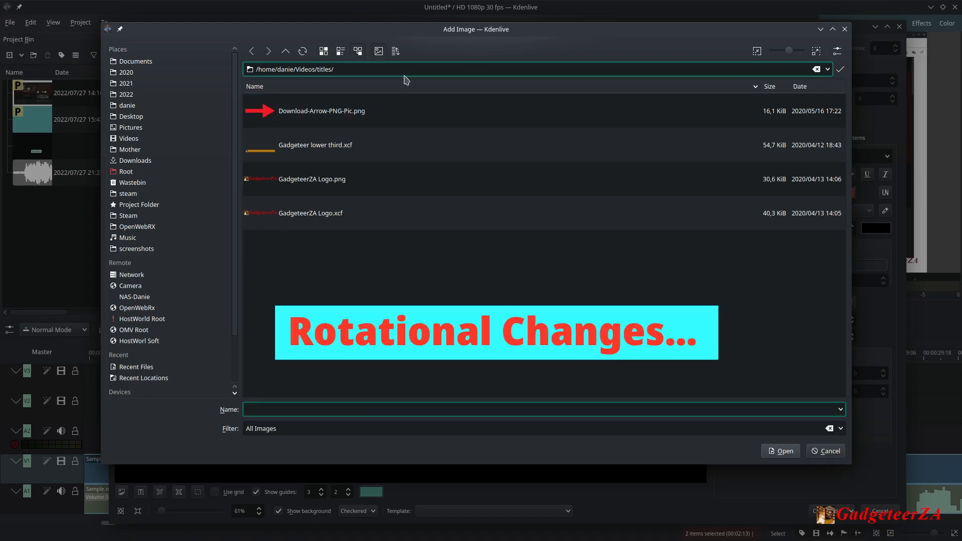
pyautogui.click(311, 183)
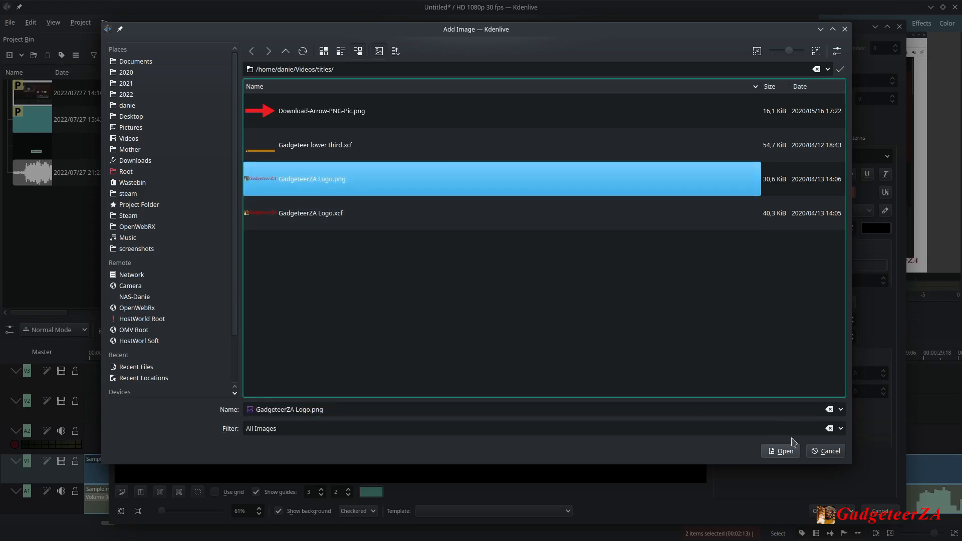
pyautogui.click(775, 453)
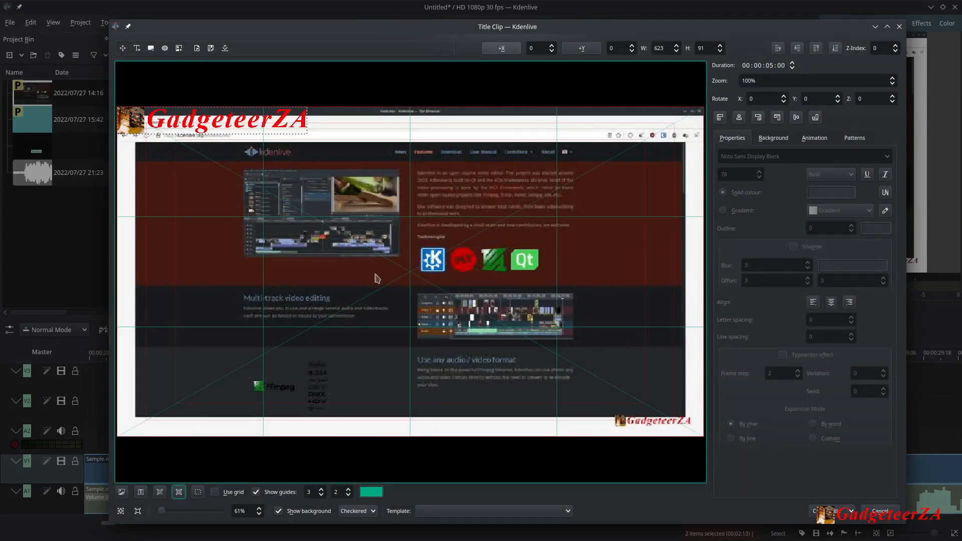
# Move the logo to the lower-left corner, set its zoom to 40%, and create the title clip.
pyautogui.moveTo(243, 121); pyautogui.dragTo(266, 398)
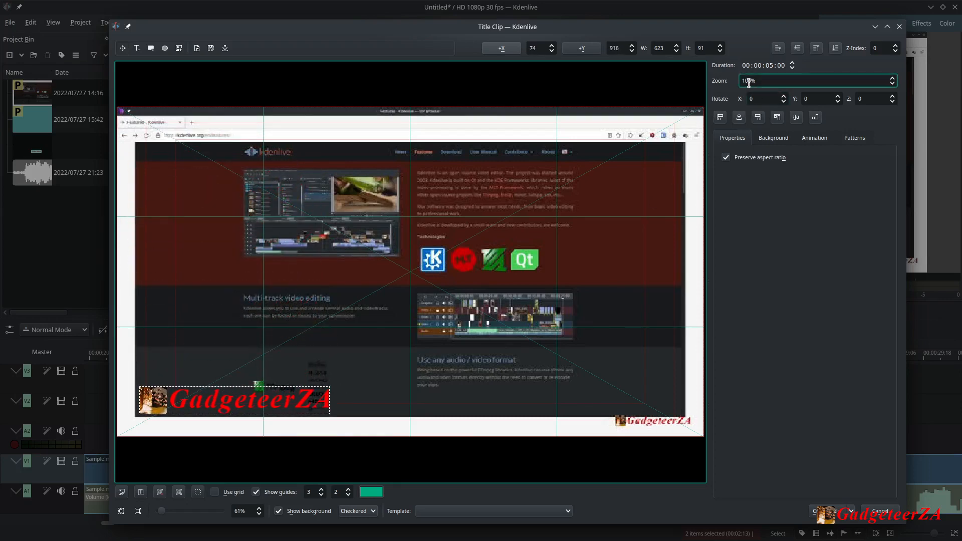
pyautogui.moveTo(748, 83); pyautogui.dragTo(734, 81)
pyautogui.write('4')
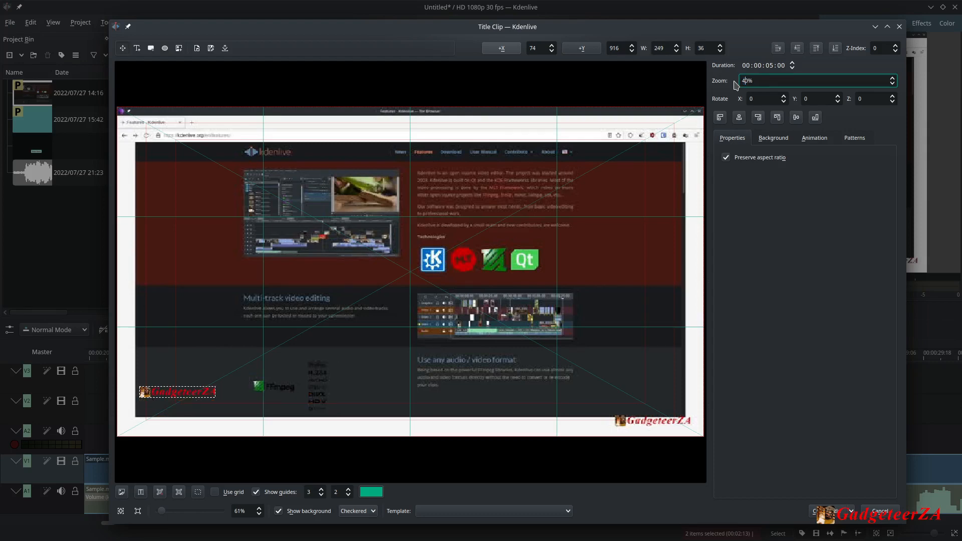
pyautogui.moveTo(192, 392); pyautogui.dragTo(192, 403)
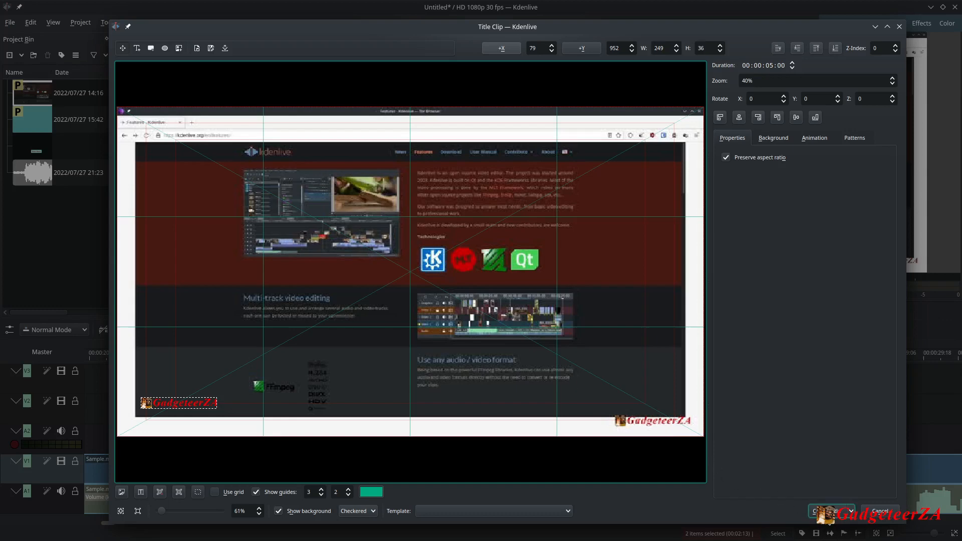
pyautogui.click(832, 511)
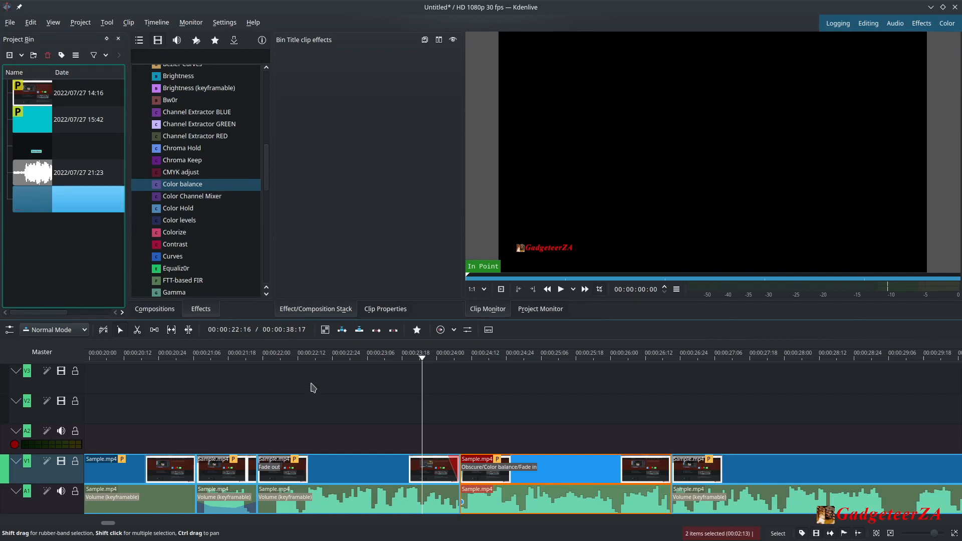
# Place the title clip at the start of track V3 and stretch it to the end of the timeline.
pyautogui.scroll(-4, 308, 387)
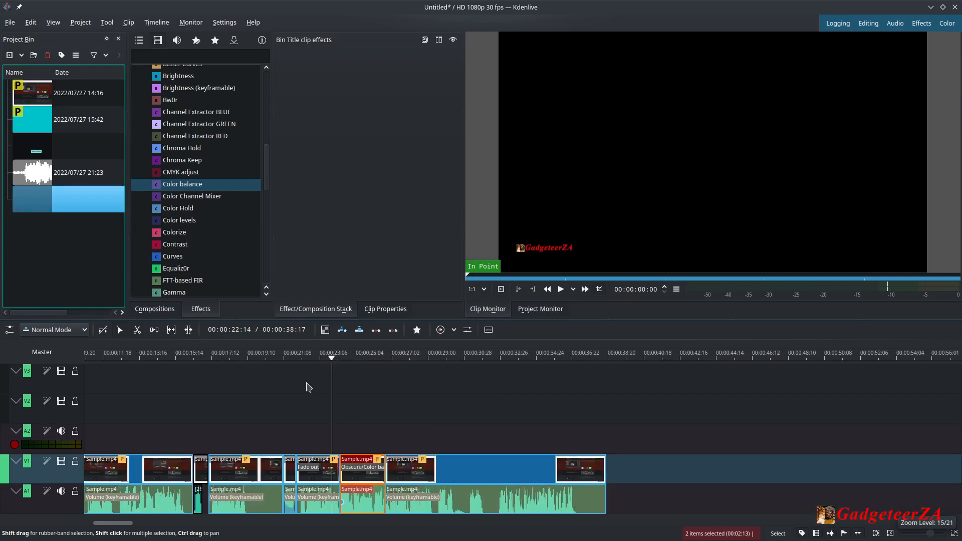
pyautogui.scroll(1, 308, 387)
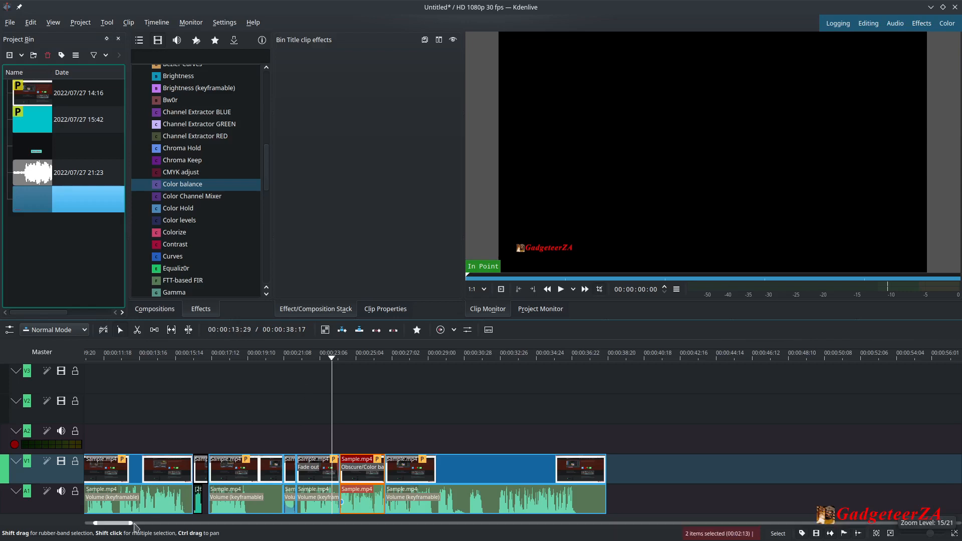
pyautogui.moveTo(124, 524); pyautogui.dragTo(113, 523)
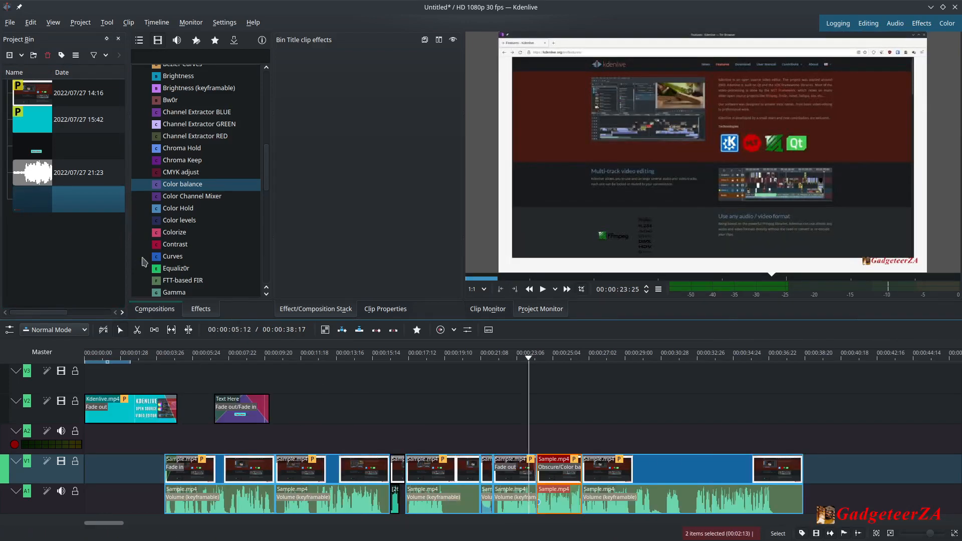
pyautogui.click(42, 203)
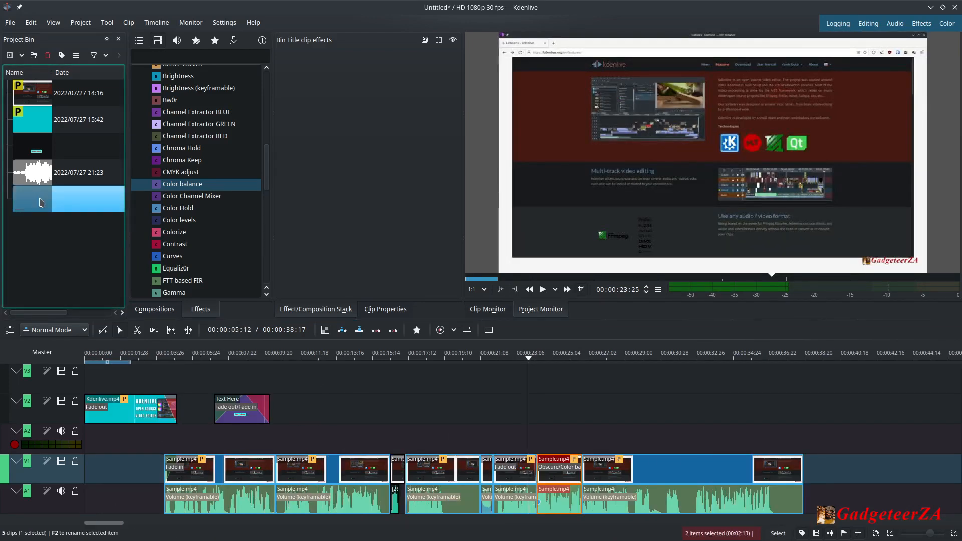
pyautogui.moveTo(42, 203); pyautogui.dragTo(86, 378)
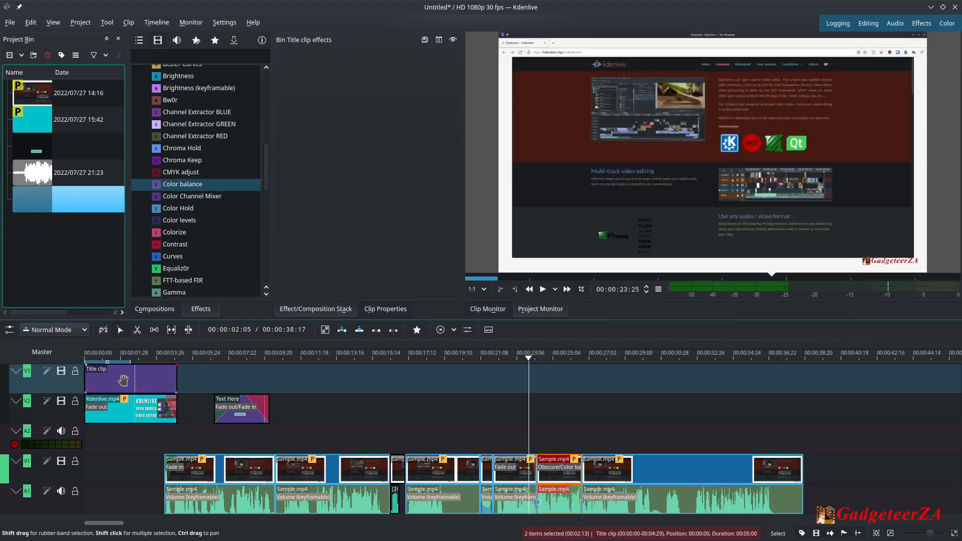
pyautogui.moveTo(177, 380); pyautogui.dragTo(802, 394)
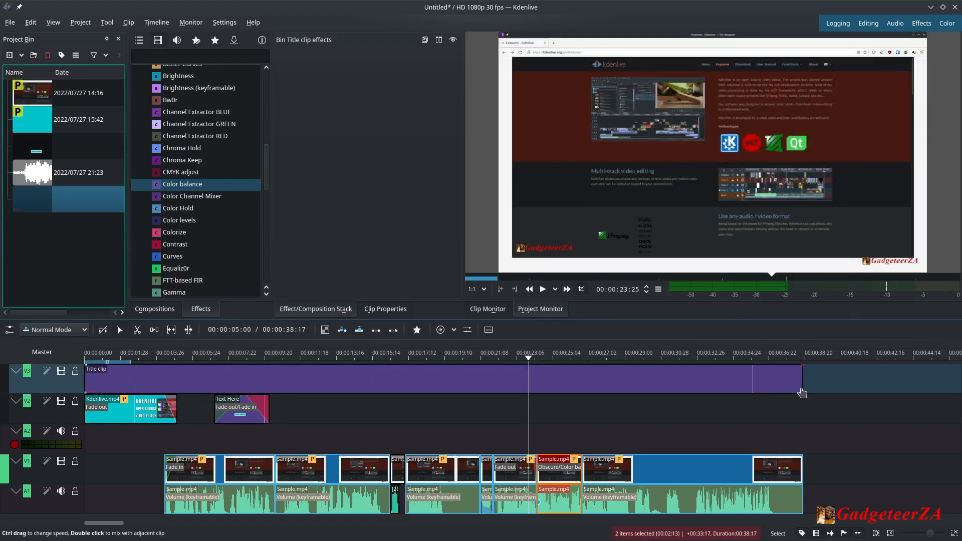
# Add short fade-outs to the end of the title clip and the last video clip.
pyautogui.click(793, 357)
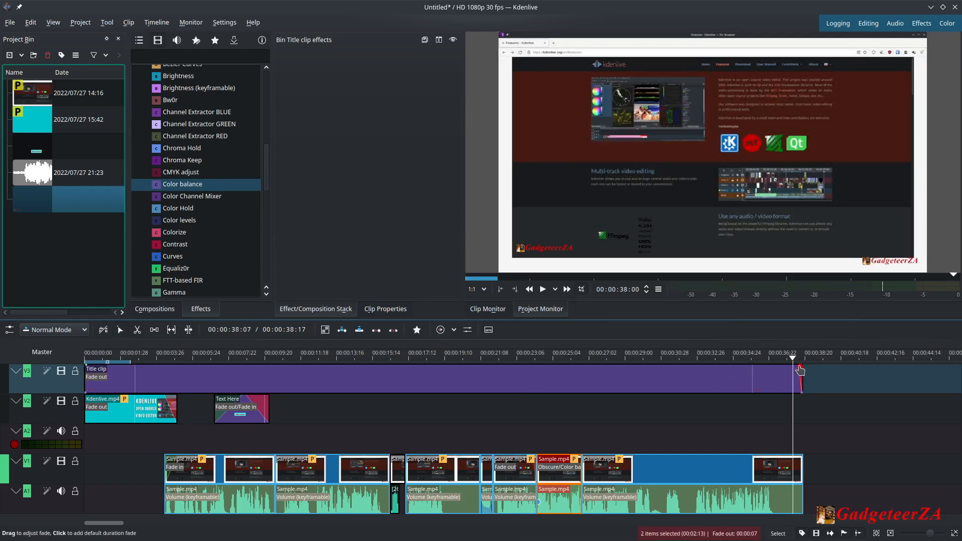
pyautogui.moveTo(801, 370); pyautogui.dragTo(799, 371)
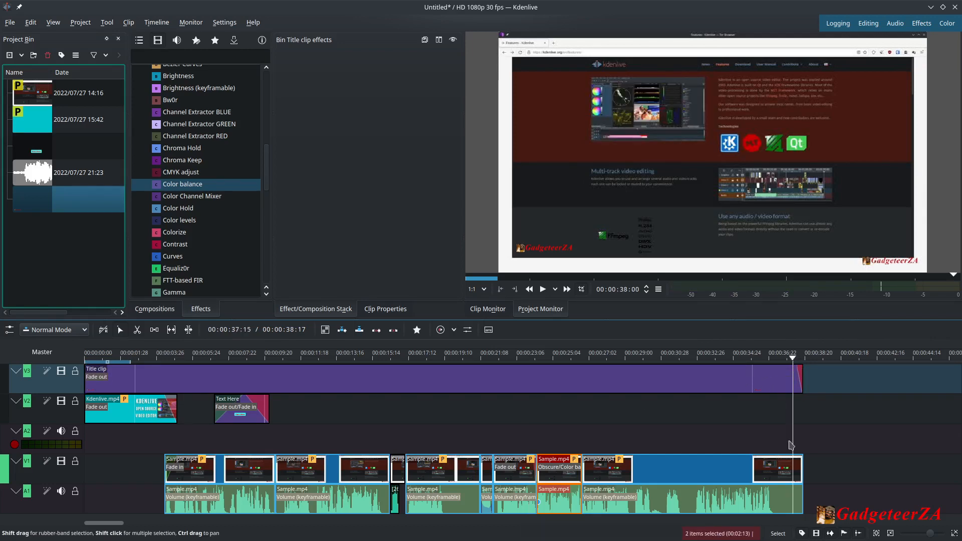
pyautogui.moveTo(802, 461); pyautogui.dragTo(798, 460)
# Play back the end of the timeline and jump through the project to preview the edit.
pyautogui.moveTo(796, 359); pyautogui.dragTo(698, 367)
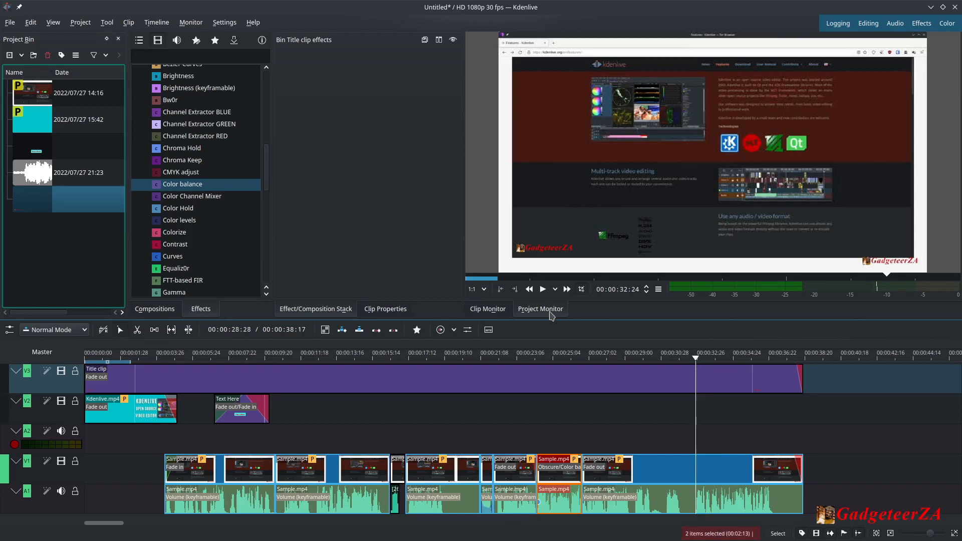
pyautogui.click(543, 290)
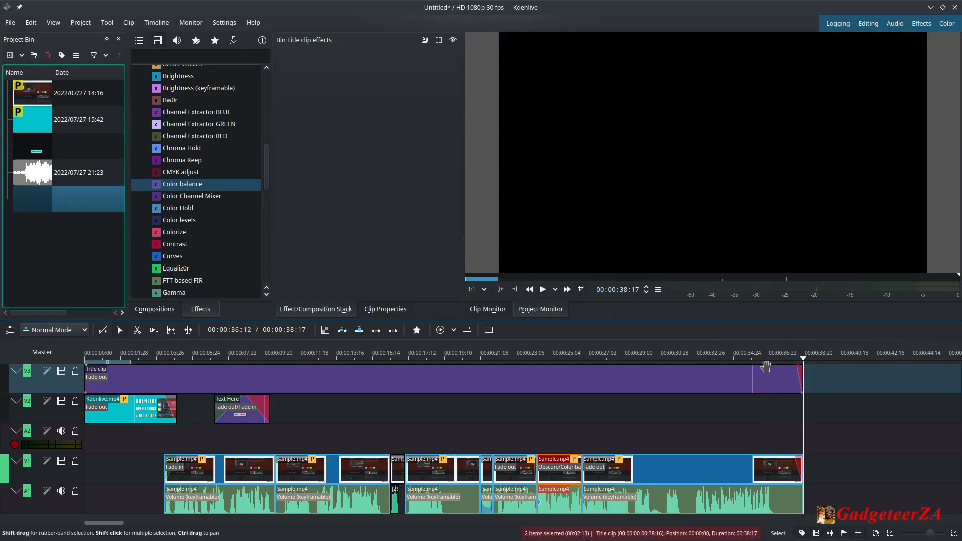
pyautogui.click(131, 355)
pyautogui.press('Home')
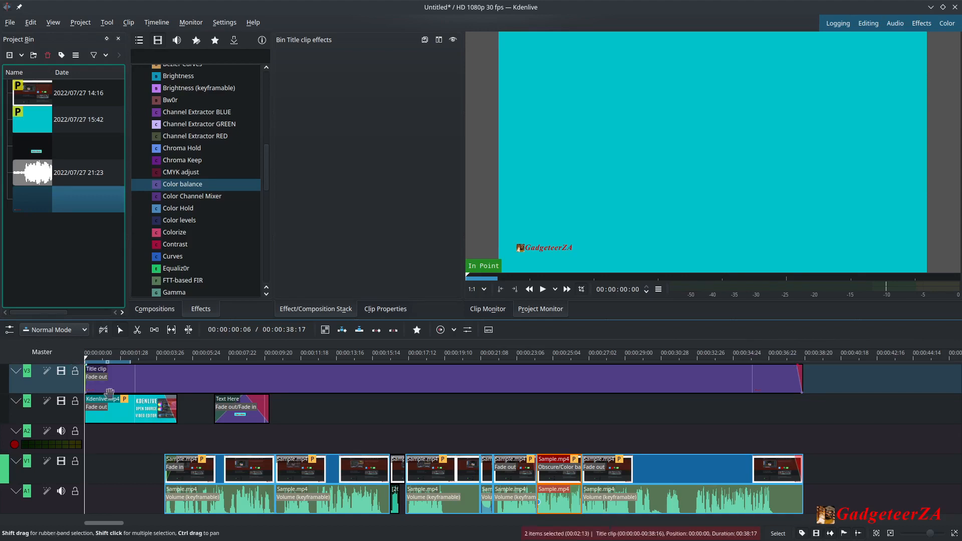
pyautogui.click(343, 358)
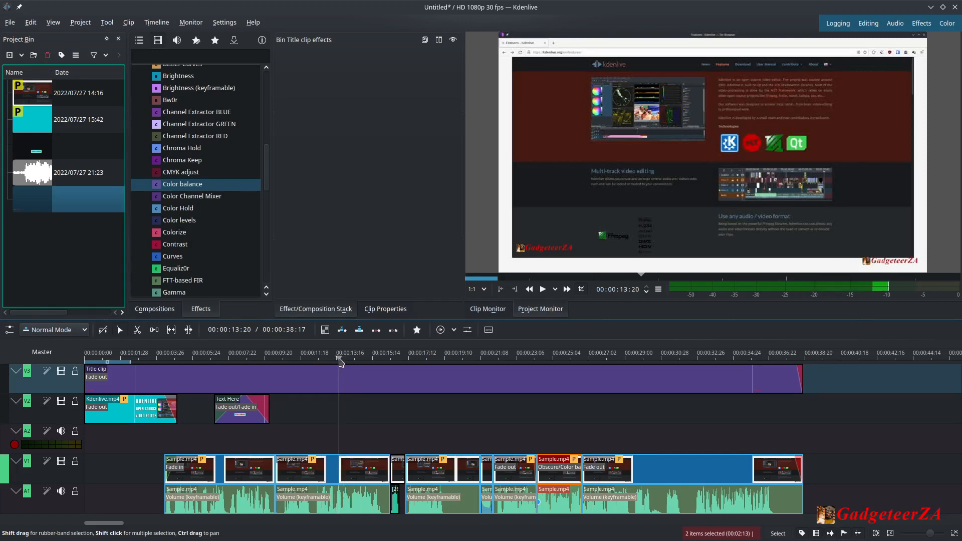
pyautogui.press('Home')
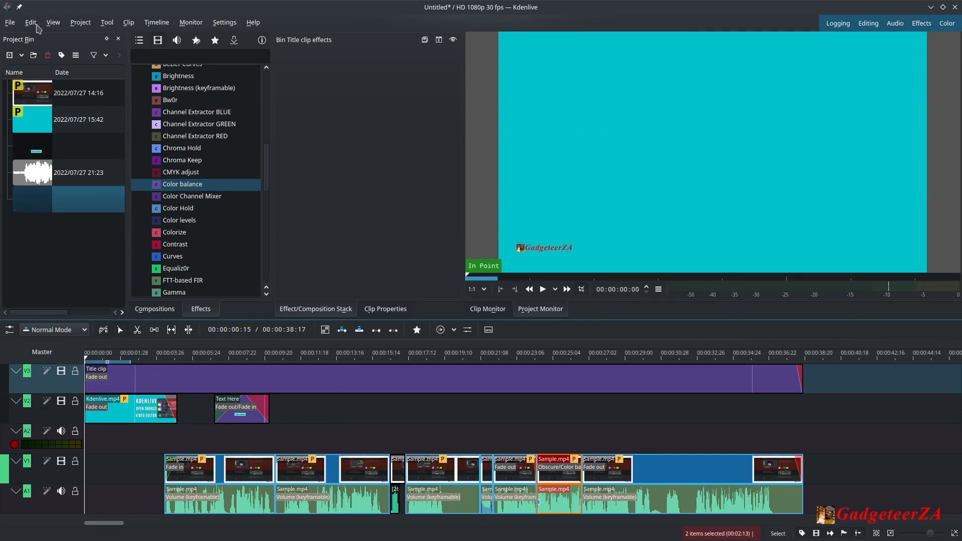
# Save the project as Test Video in the Videos/Kdenlive folder.
pyautogui.click(10, 22)
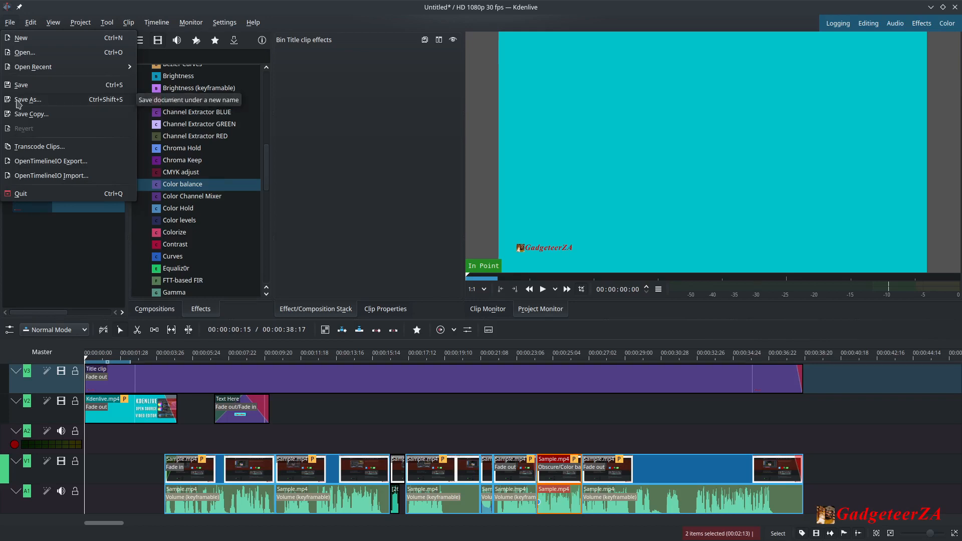
pyautogui.click(18, 102)
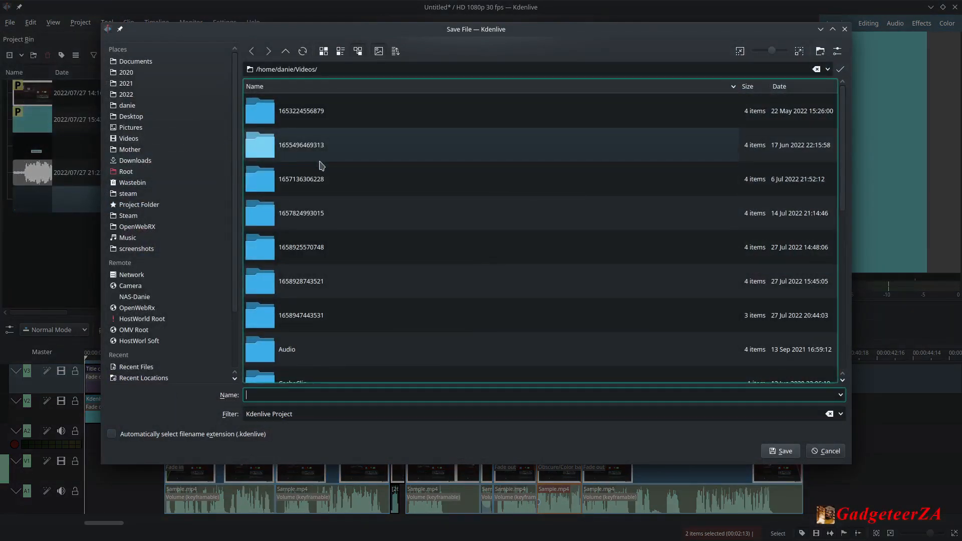
pyautogui.scroll(-3, 275, 171)
pyautogui.click(267, 258)
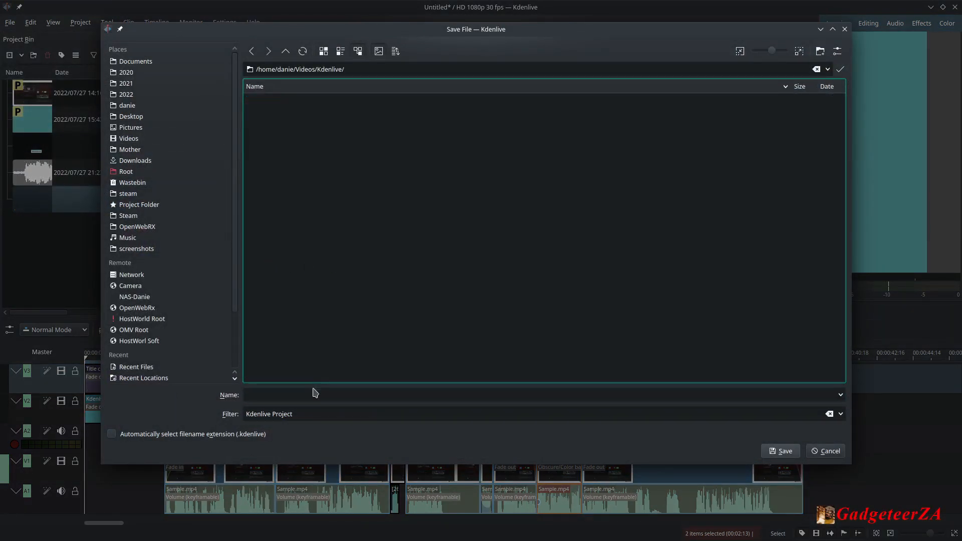
pyautogui.click(284, 394)
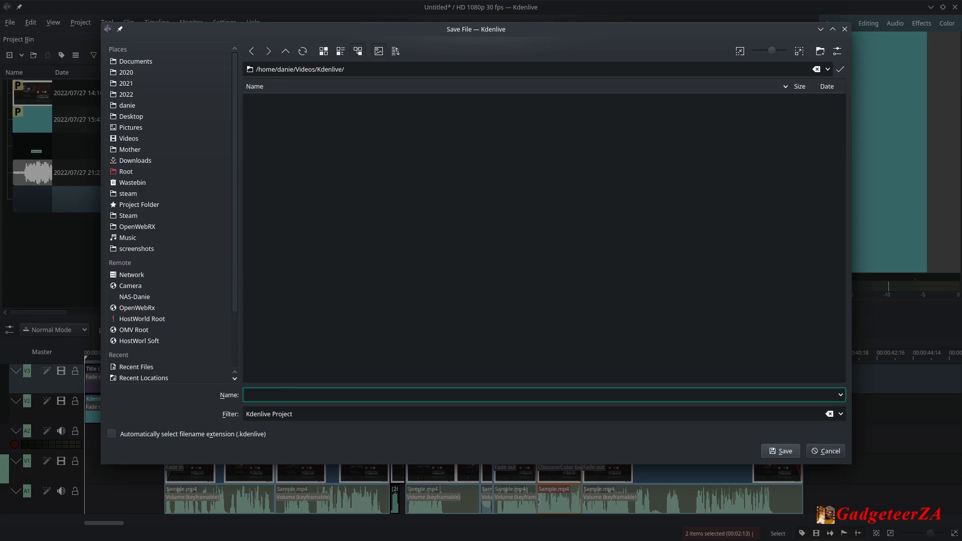
pyautogui.write('Test Video')
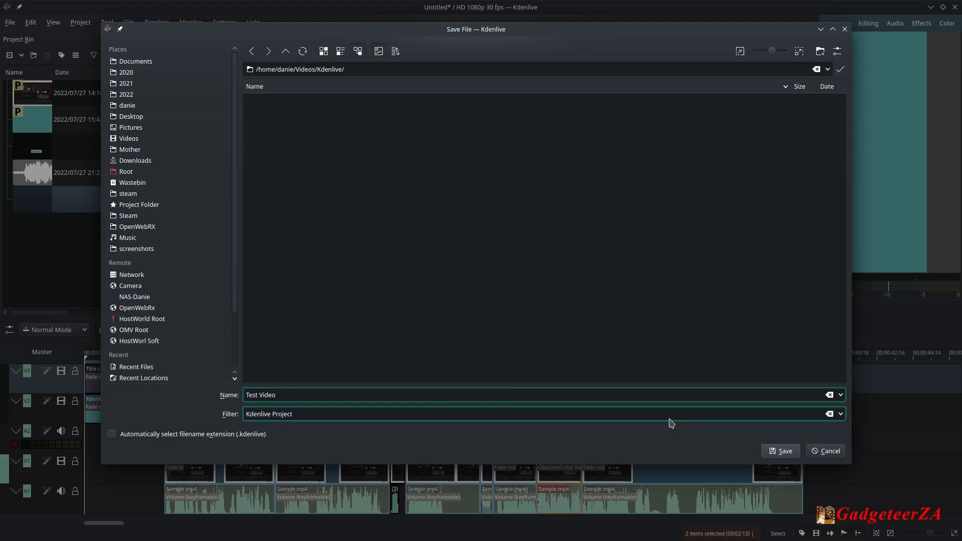
pyautogui.click(778, 451)
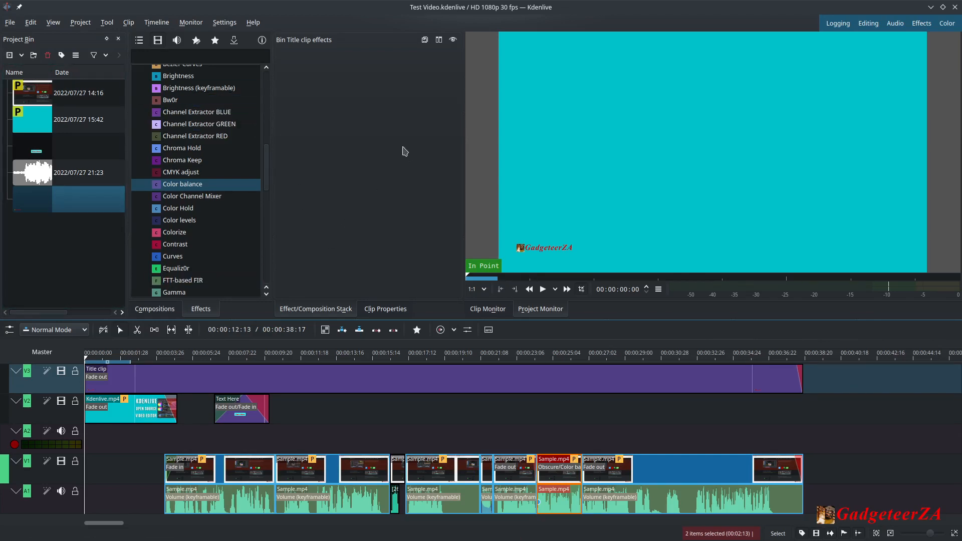
# Render the project to Test Video.mp4 with the MP4-H264/AAC preset and close the rendering dialog.
pyautogui.click(81, 22)
pyautogui.click(88, 191)
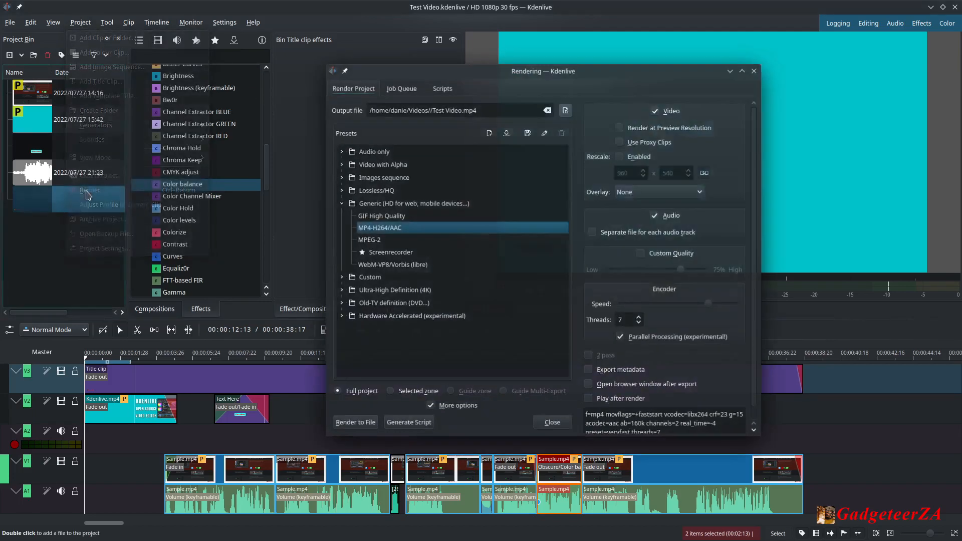
pyautogui.click(363, 233)
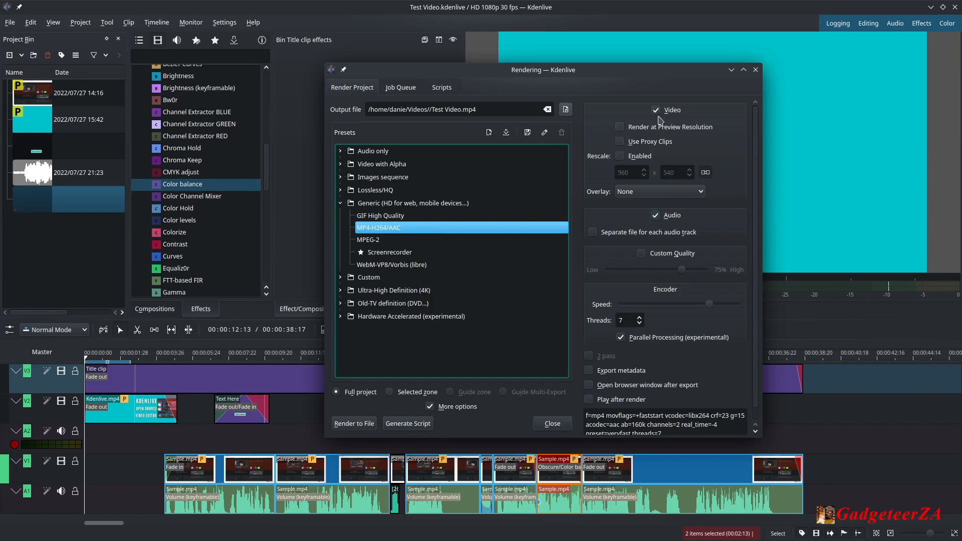
pyautogui.click(395, 110)
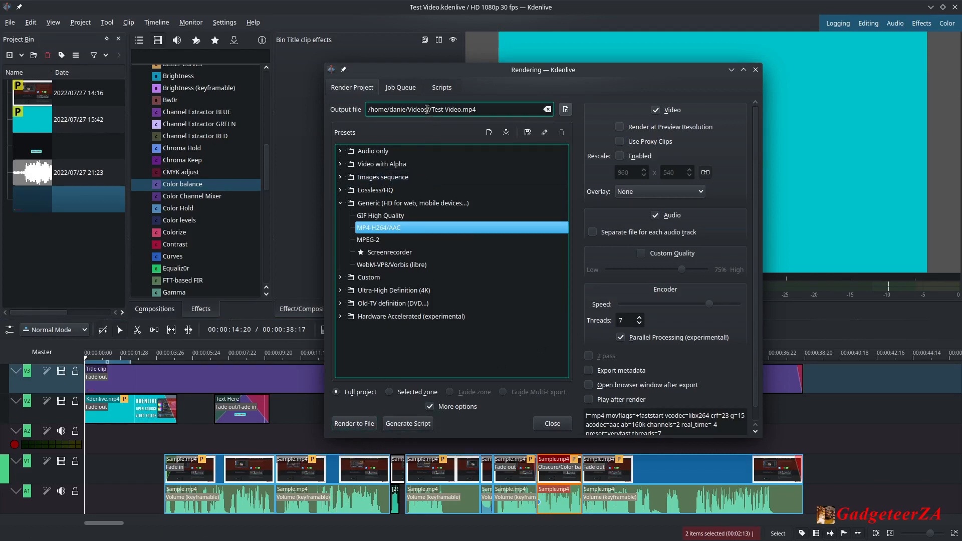
pyautogui.click(354, 424)
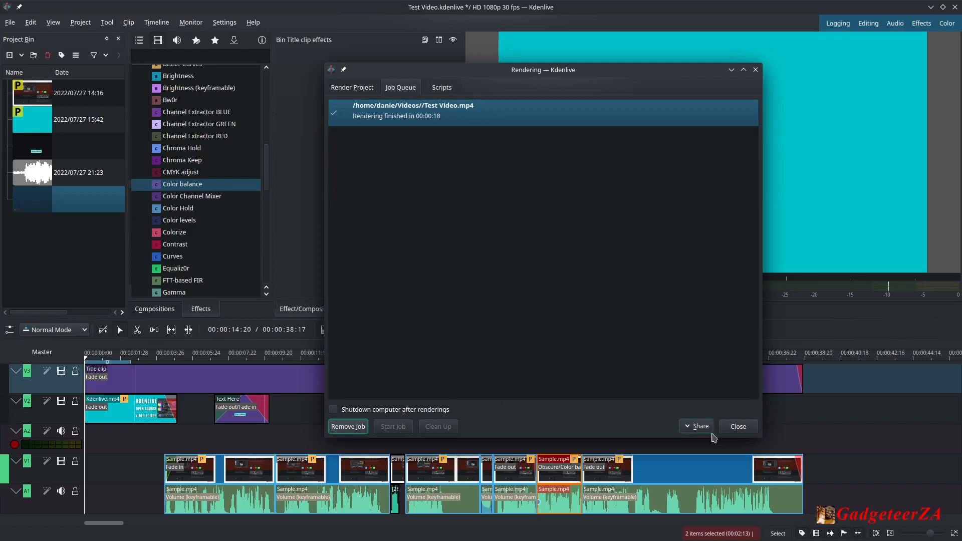
pyautogui.click(737, 428)
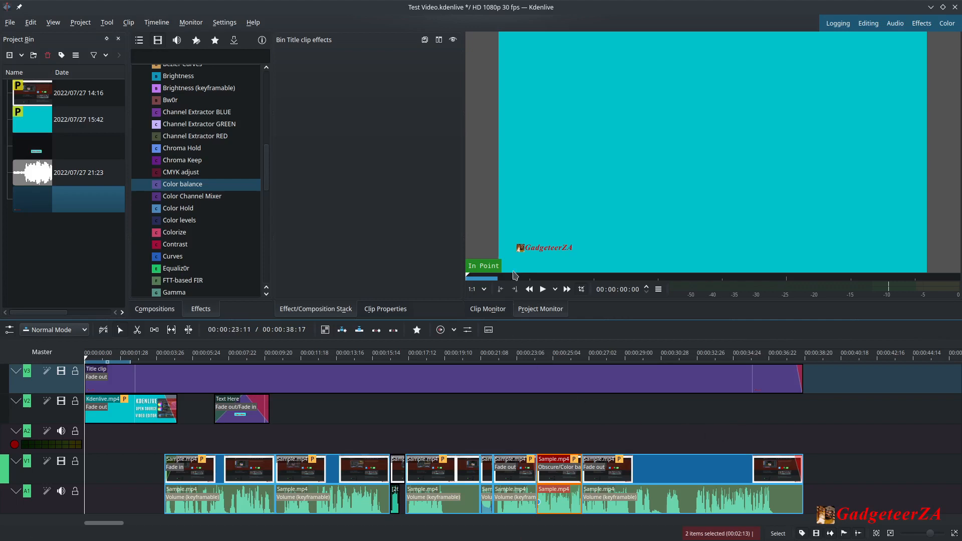
pyautogui.moveTo(354, 539)
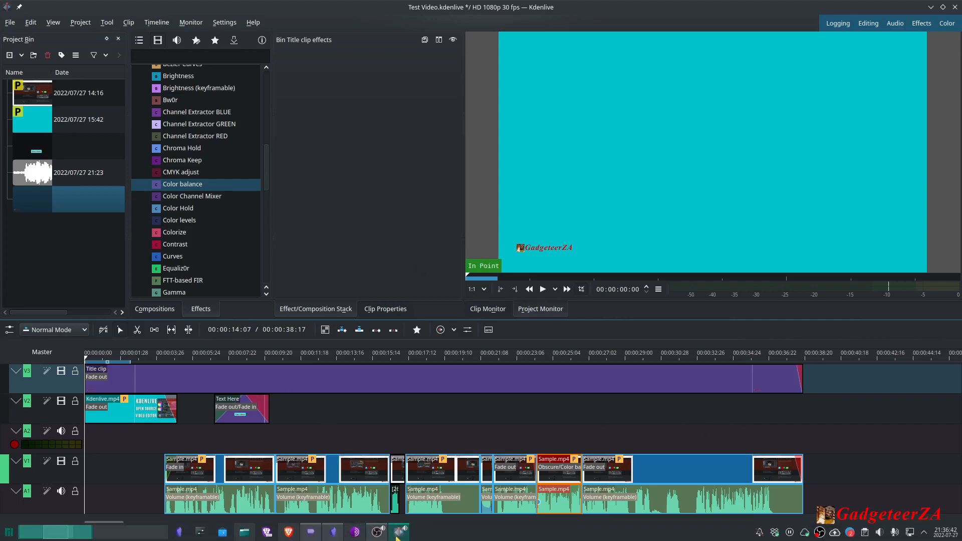
# Switch to the Dolphin file manager and open the rendered Test Video.mp4 from the Videos folder.
pyautogui.moveTo(397, 537)
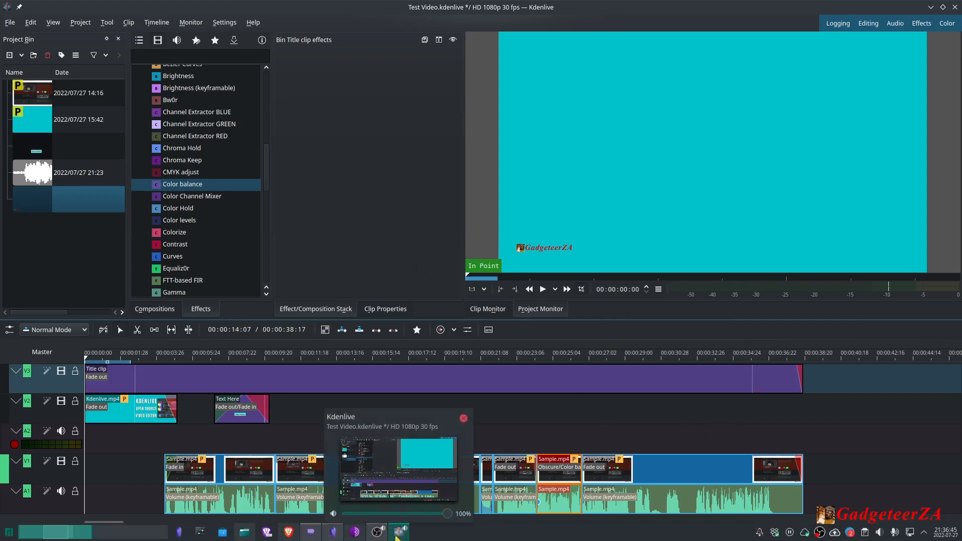
pyautogui.click(245, 532)
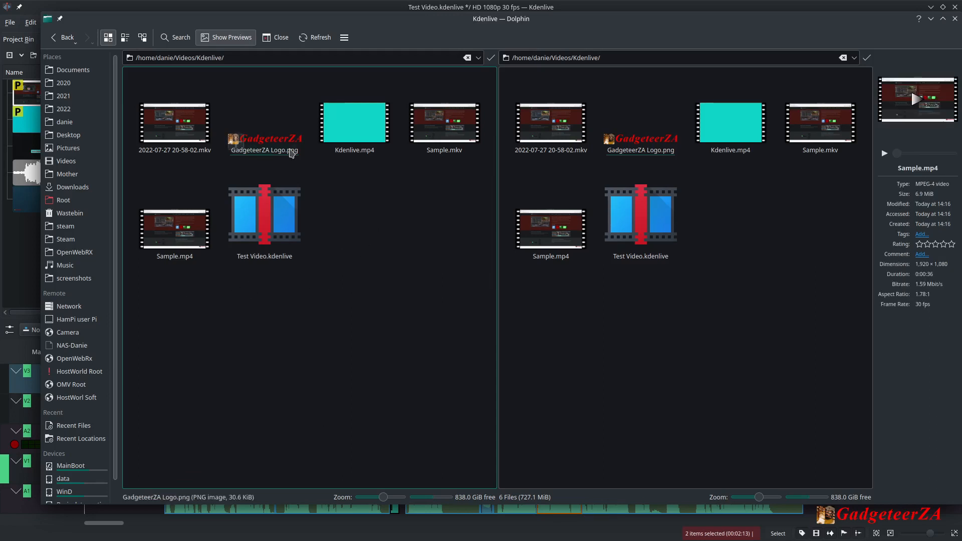
pyautogui.click(66, 37)
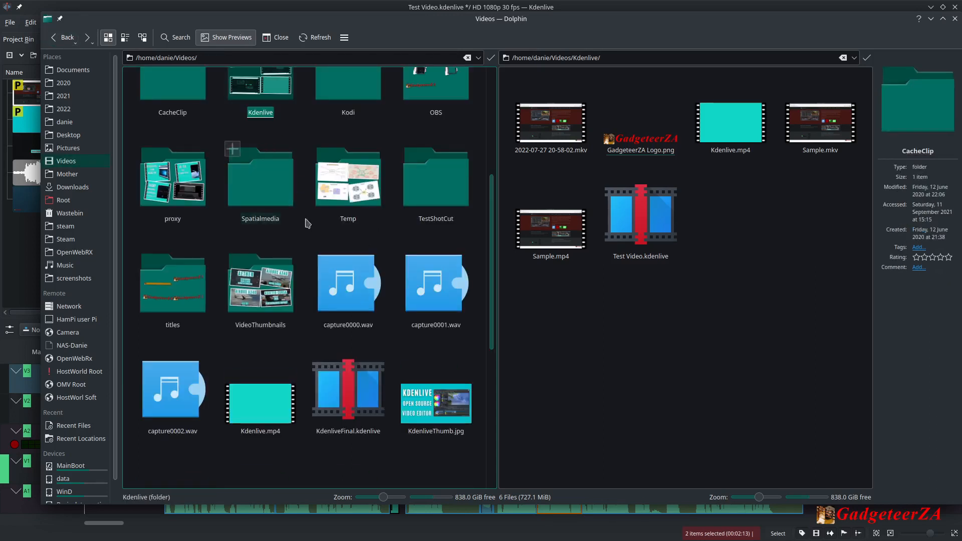
pyautogui.scroll(-5, 296, 321)
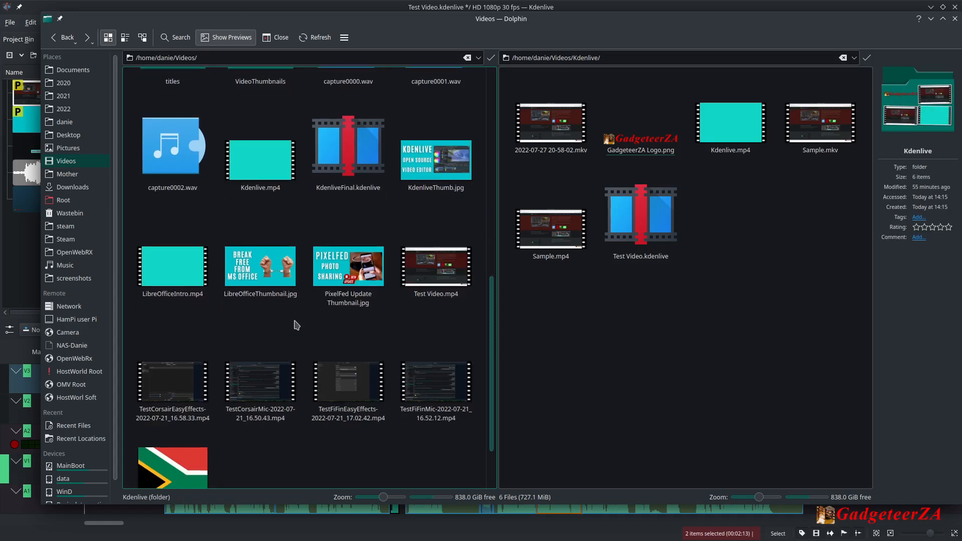
pyautogui.click(439, 300)
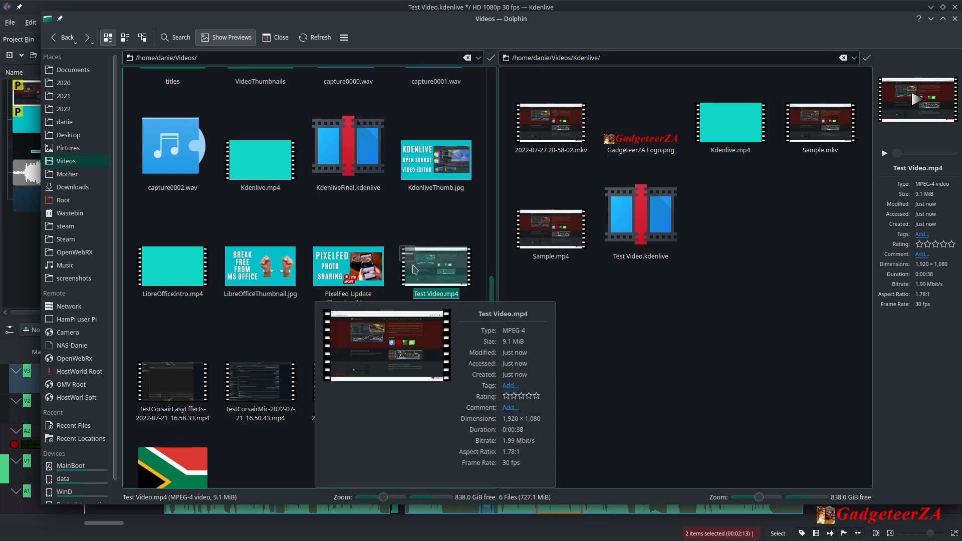
pyautogui.moveTo(443, 263)
pyautogui.doubleClick(444, 268)
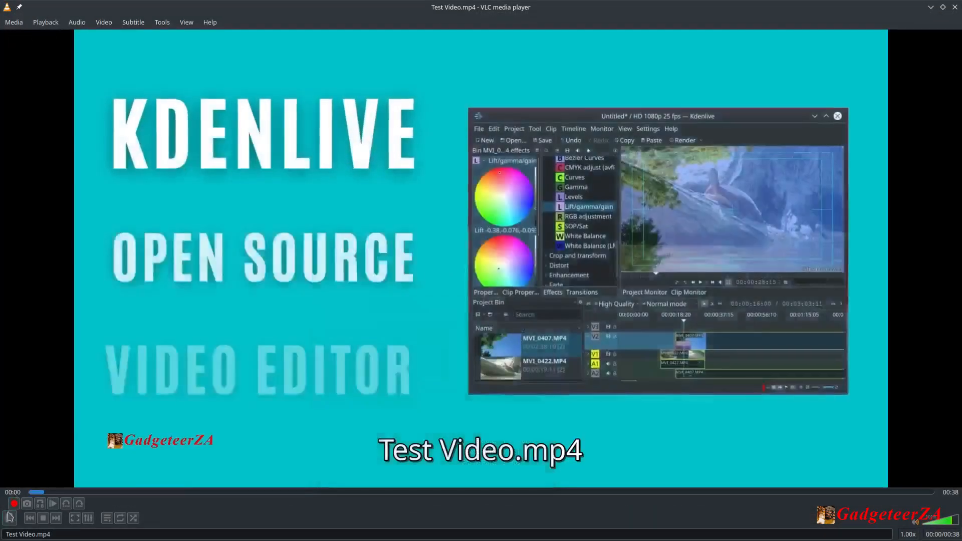
# Play back the rendered video in VLC, pausing and resuming it, then close the player.
pyautogui.click(11, 519)
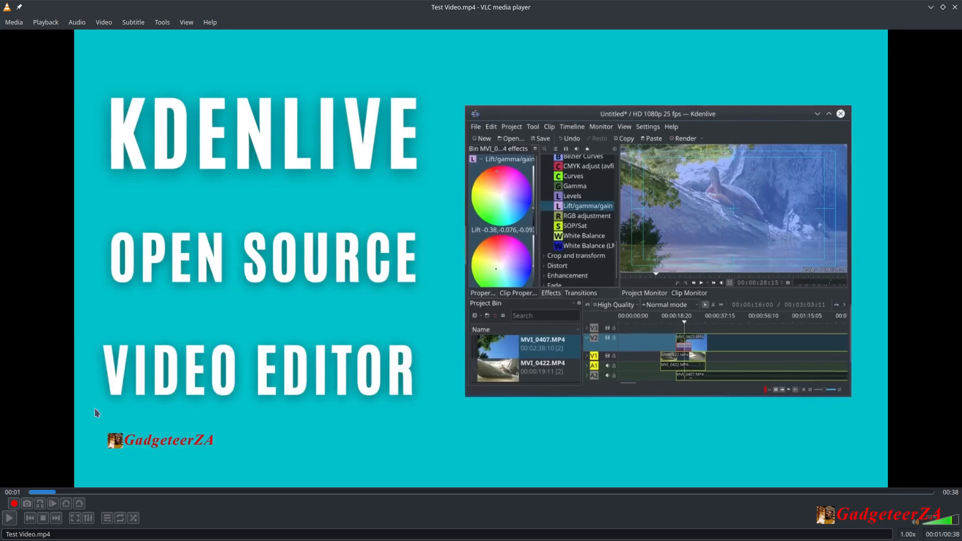
pyautogui.click(13, 503)
pyautogui.click(10, 519)
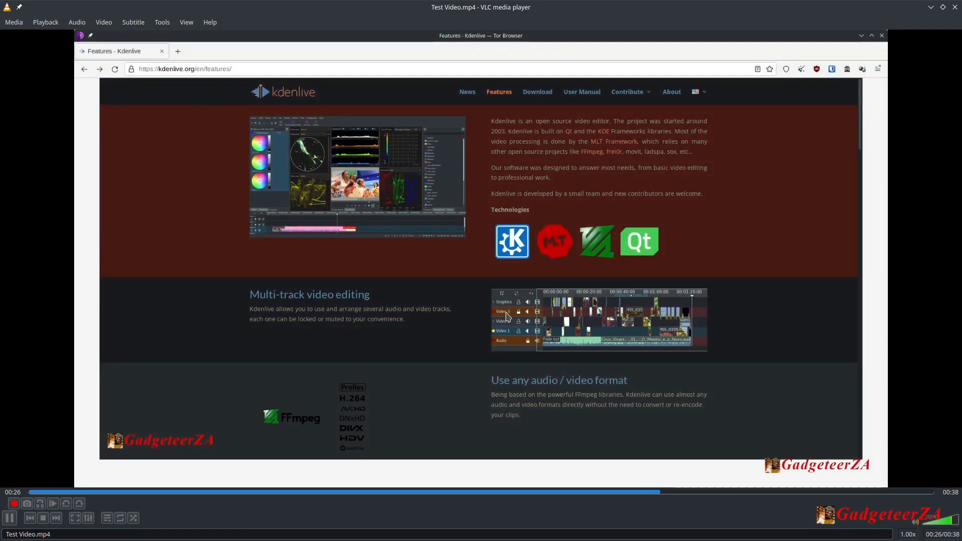
pyautogui.click(10, 519)
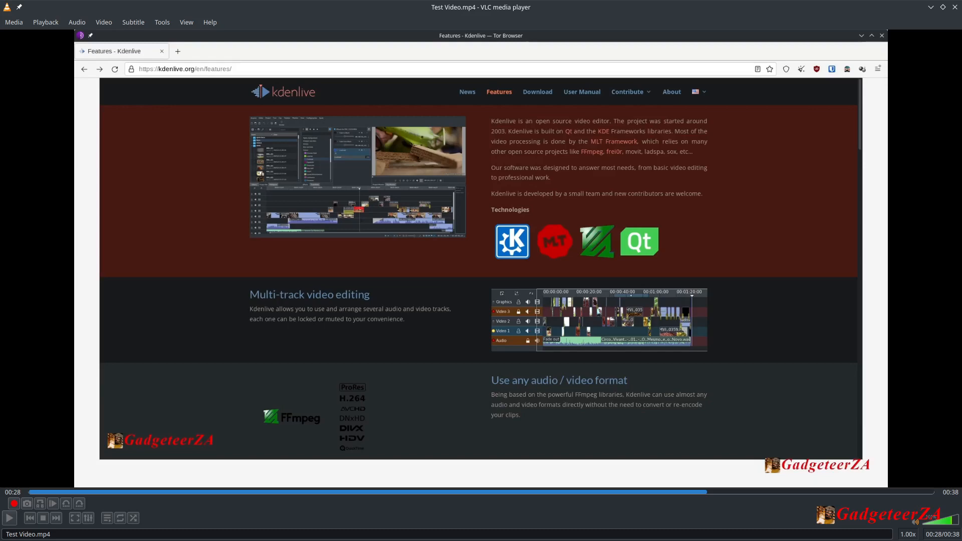
pyautogui.click(955, 7)
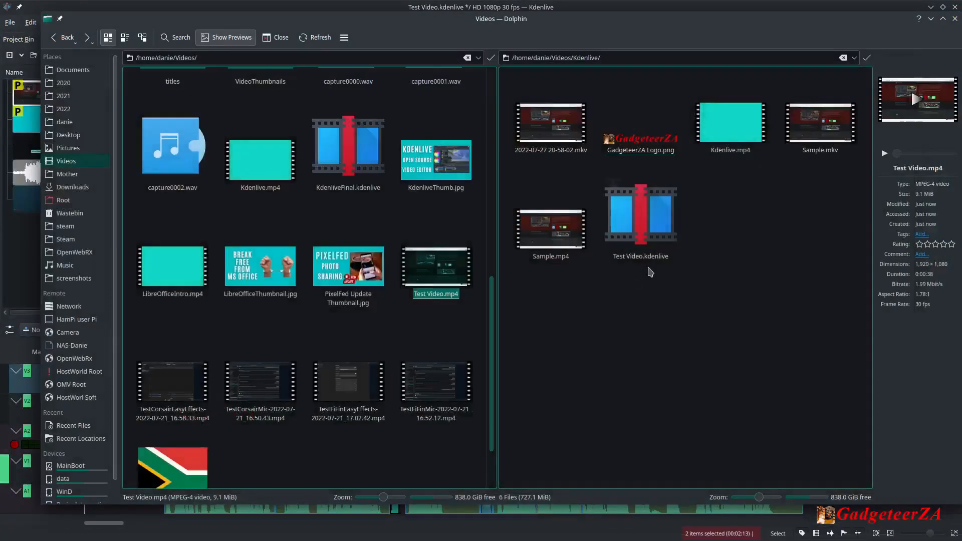
# Minimize the file manager and open the Configure Kdenlive dialog on its Misc settings page.
pyautogui.click(931, 19)
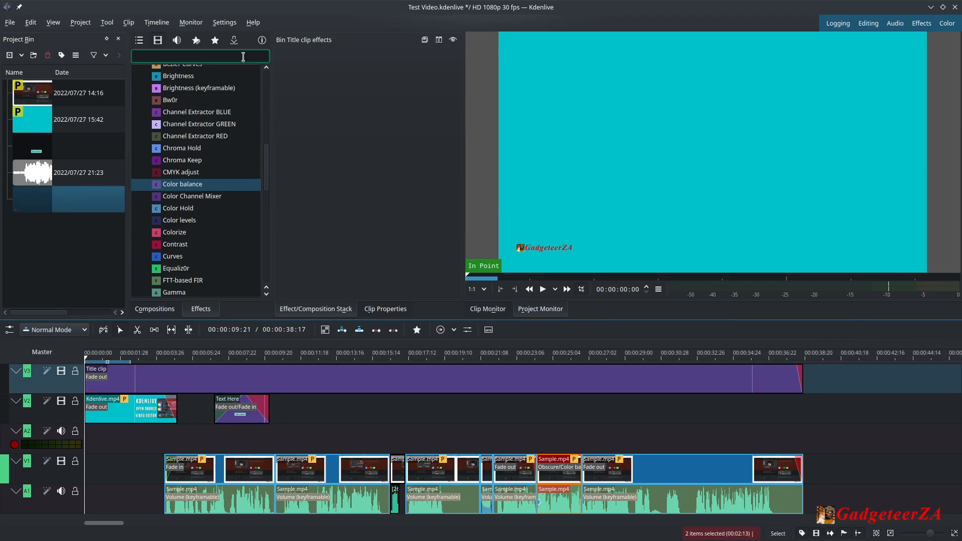
pyautogui.click(226, 23)
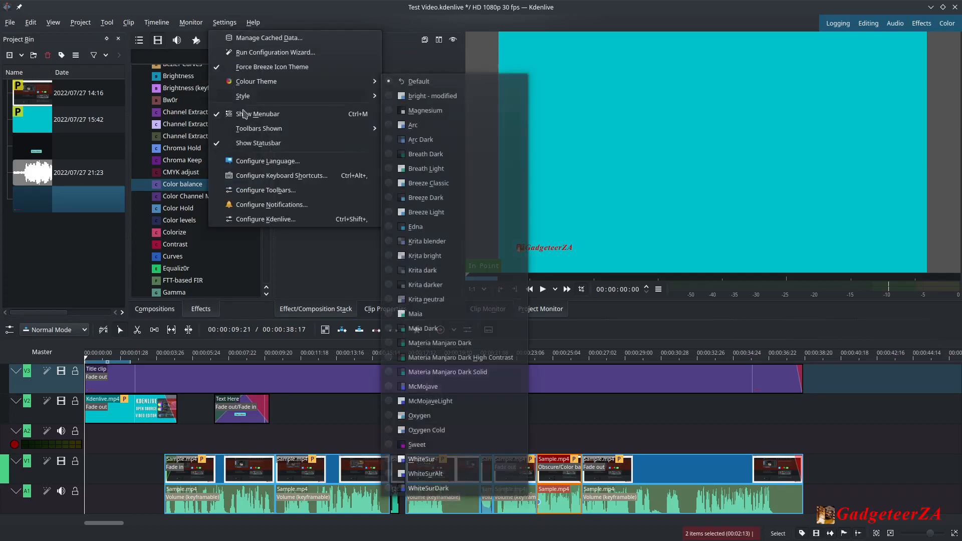
pyautogui.click(261, 223)
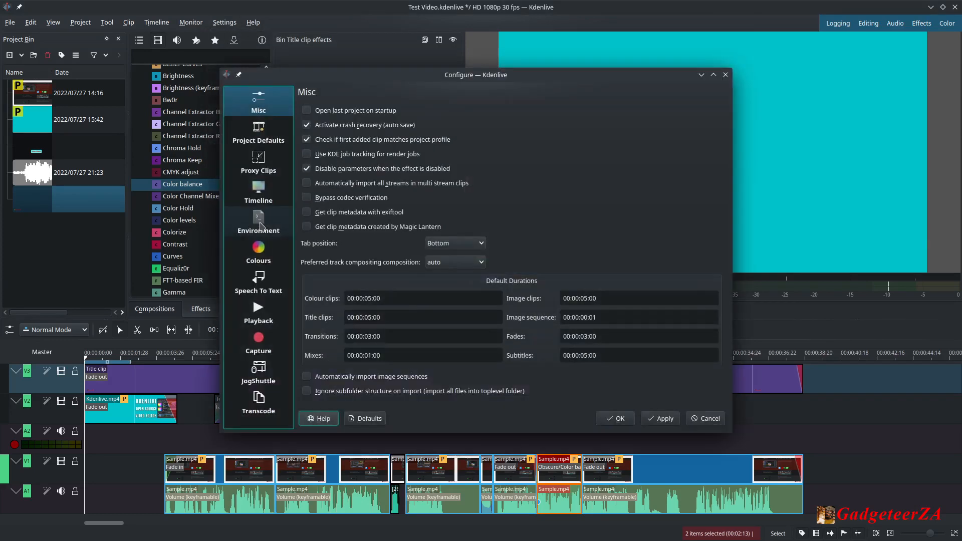
pyautogui.click(265, 110)
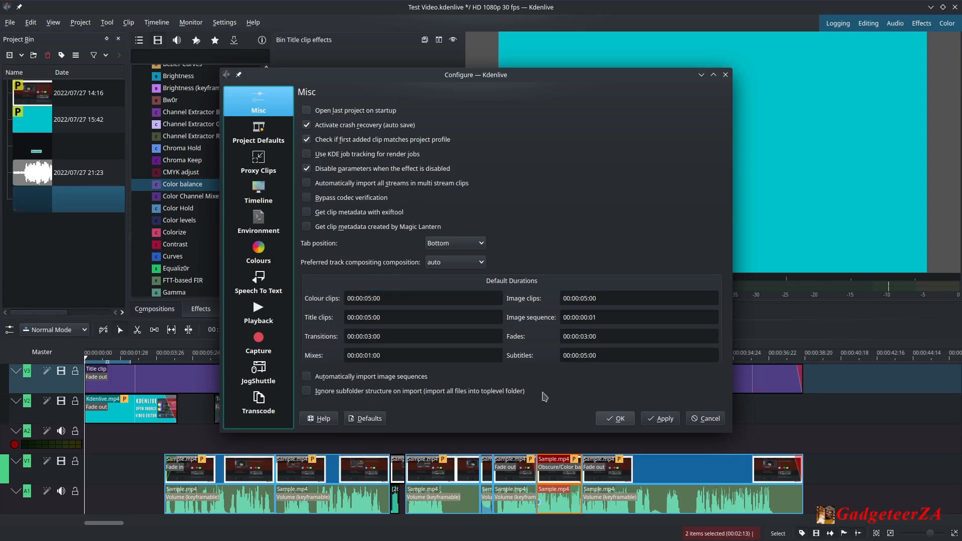
# Review the Project Defaults and Proxy Clips settings, toggling Enable proxy clips off and back on.
pyautogui.click(265, 134)
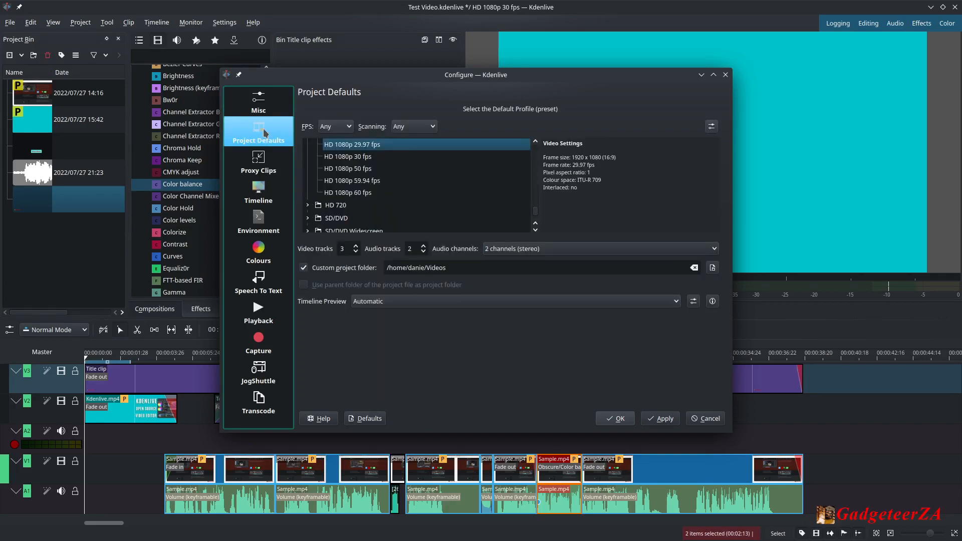
pyautogui.click(354, 145)
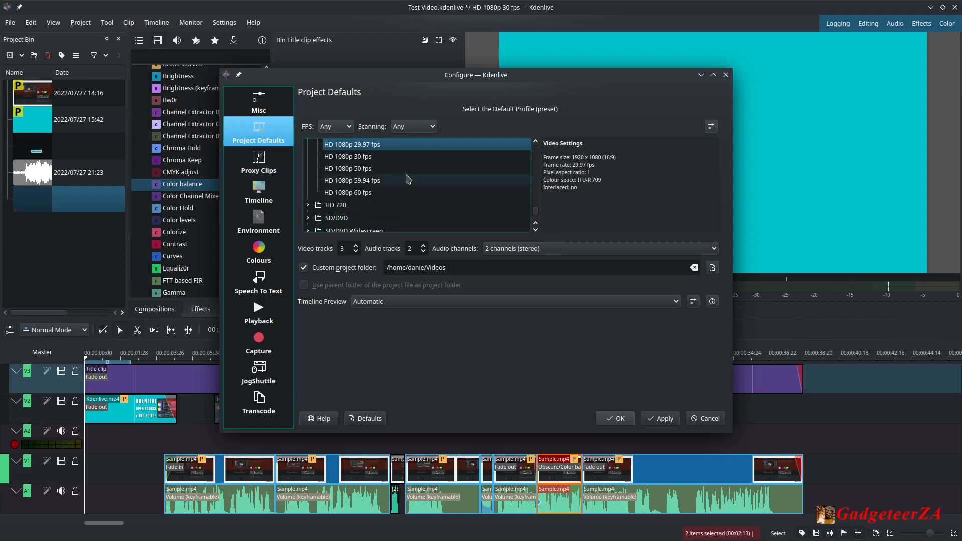
pyautogui.click(258, 165)
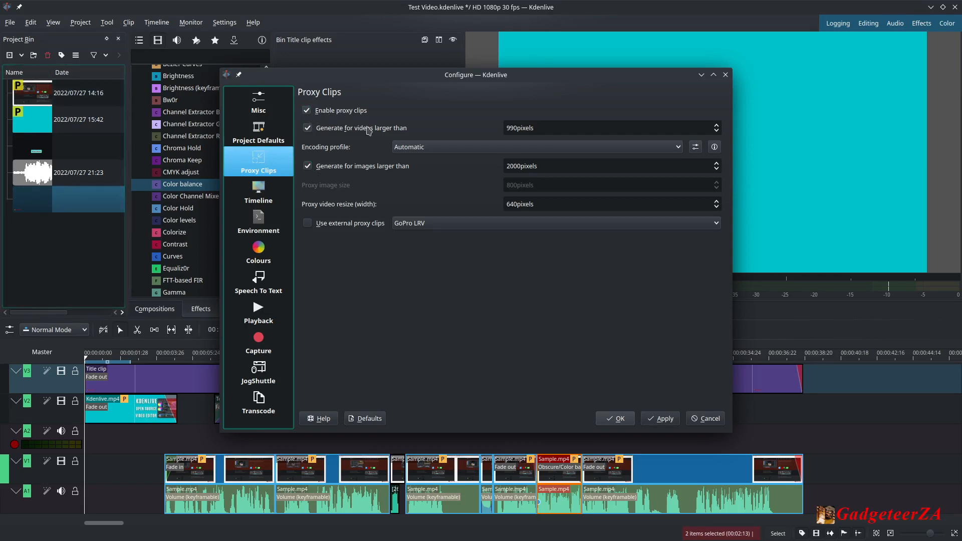
pyautogui.click(307, 112)
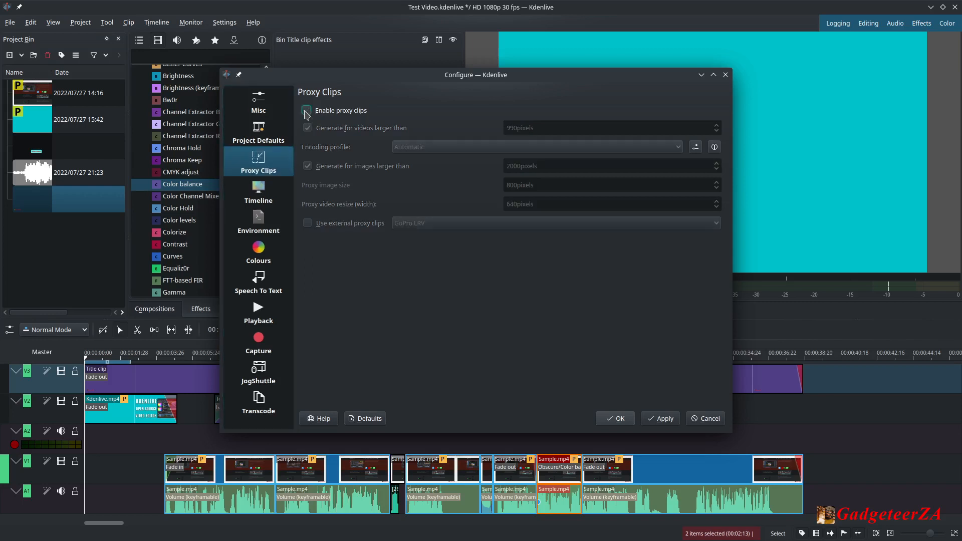
pyautogui.click(307, 112)
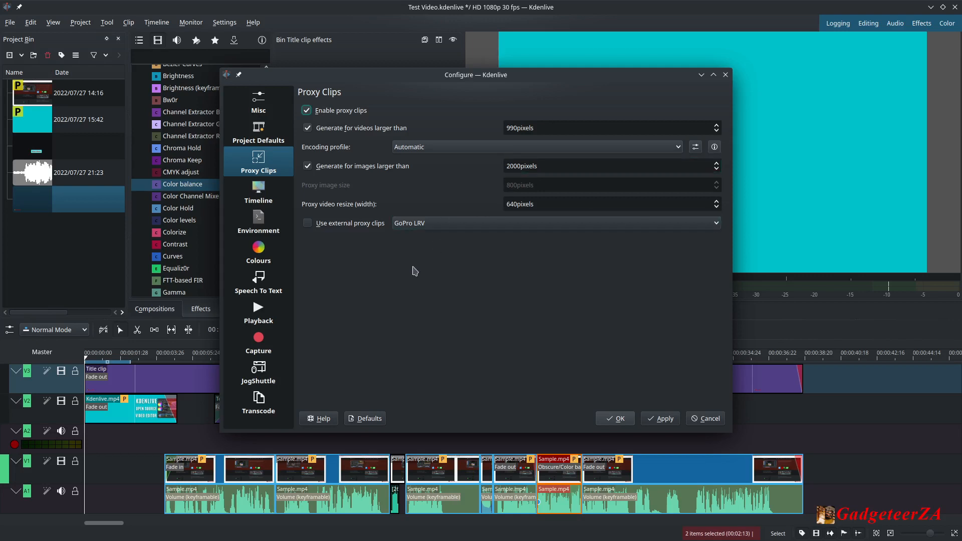
# Browse the Timeline, Environment (folders and default apps), Colours and Speech To Text settings pages.
pyautogui.click(256, 192)
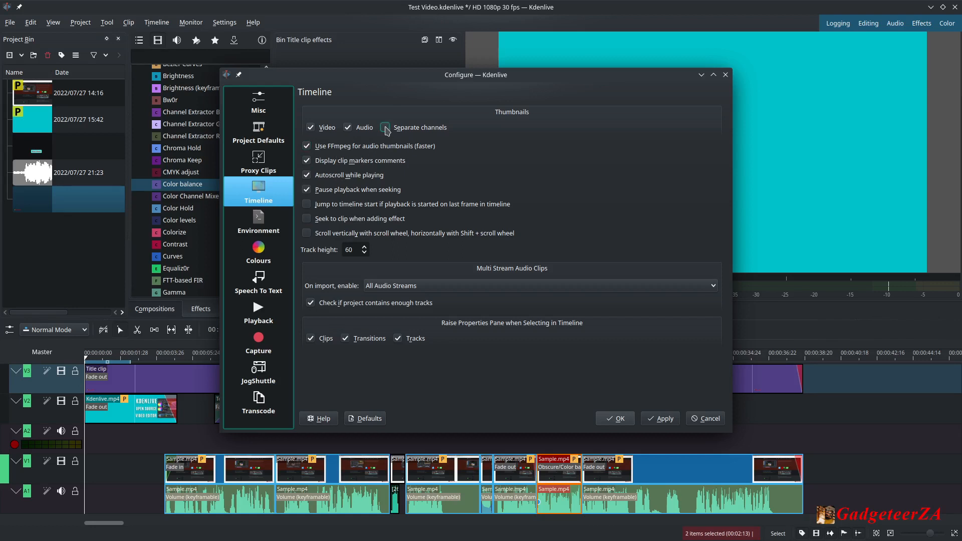
pyautogui.click(267, 222)
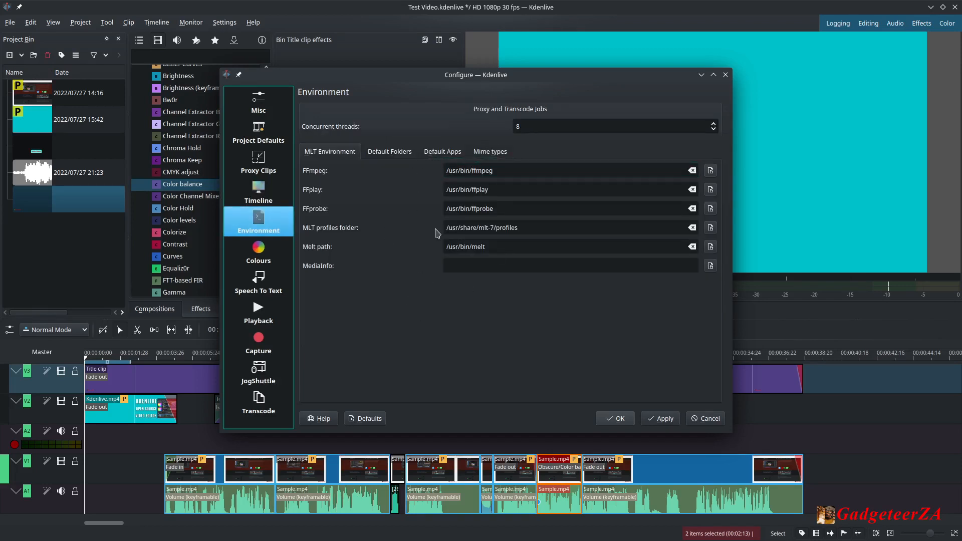
pyautogui.click(441, 151)
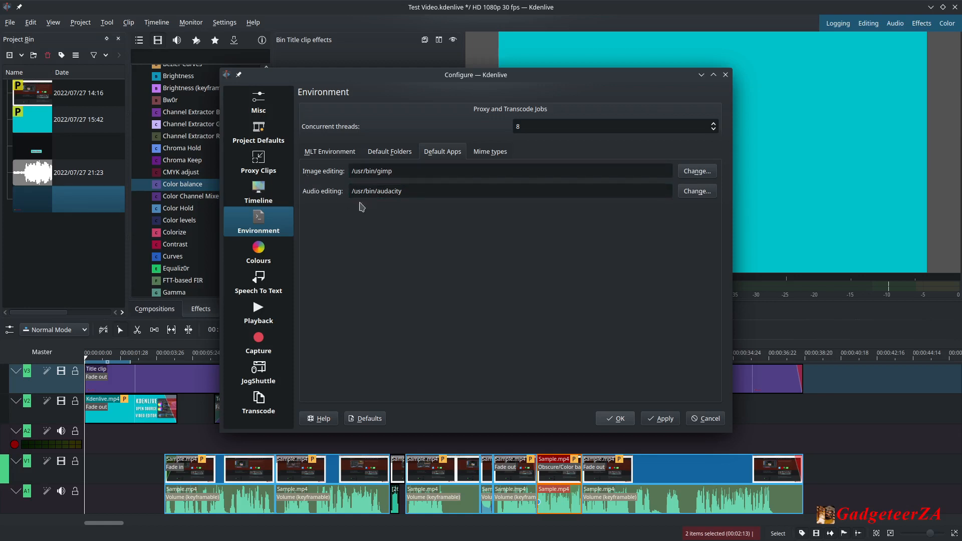
pyautogui.click(392, 153)
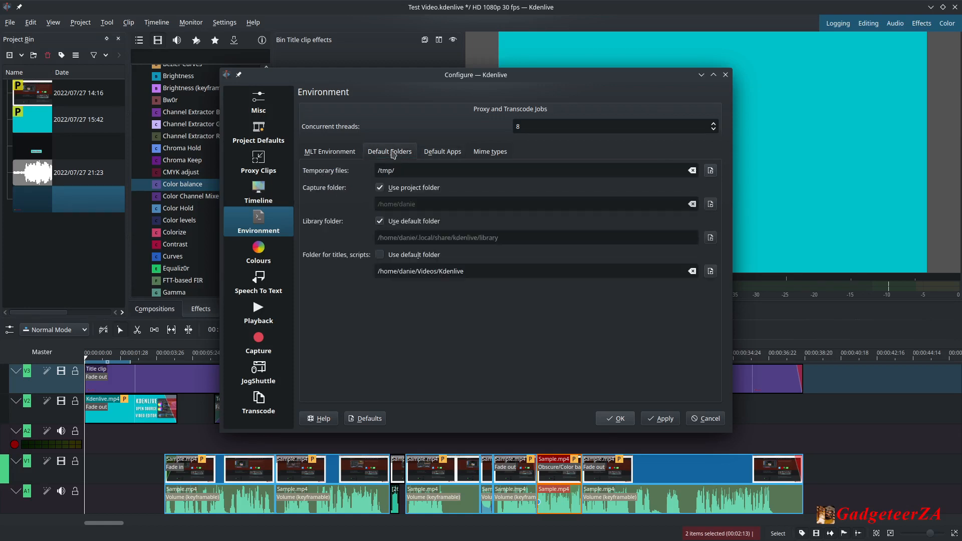
pyautogui.click(255, 258)
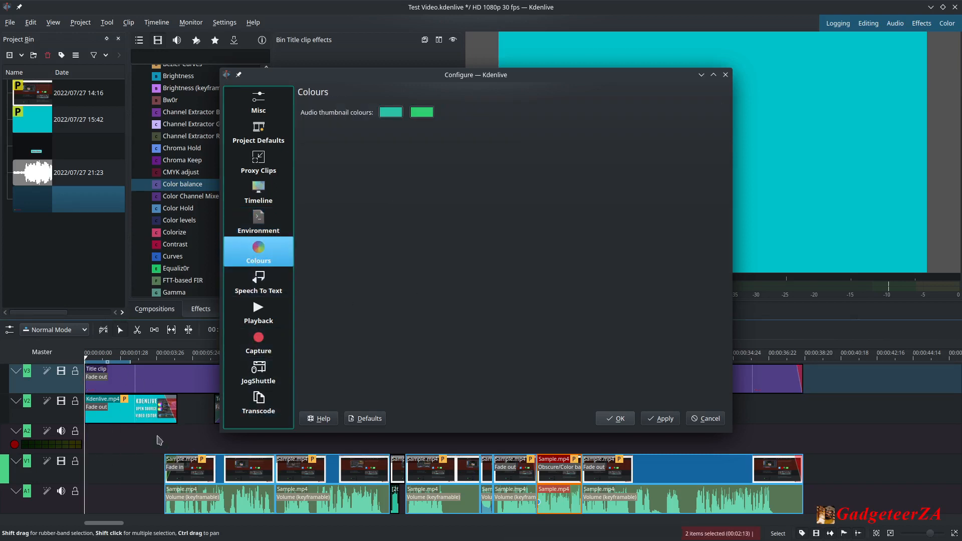
pyautogui.click(258, 280)
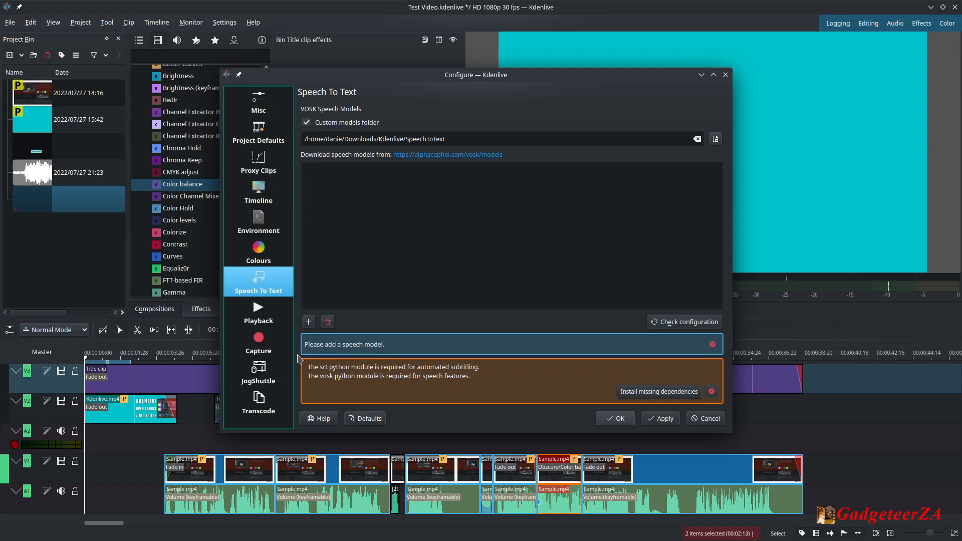
# Open the Playback settings and keep the audio device at Default.
pyautogui.click(253, 315)
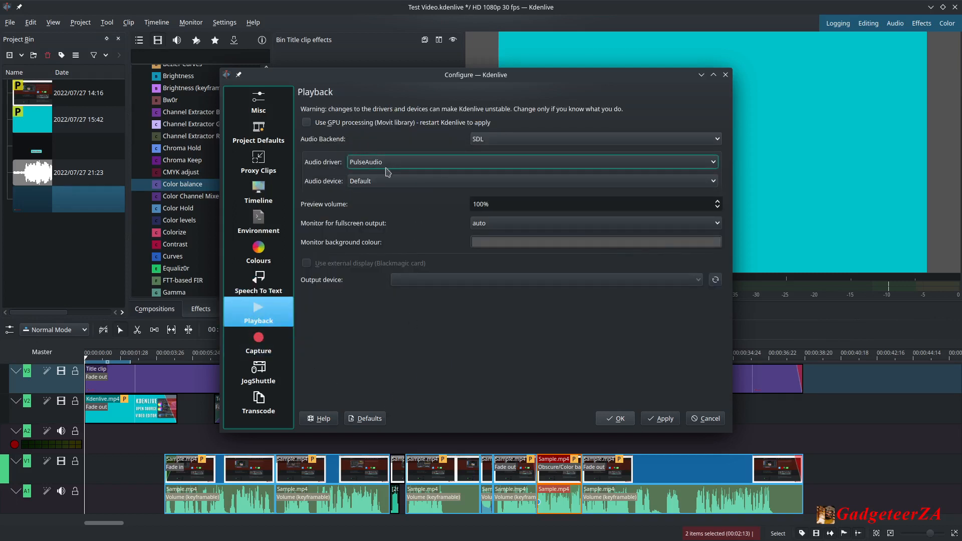
pyautogui.click(386, 183)
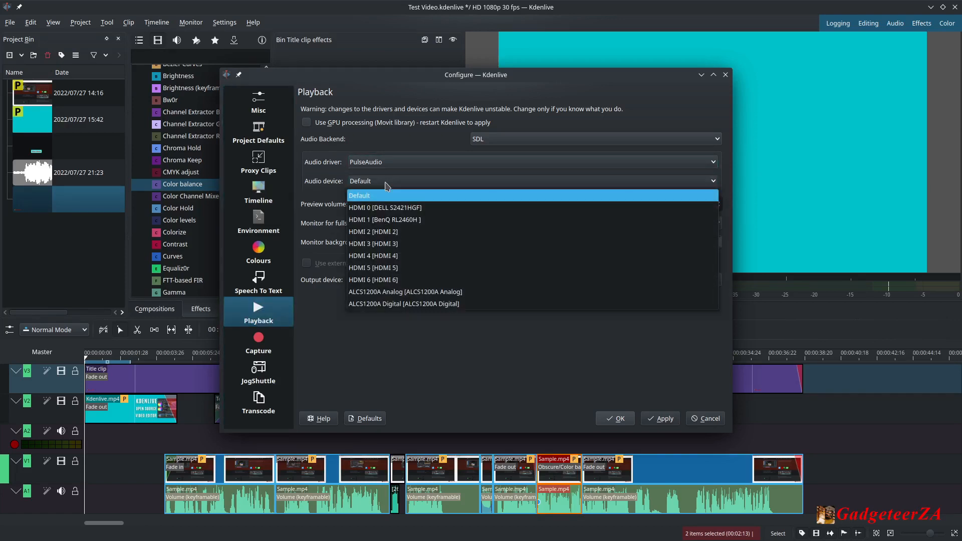
pyautogui.click(379, 192)
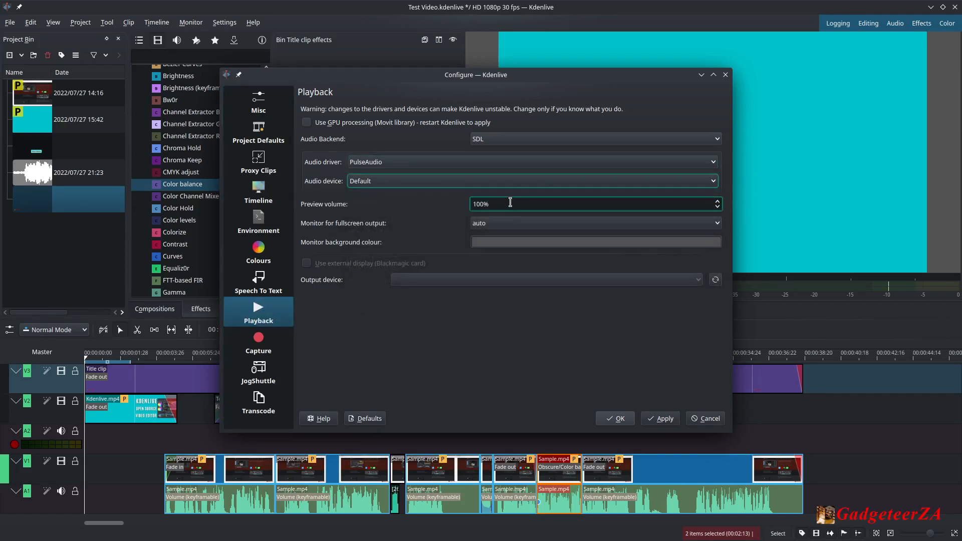
# Review the Capture settings' Screen Grab, Blackmagic and Audio tabs, keeping the audio device at default.
pyautogui.click(271, 341)
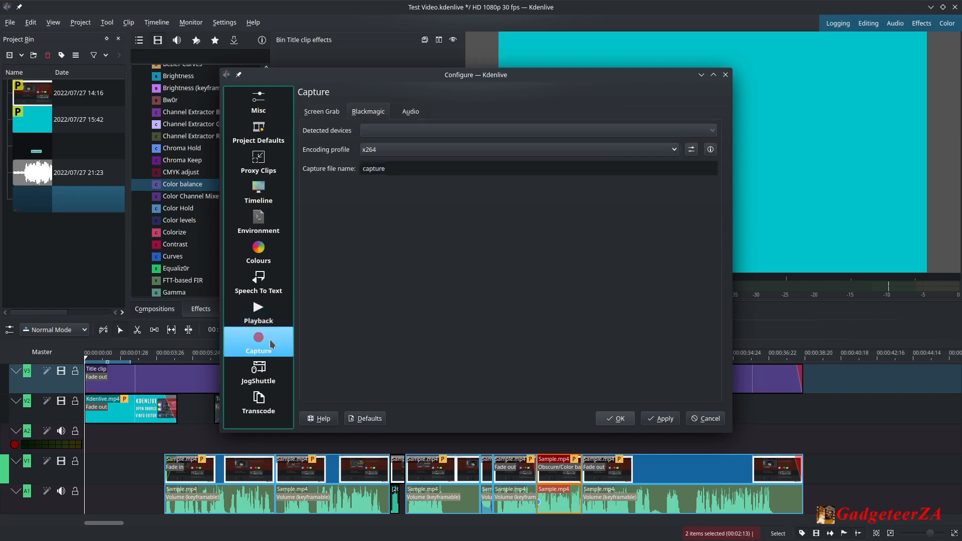
pyautogui.click(322, 112)
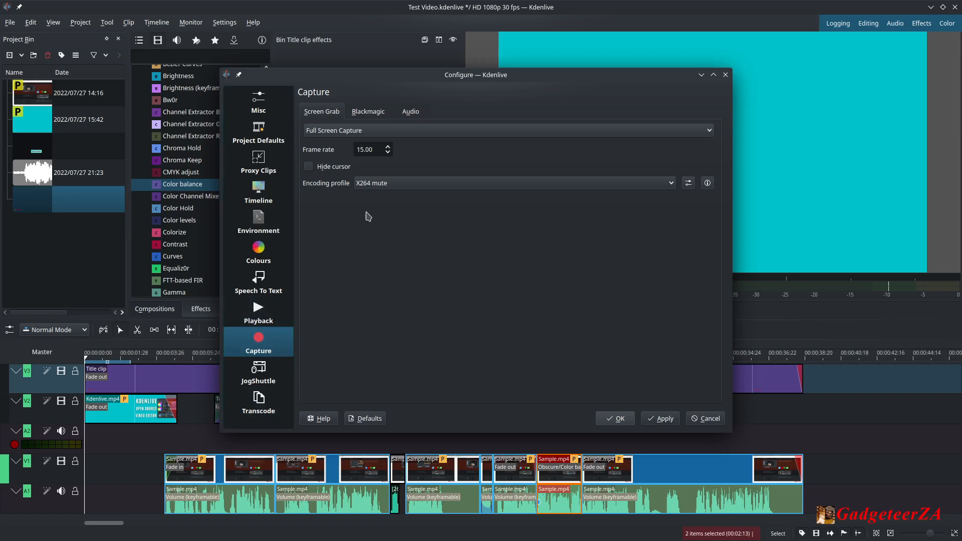
pyautogui.click(371, 117)
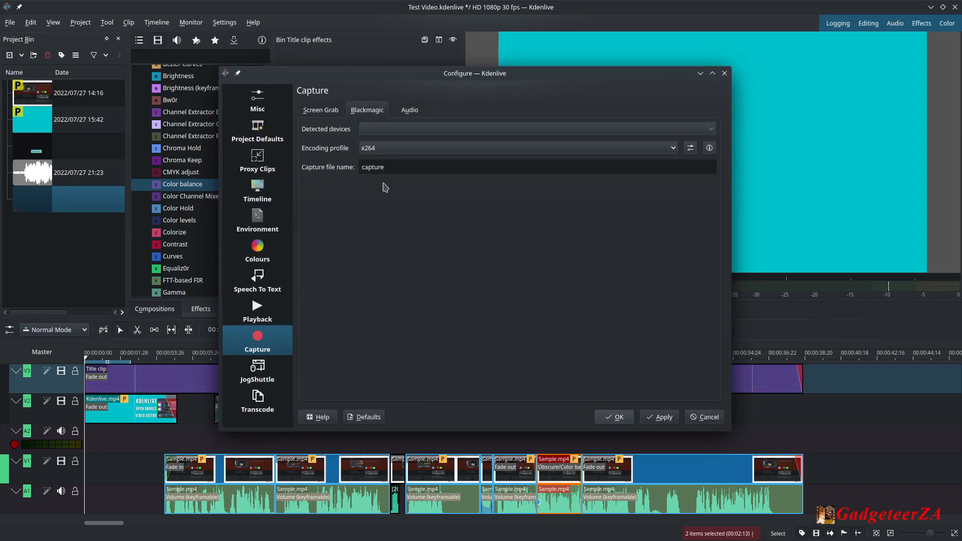
pyautogui.click(407, 115)
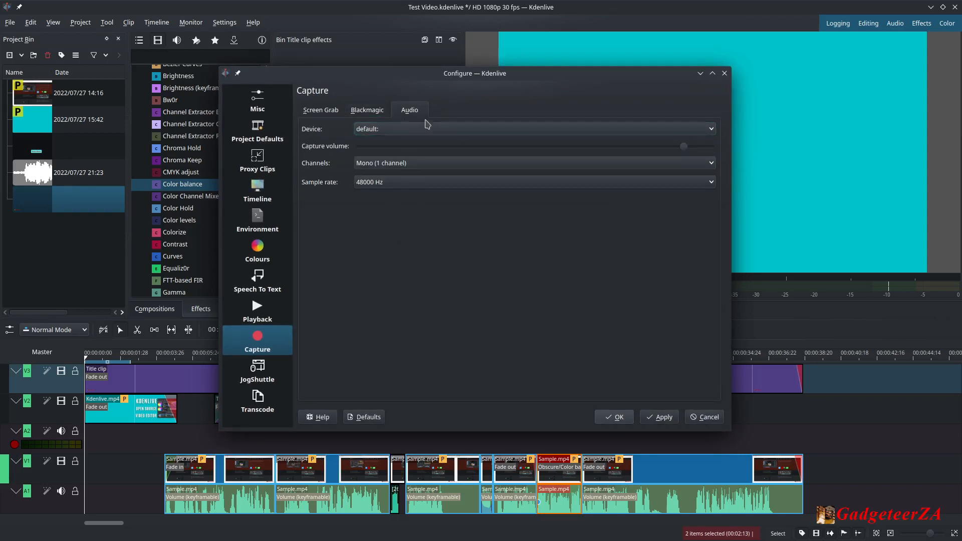
pyautogui.click(401, 129)
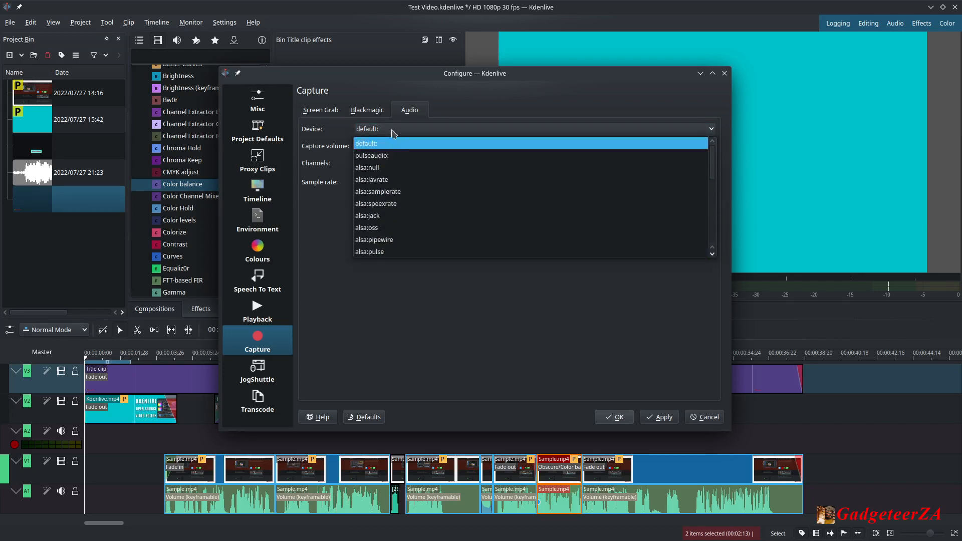
pyautogui.click(393, 130)
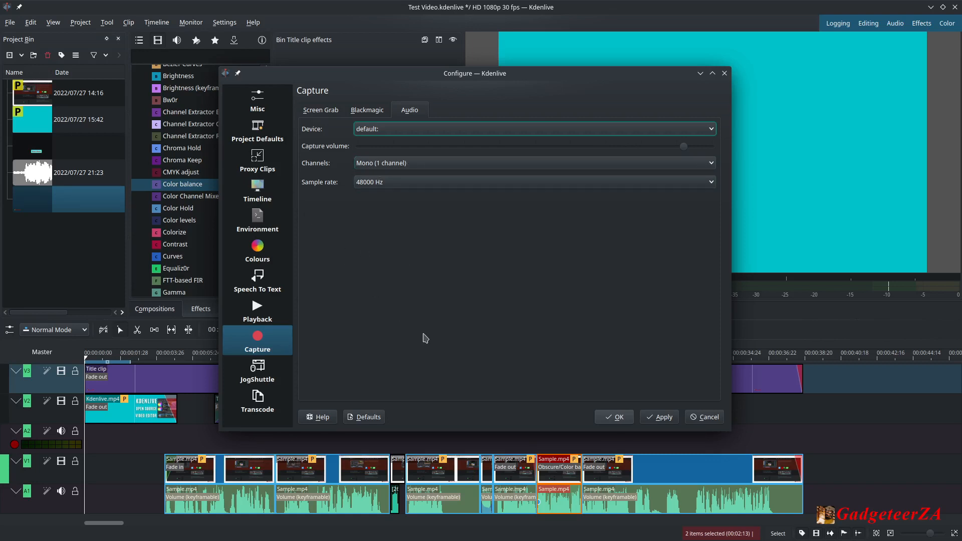
# View the JogShuttle and Transcode settings pages, then cancel the configuration dialog.
pyautogui.click(249, 377)
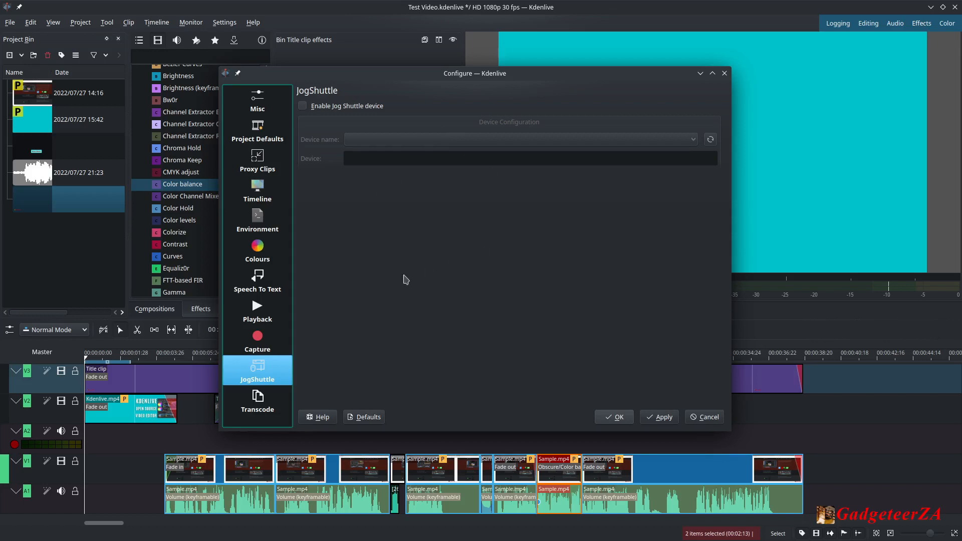
pyautogui.click(246, 420)
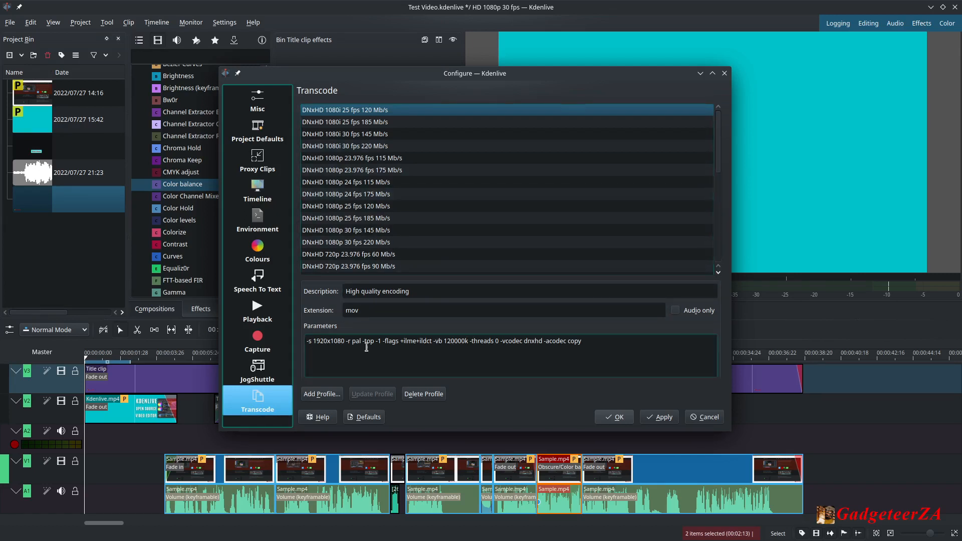
pyautogui.click(702, 418)
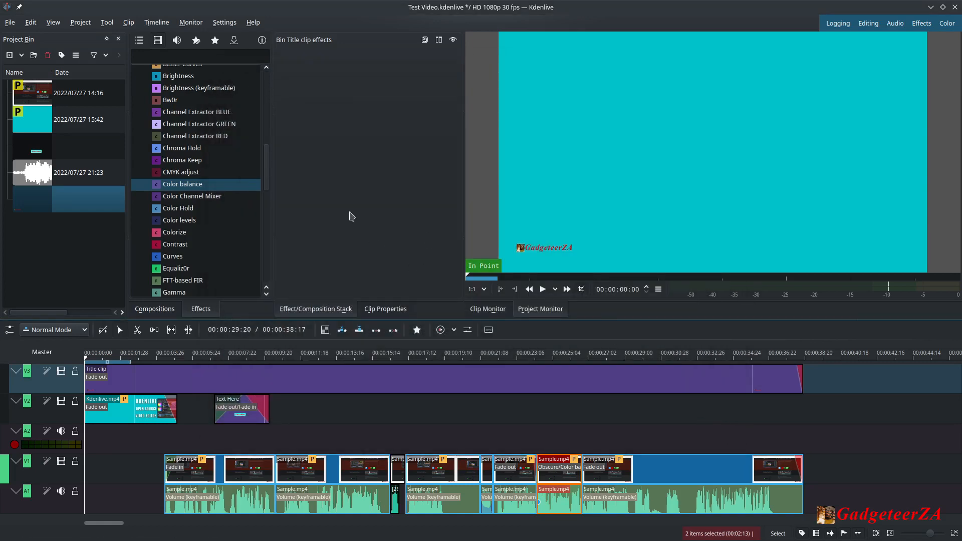